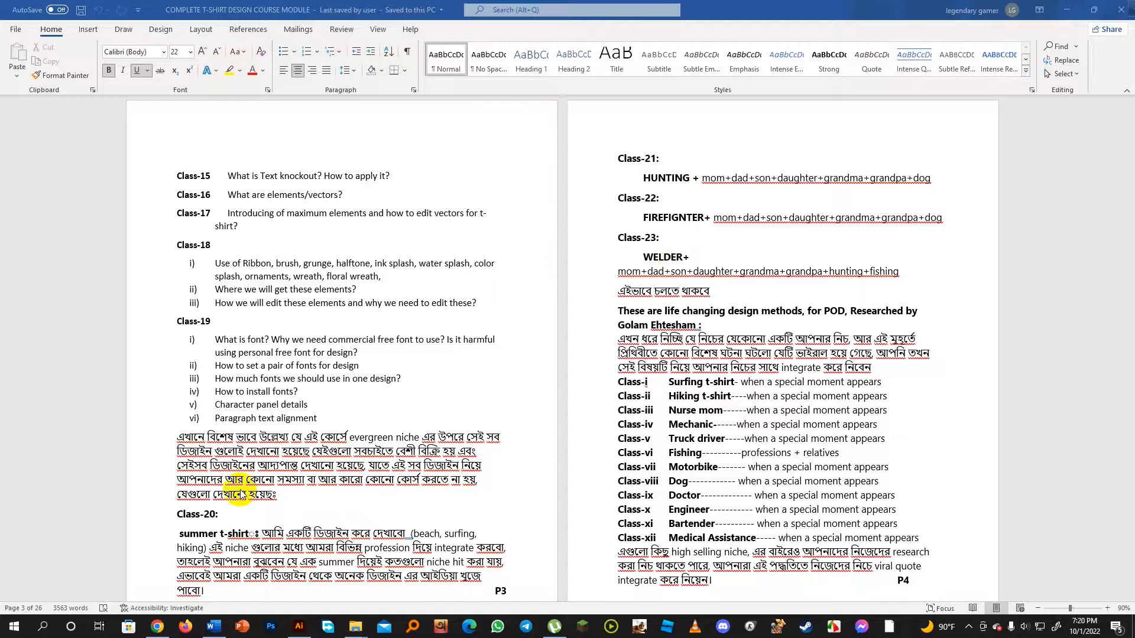
- Switch to Illustrator and ungroup the welder logo artwork in the 5625998.eps document
click(301, 629)
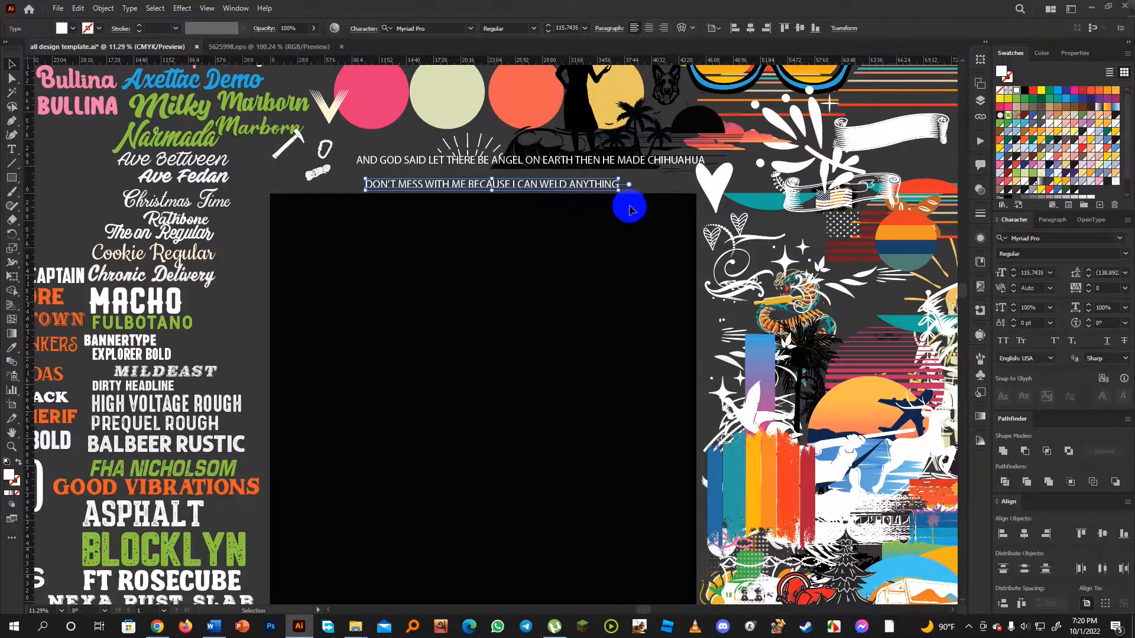
click(654, 188)
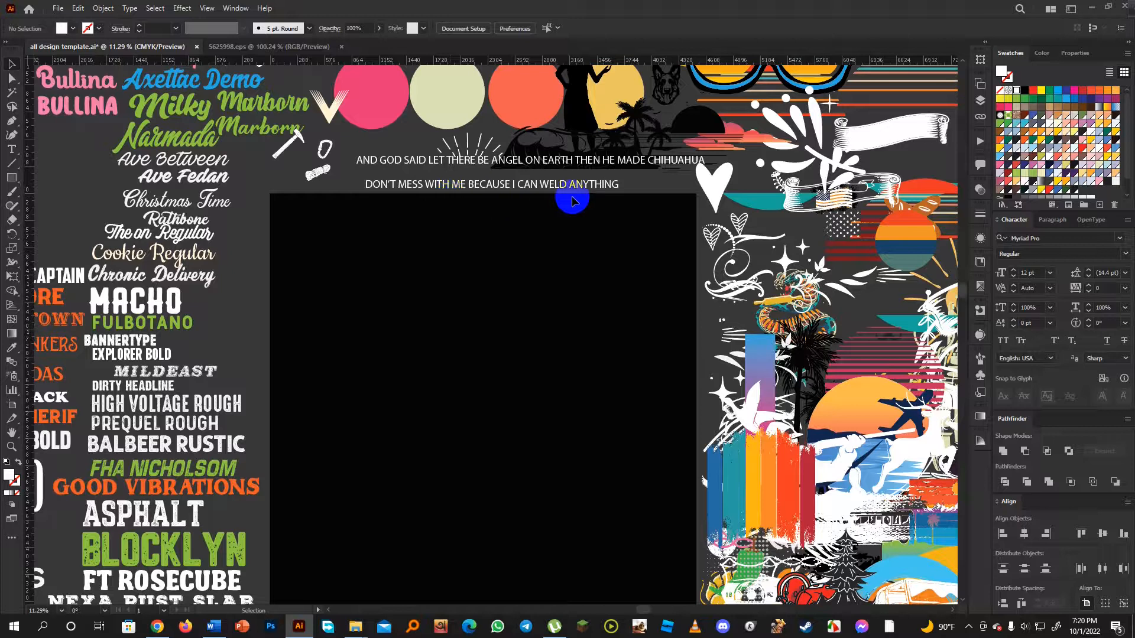
click(277, 48)
click(366, 204)
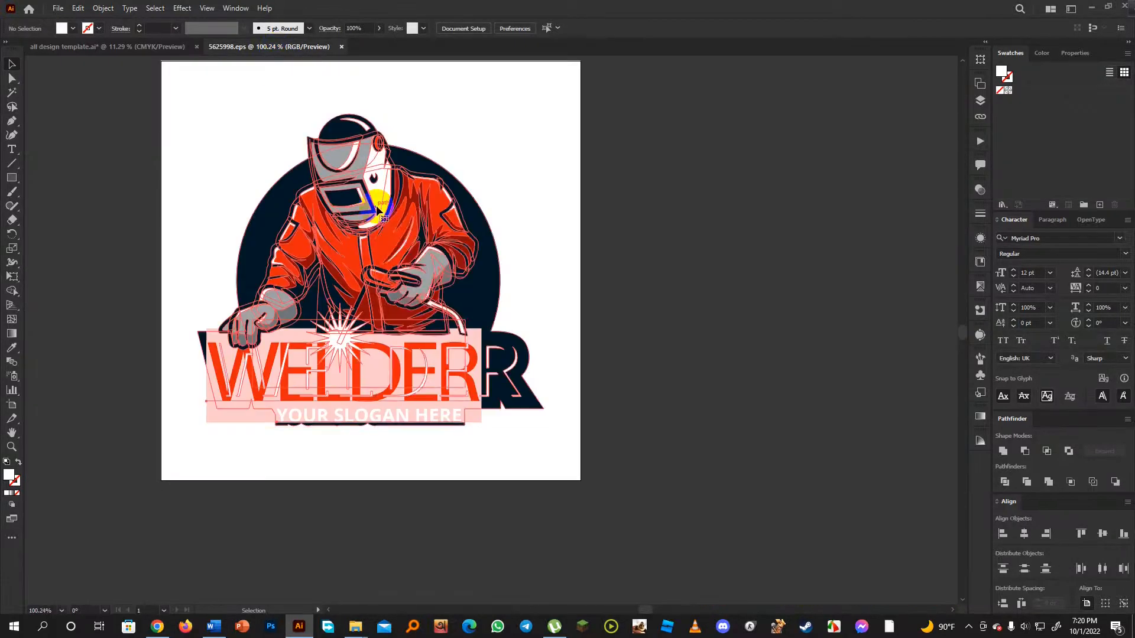
right_click(377, 207)
click(456, 306)
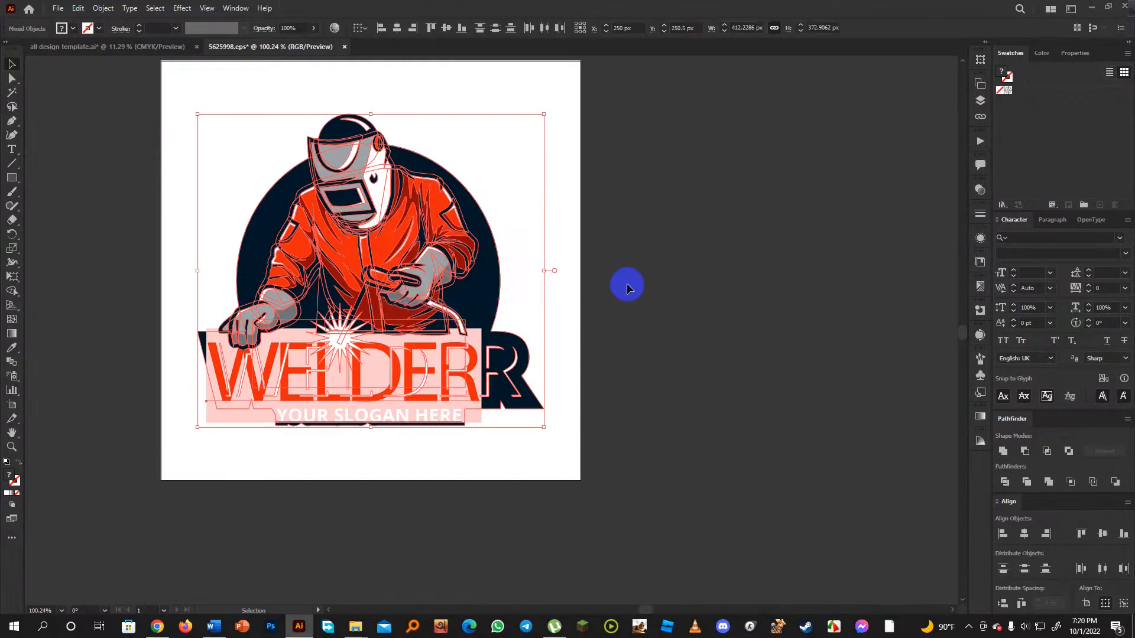
click(627, 283)
- Move the welder figure with its spark off the artboard into the empty space beside the logo
drag(369, 232, 839, 241)
key(space)
drag(828, 213, 710, 214)
click(780, 467)
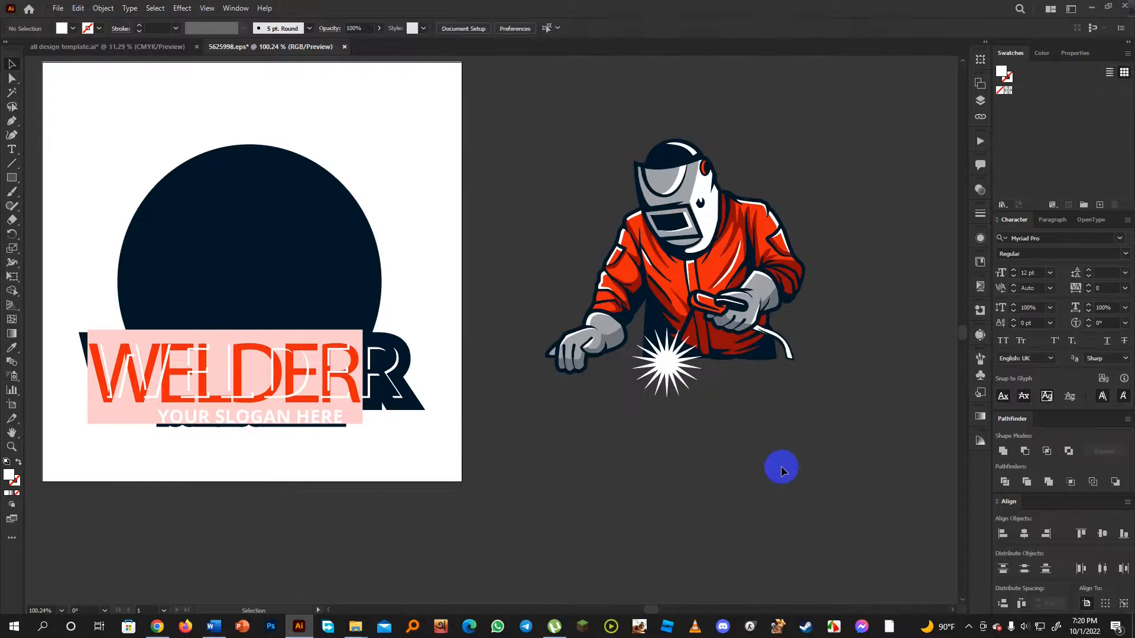
- Apply the Pathfinder Trim to the welder figure and delete all its dark navy shapes, selecting them with the Magic Wand
click(734, 348)
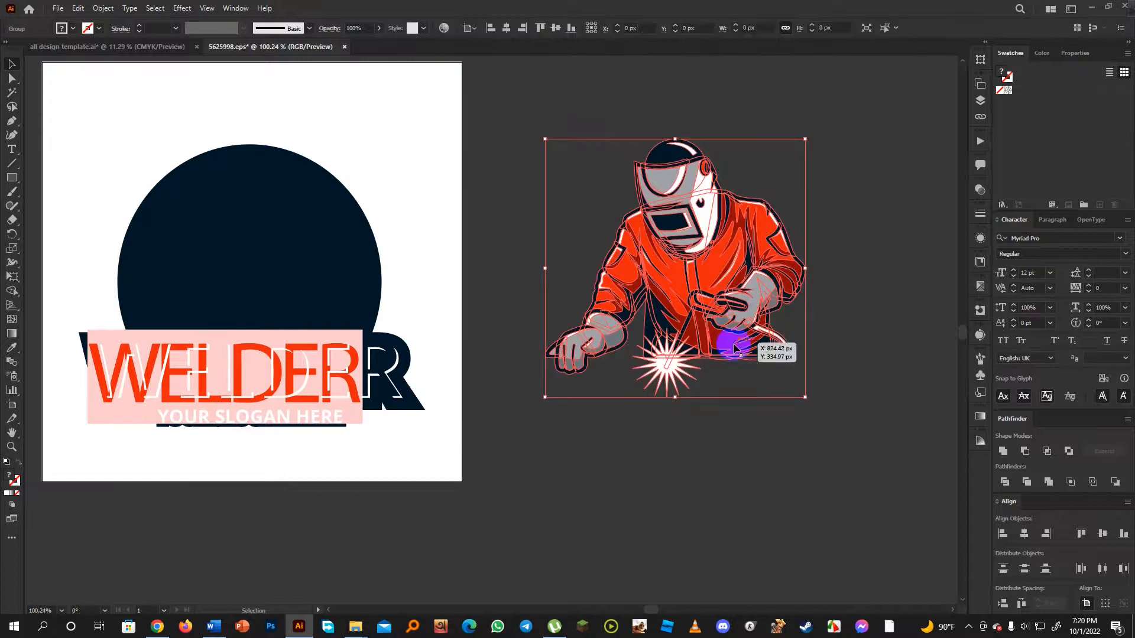
click(1027, 483)
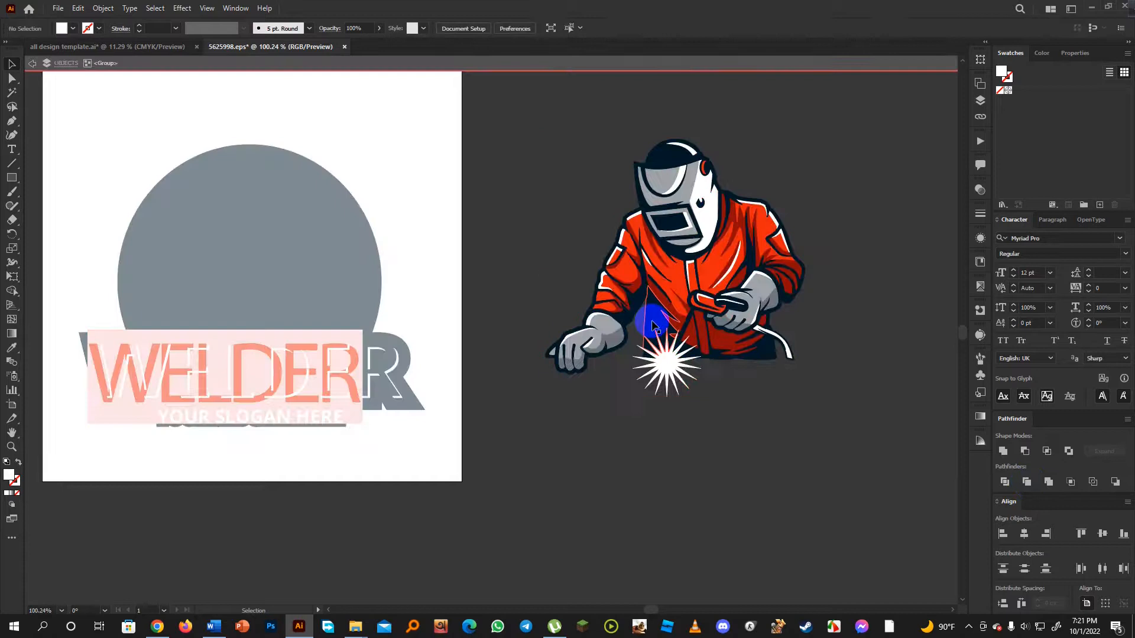
double_click(656, 333)
click(12, 93)
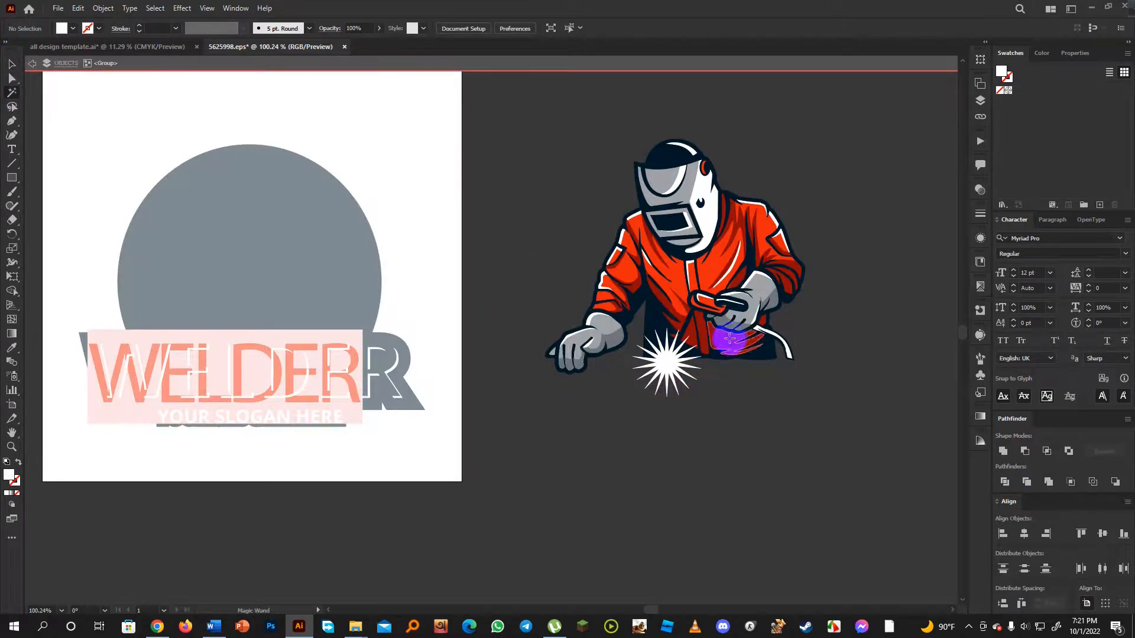
click(660, 321)
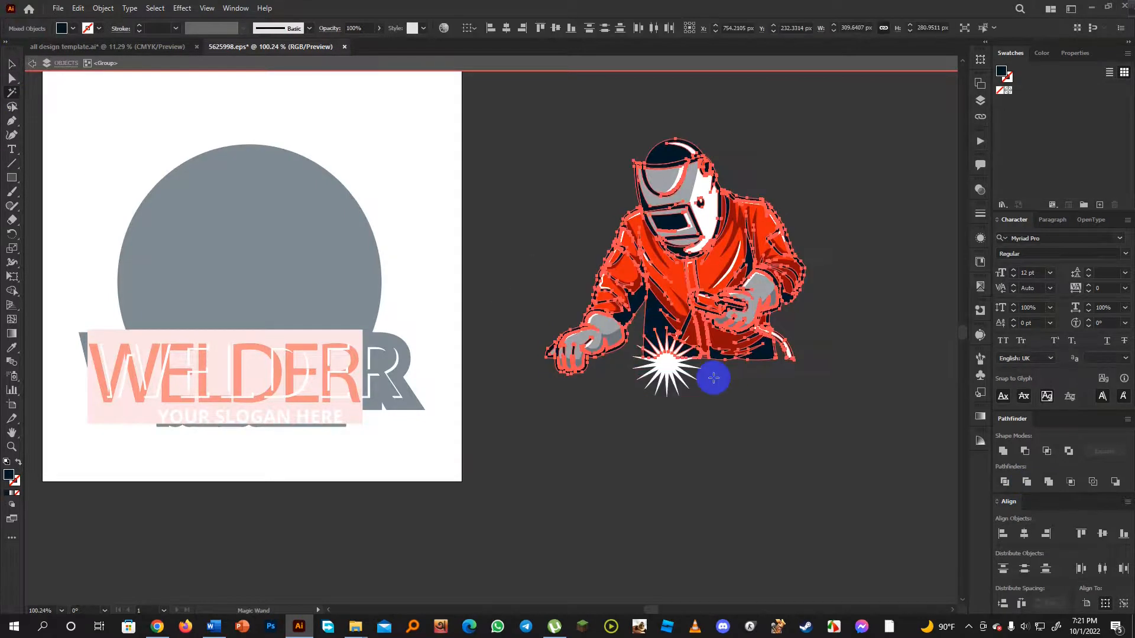
click(714, 378)
click(11, 64)
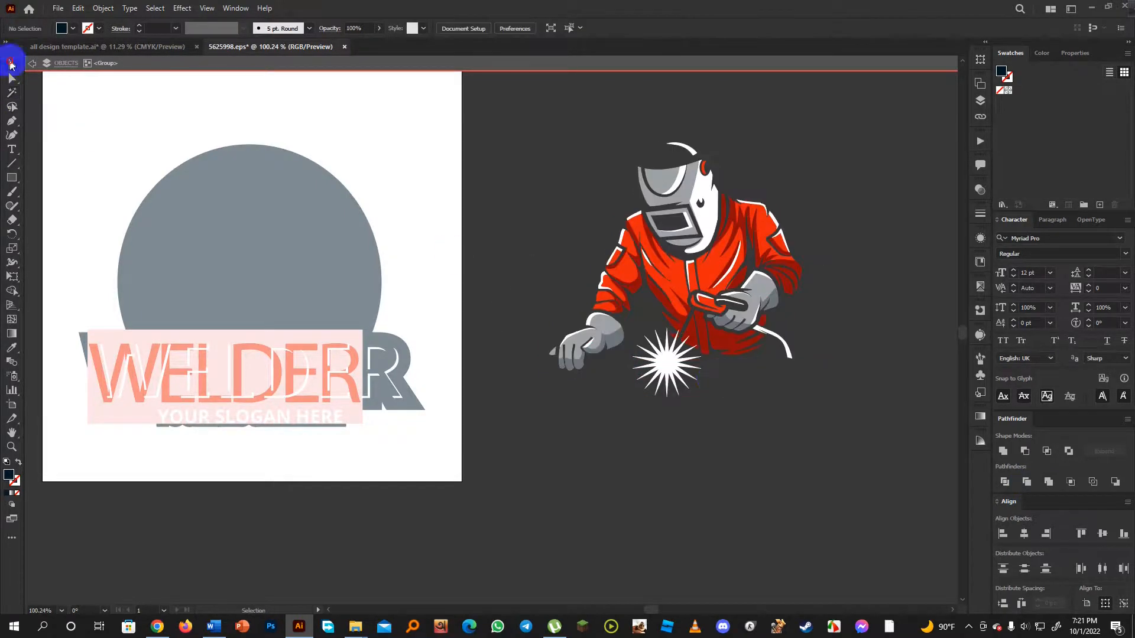
- Group the remaining welder shapes together and leave isolation mode
drag(542, 132, 891, 475)
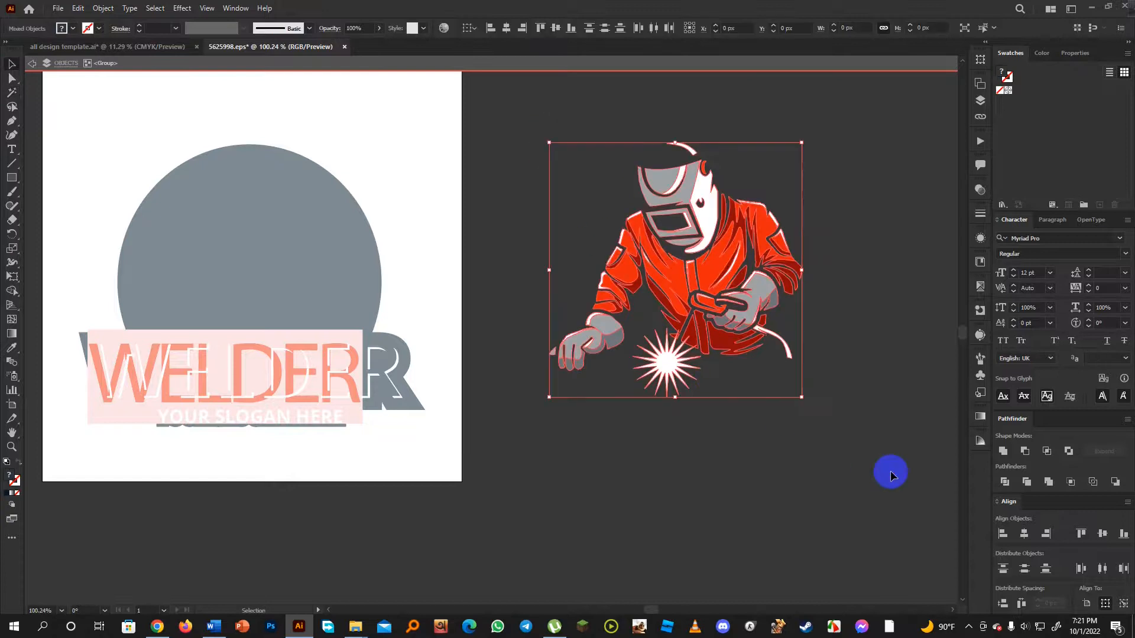
key(ctrl+g)
double_click(824, 466)
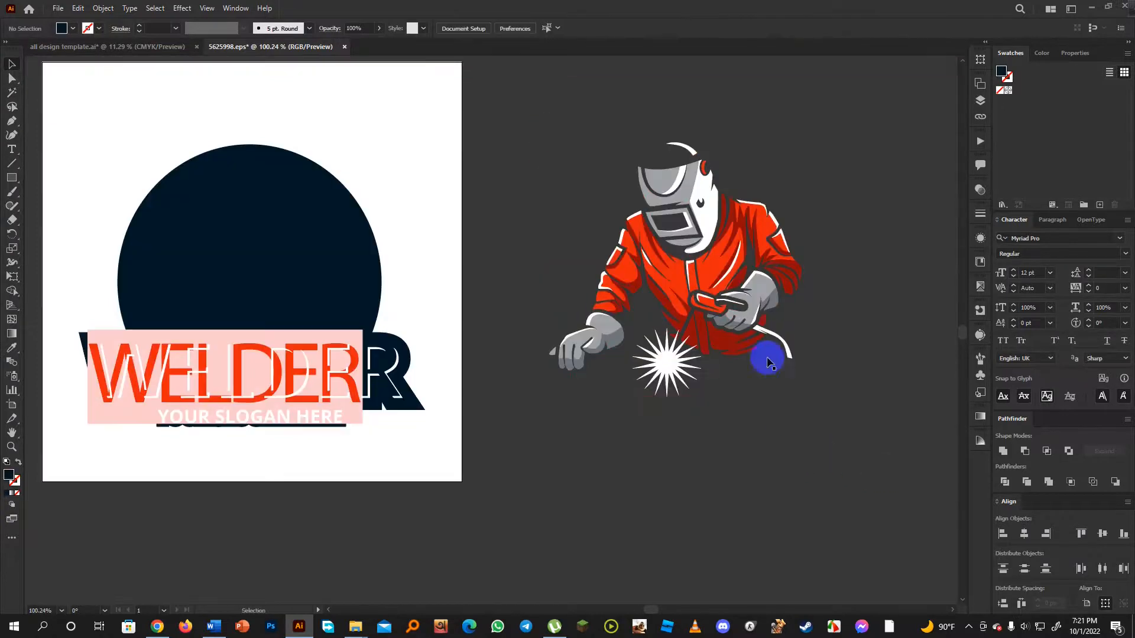
- Cut the welder group into the all design template document and enlarge it on the black artboard to about 2420 by 2447 pt
click(719, 275)
key(ctrl+x)
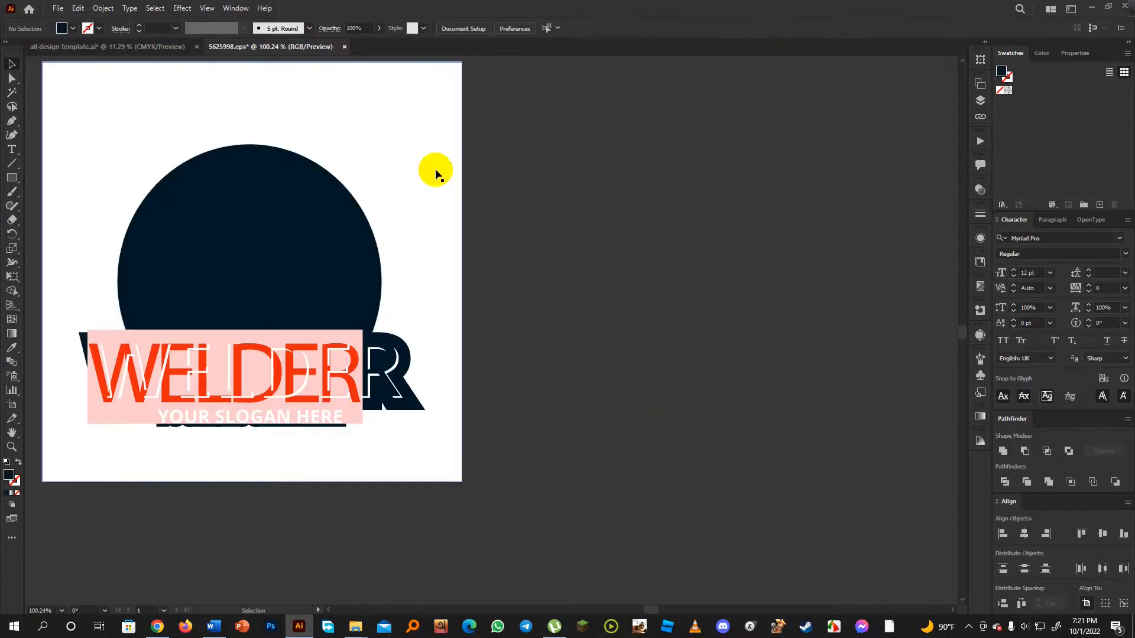
click(142, 48)
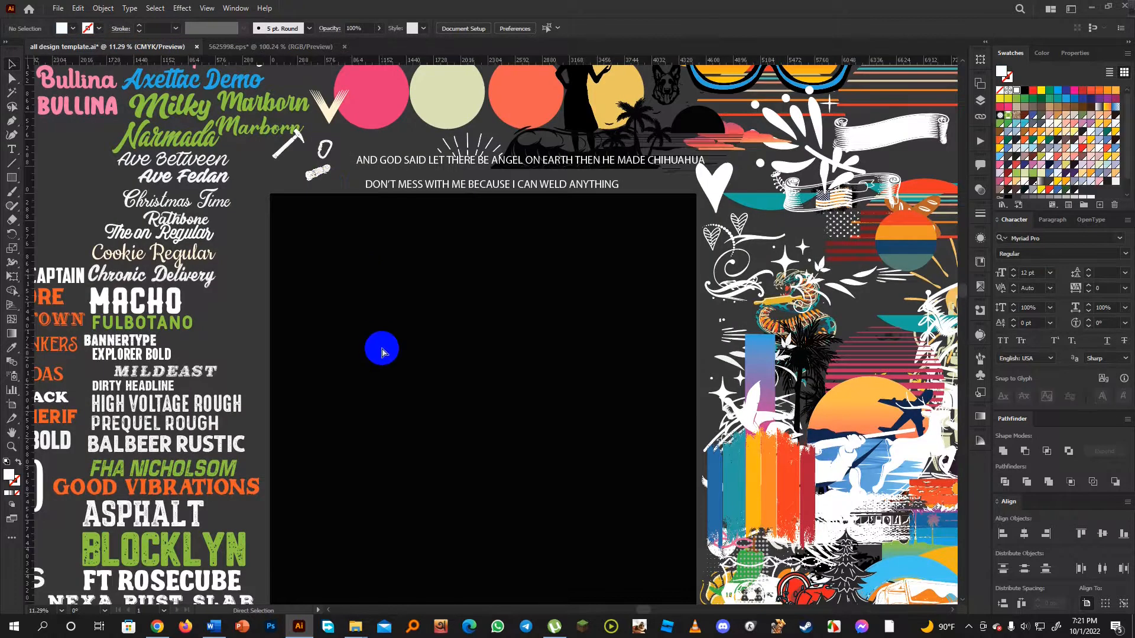
key(ctrl+v)
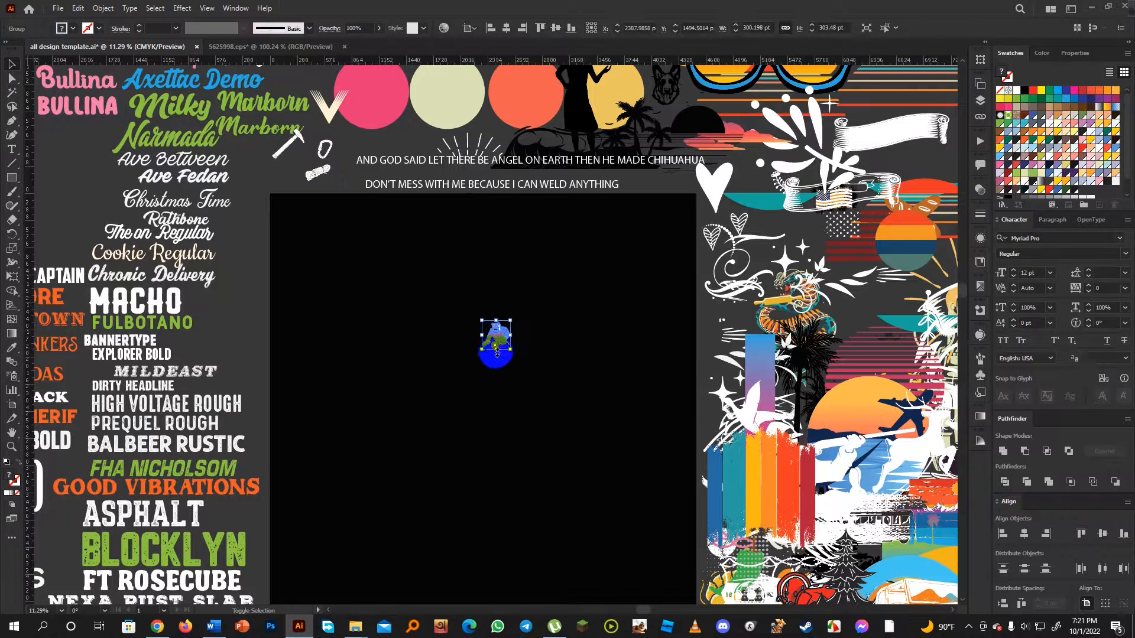
drag(497, 349, 499, 450)
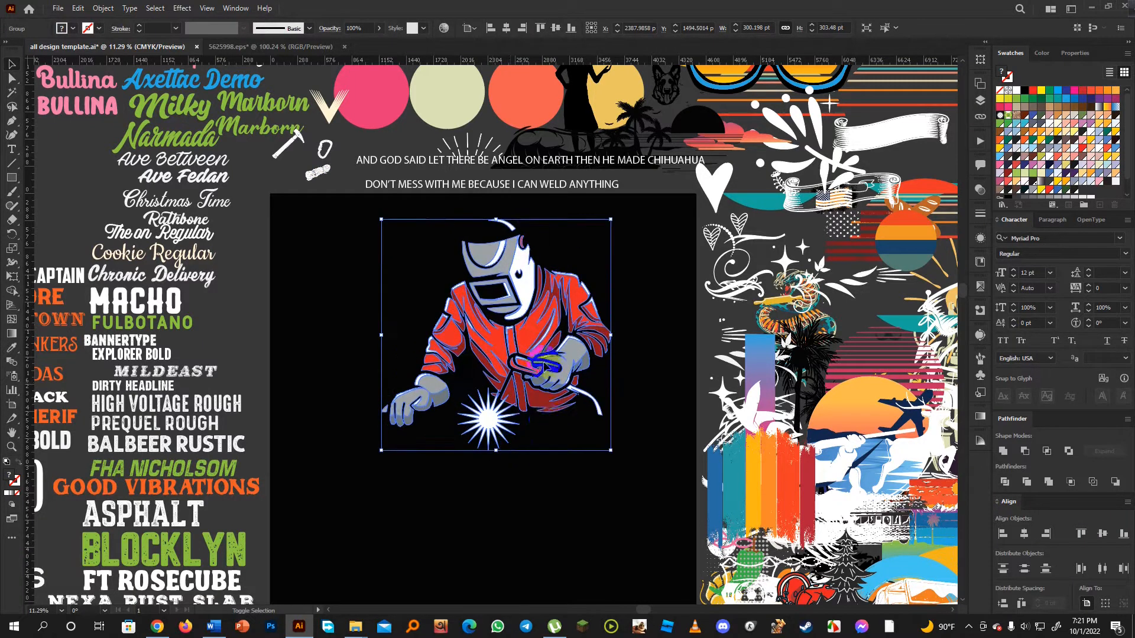
- Reflect the welder group across the vertical axis
right_click(520, 328)
click(544, 476)
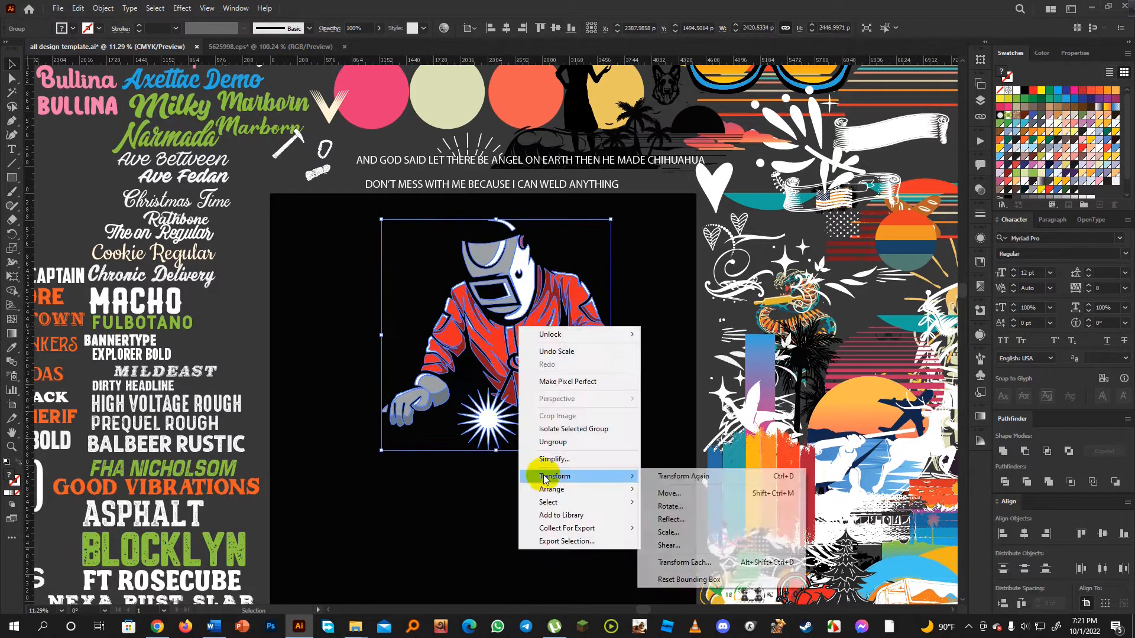
click(671, 519)
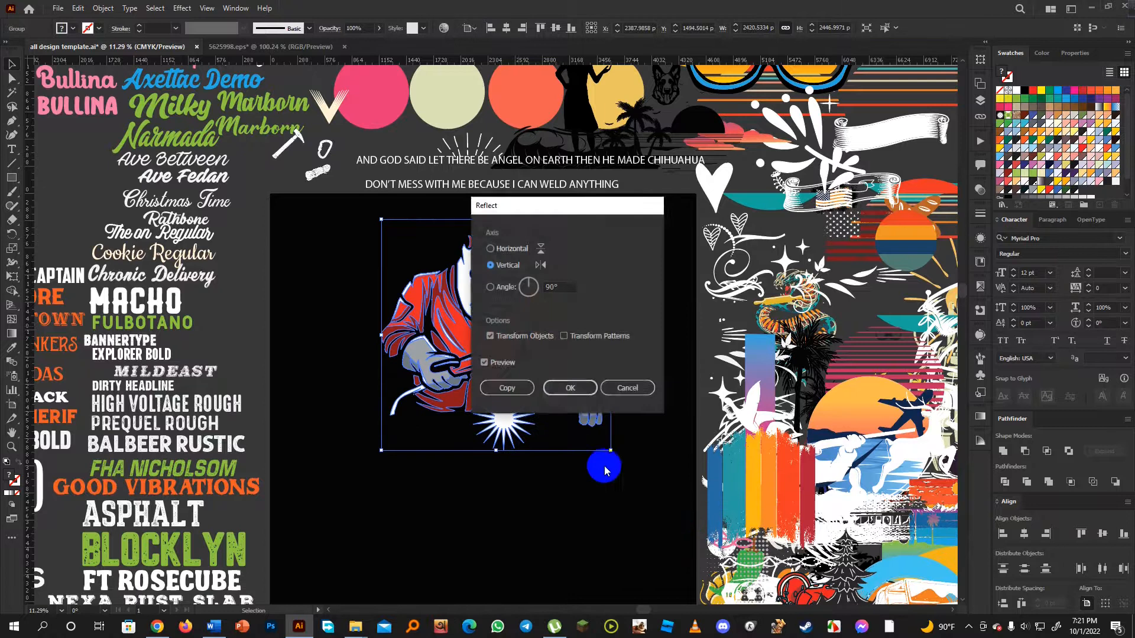
click(569, 388)
click(534, 482)
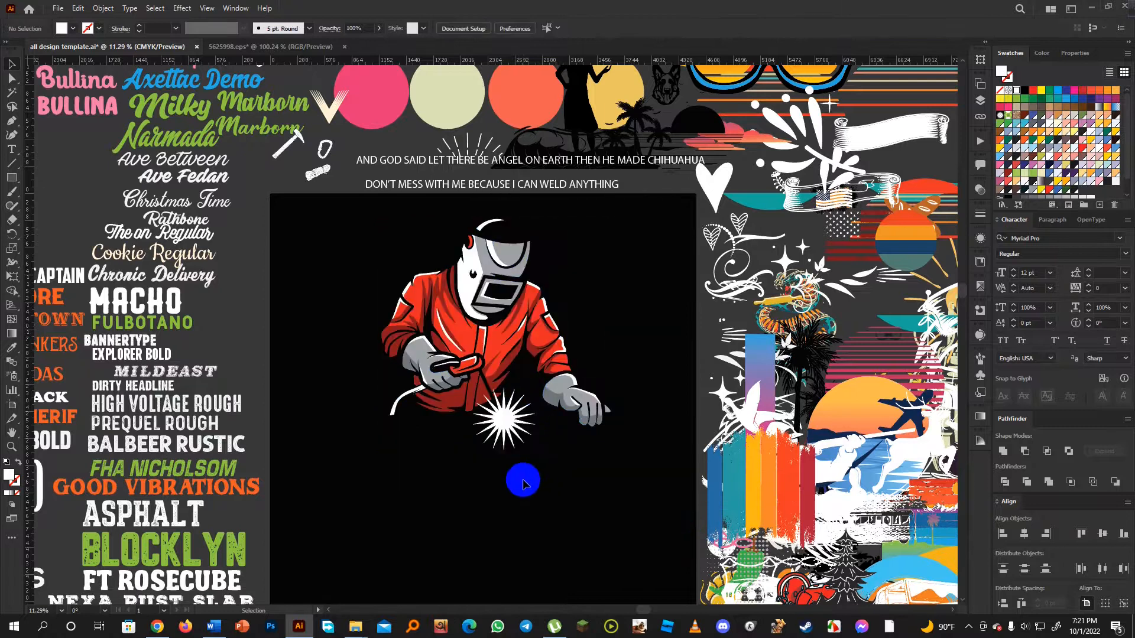
- Isolate the welder group and recolor all its bright red jacket shapes orange, selecting them with the Magic Wand
click(461, 341)
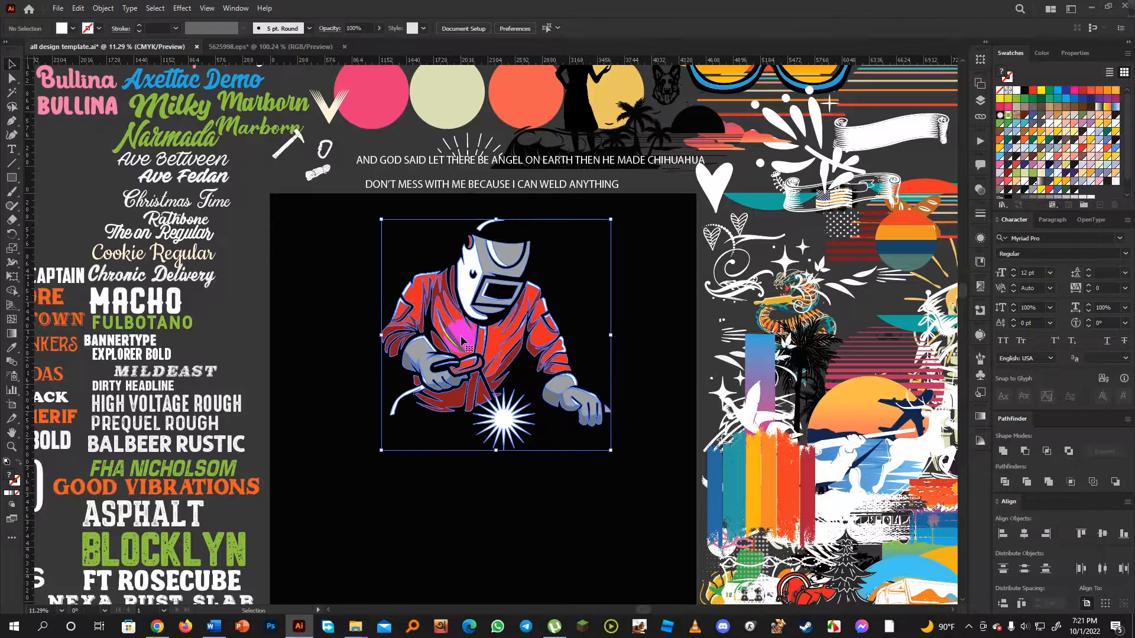
double_click(462, 340)
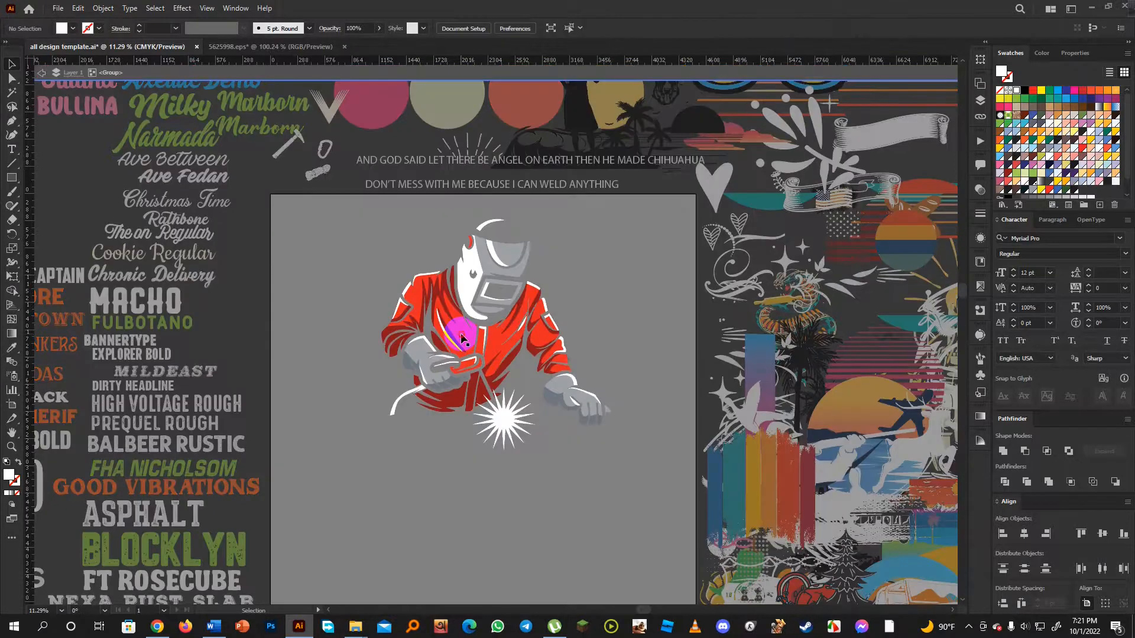
click(460, 332)
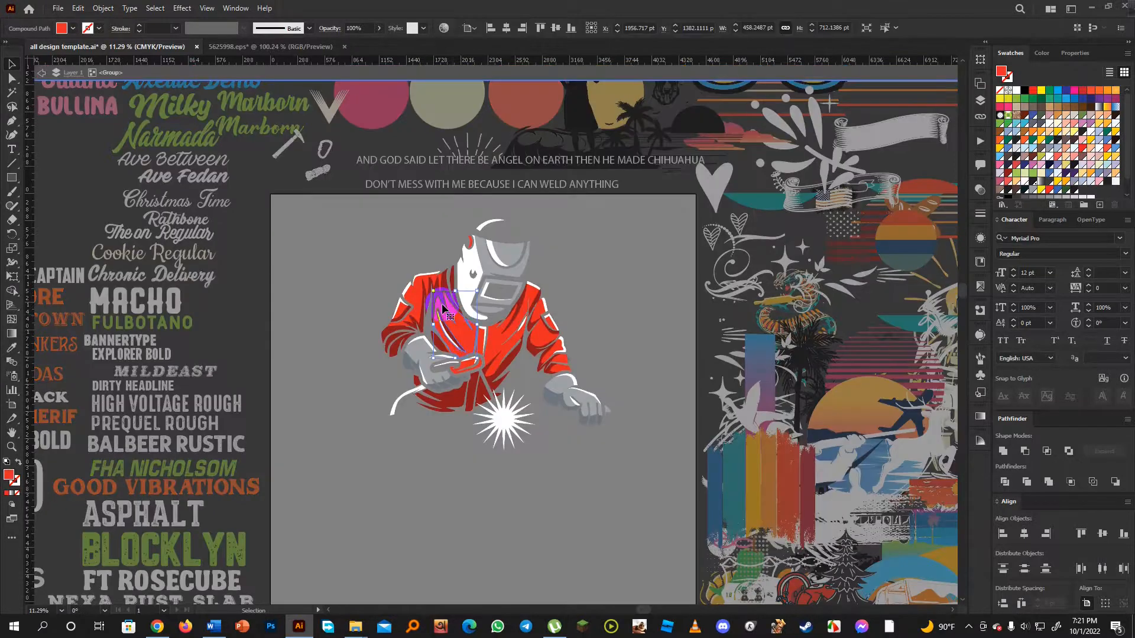
click(264, 227)
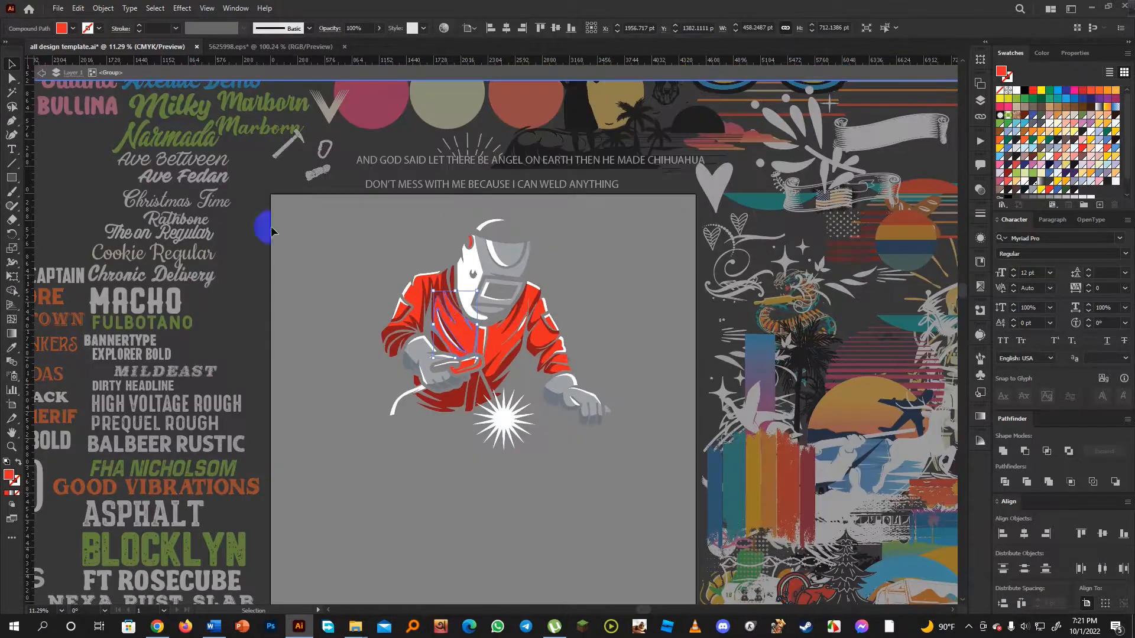
click(458, 334)
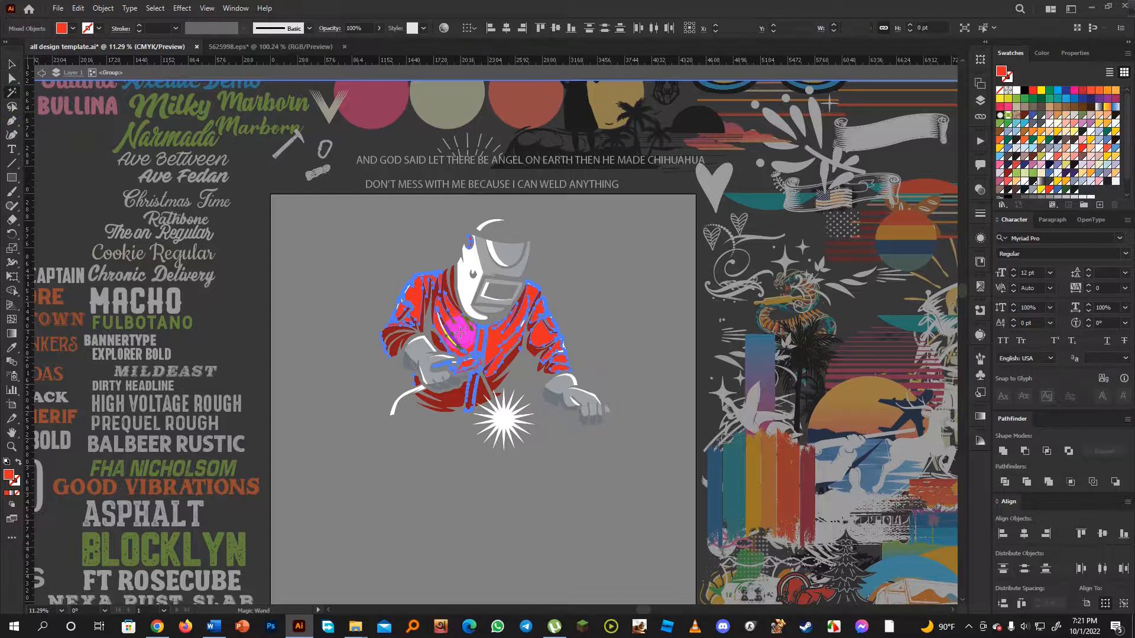
click(1108, 90)
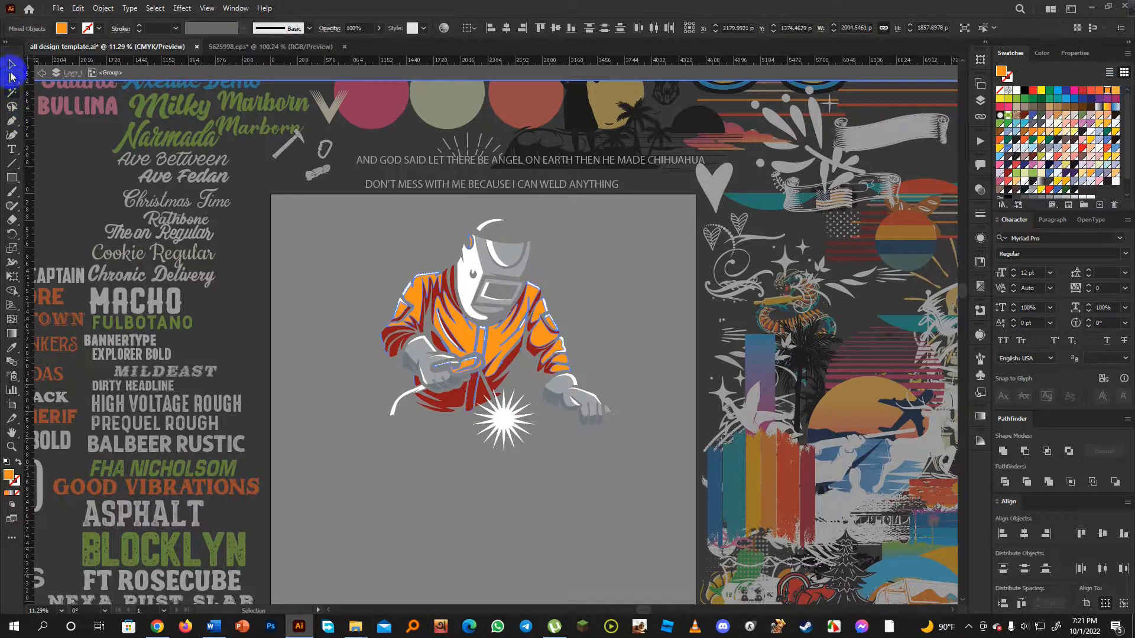
click(11, 63)
click(370, 461)
- Recolor all the dark red jacket shading with a brighter red swatch and leave isolation mode
click(452, 404)
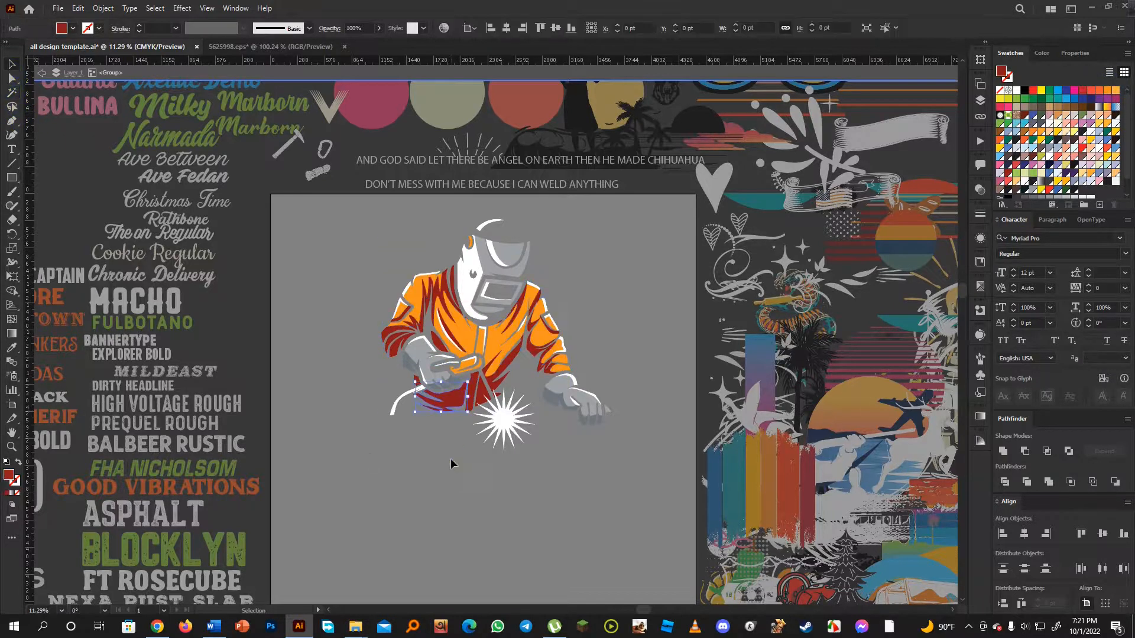
click(450, 458)
click(11, 91)
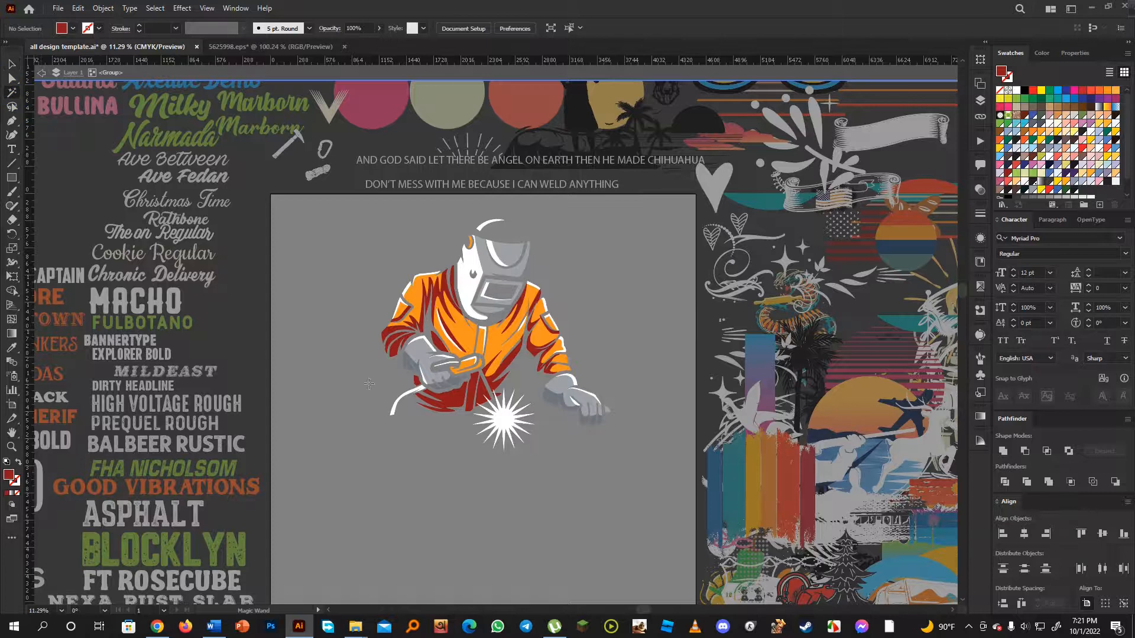
click(458, 408)
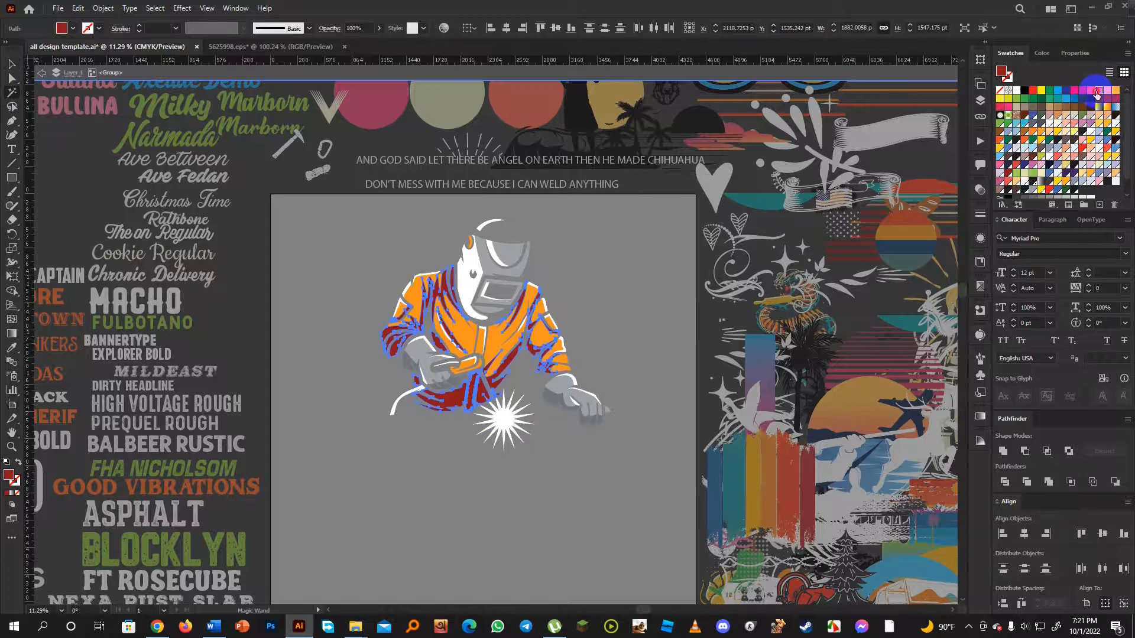
click(1098, 91)
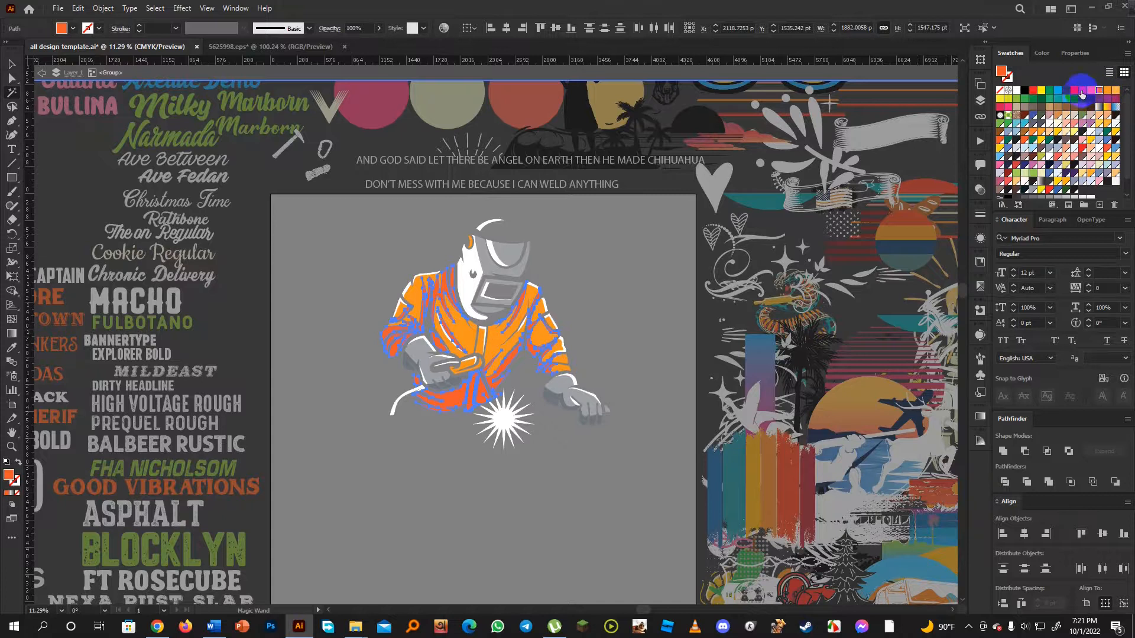
click(1081, 93)
click(11, 64)
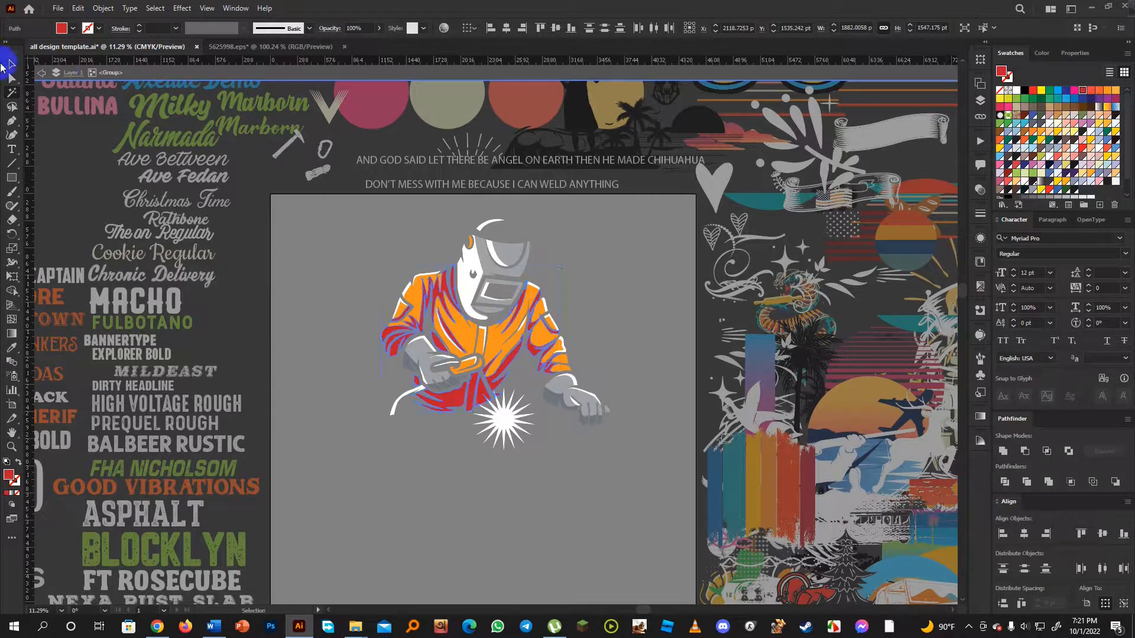
double_click(345, 268)
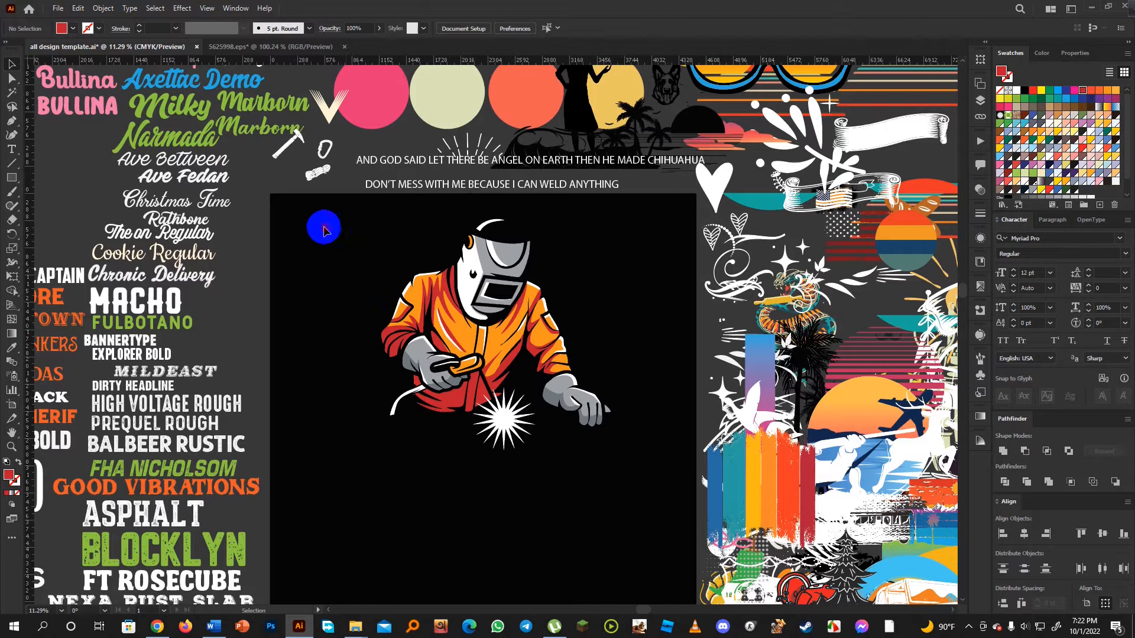
- Move the welder group straight down on the black artboard, leaving room above it for text
drag(324, 226, 672, 470)
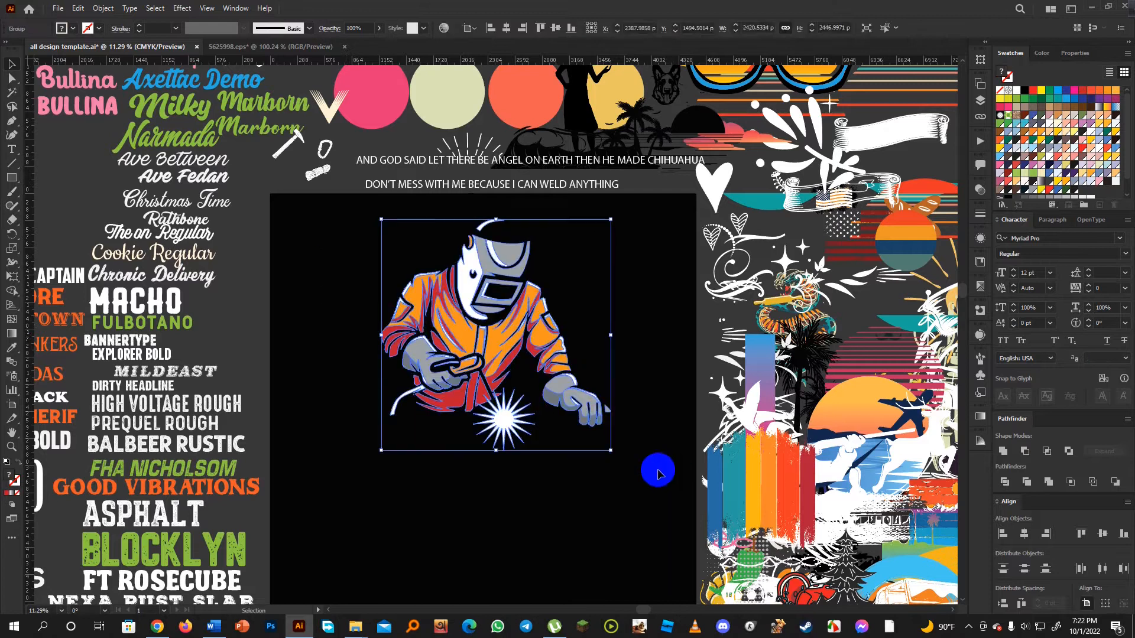
click(613, 491)
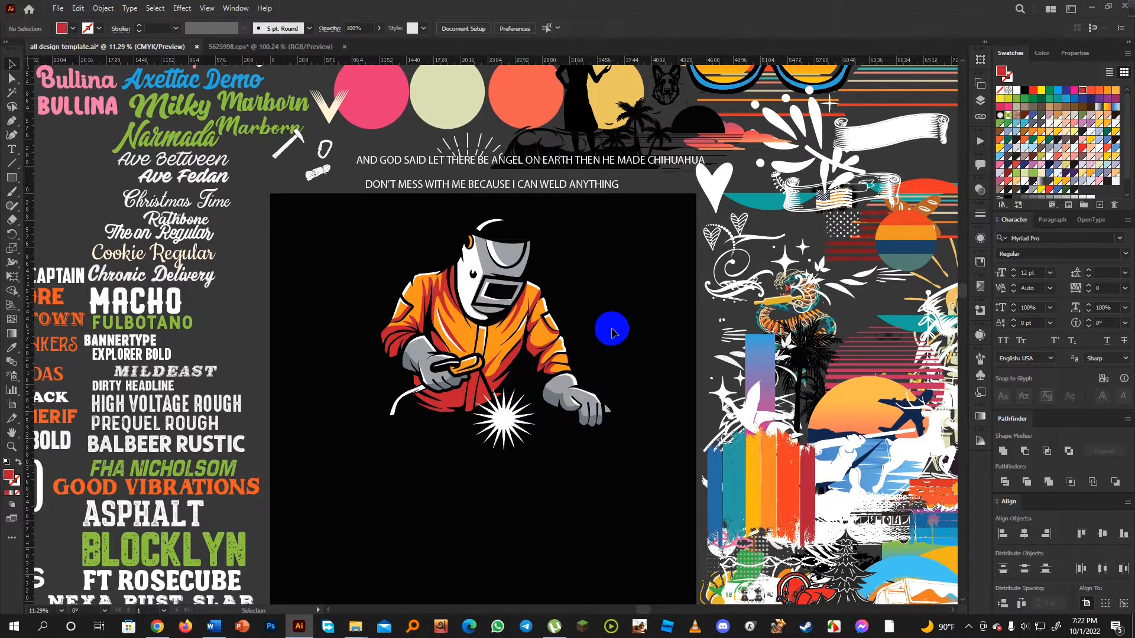
scroll(611, 333, up, 1)
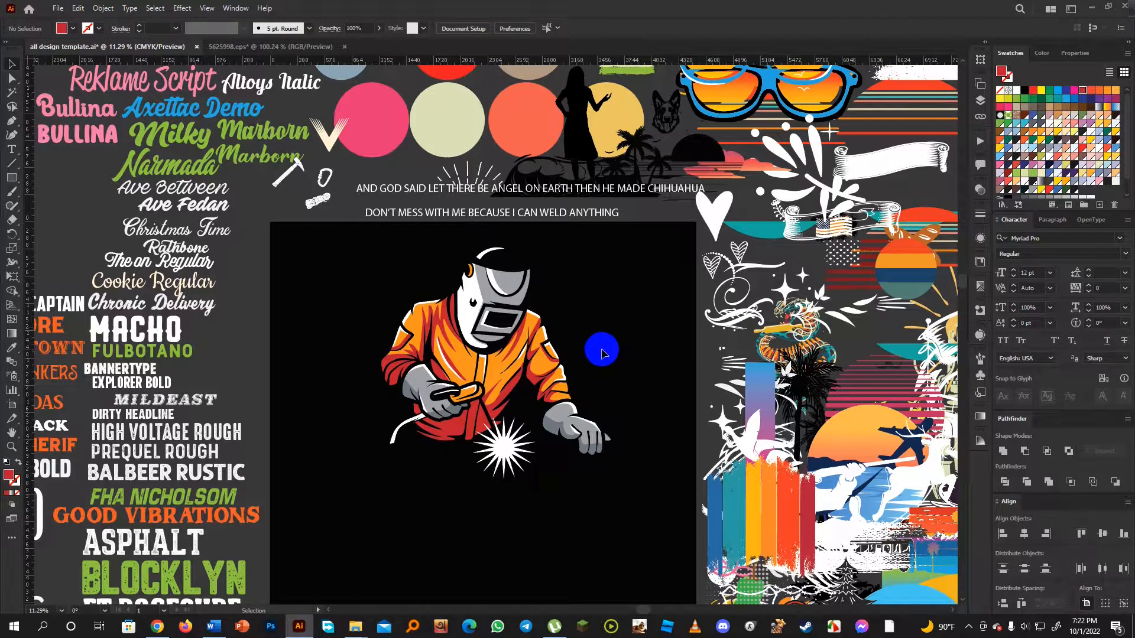
click(483, 305)
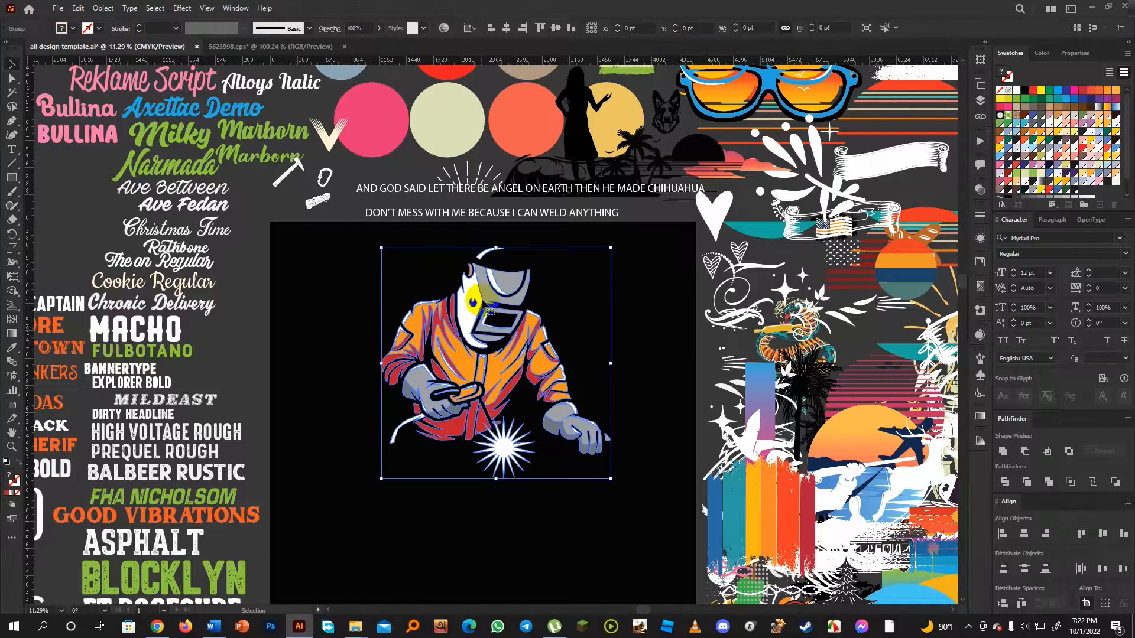
drag(484, 296, 484, 368)
click(646, 378)
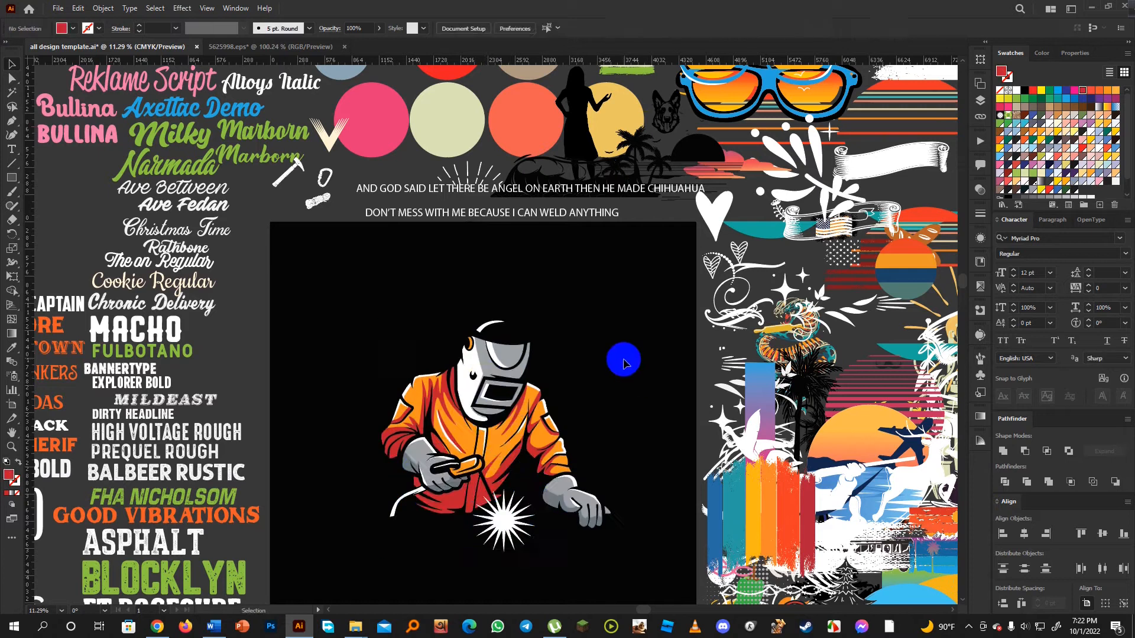
- Copy the word DON'T from the weld quote and paste it as separate text above the welder
key(t)
click(396, 213)
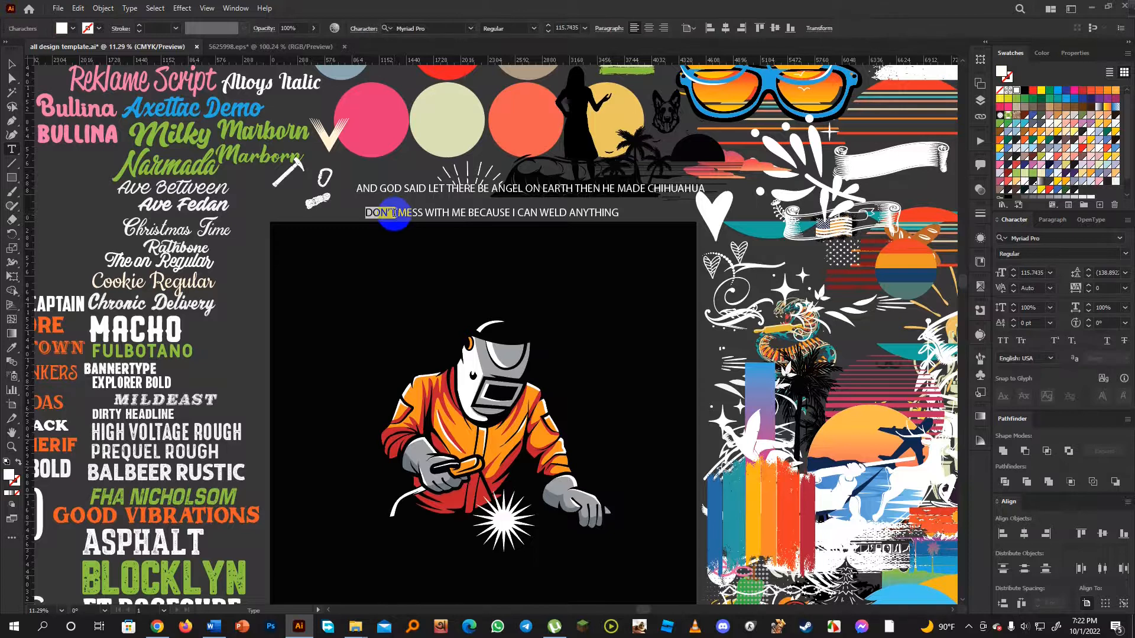
key(ctrl+c)
click(443, 254)
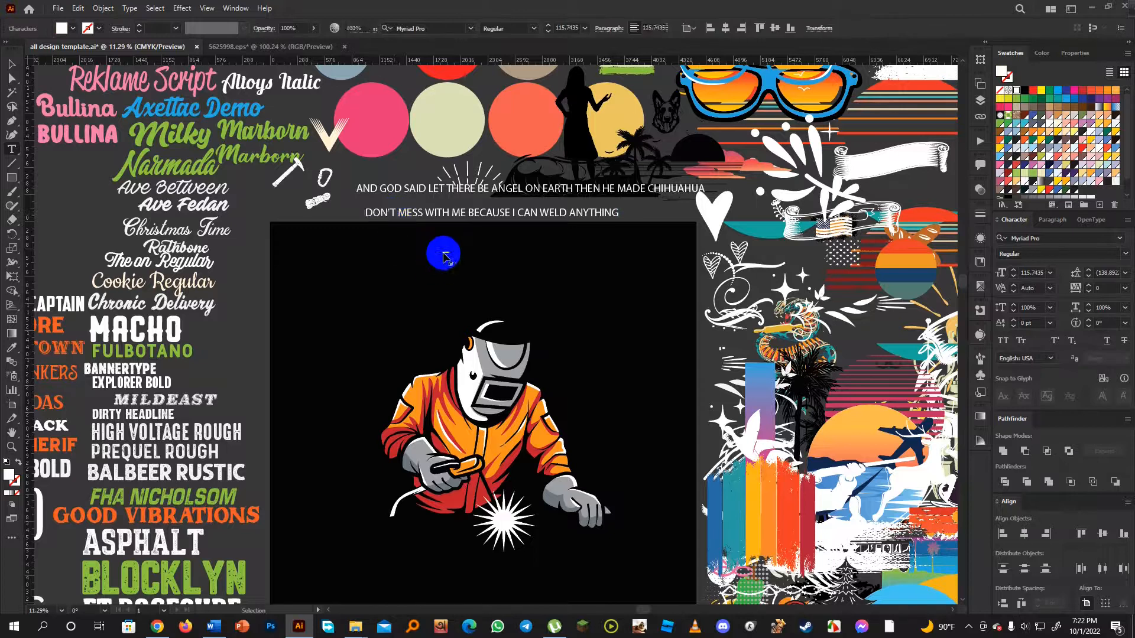
key(ctrl+v)
click(12, 63)
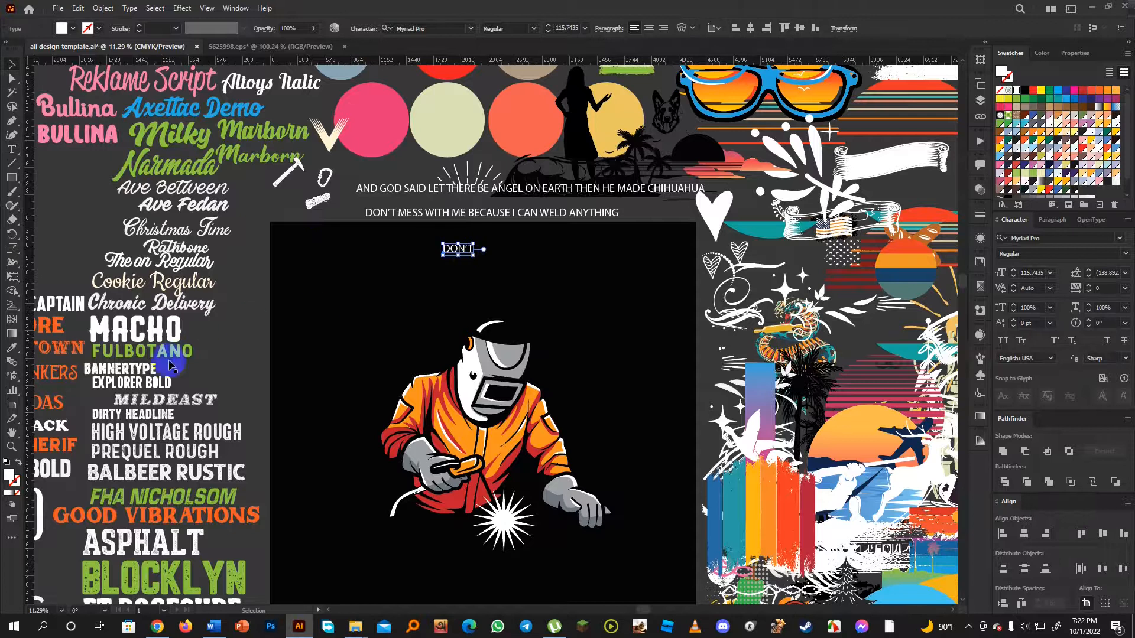
- Apply the PREQUEL ROUGH sample's text style to DON'T with the Eyedropper and convert the word to outlines
click(171, 450)
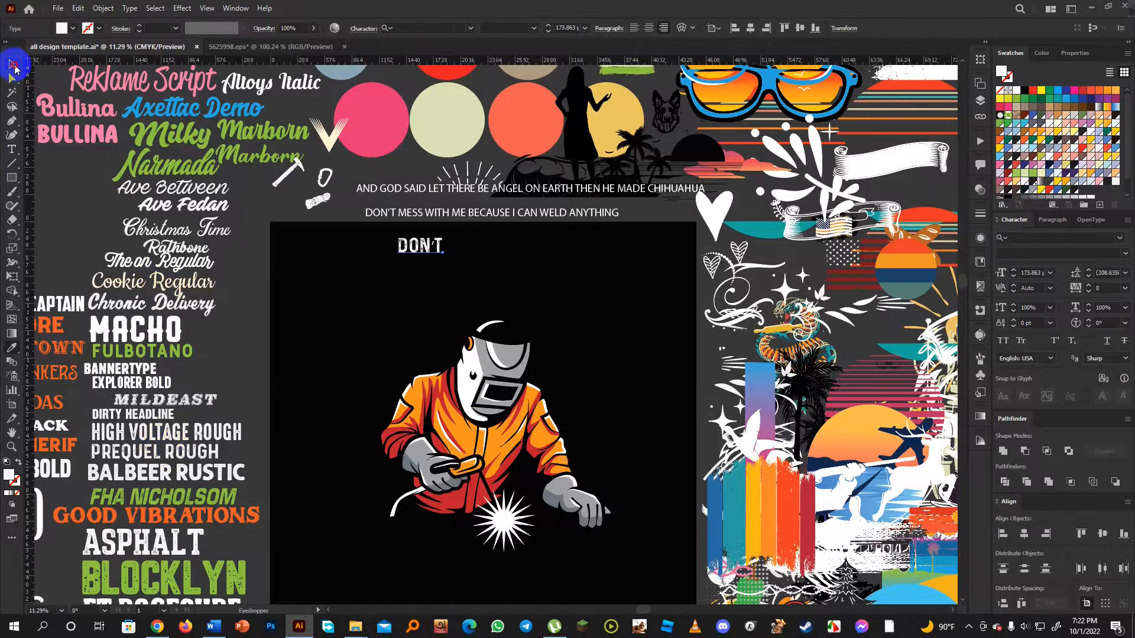
click(13, 64)
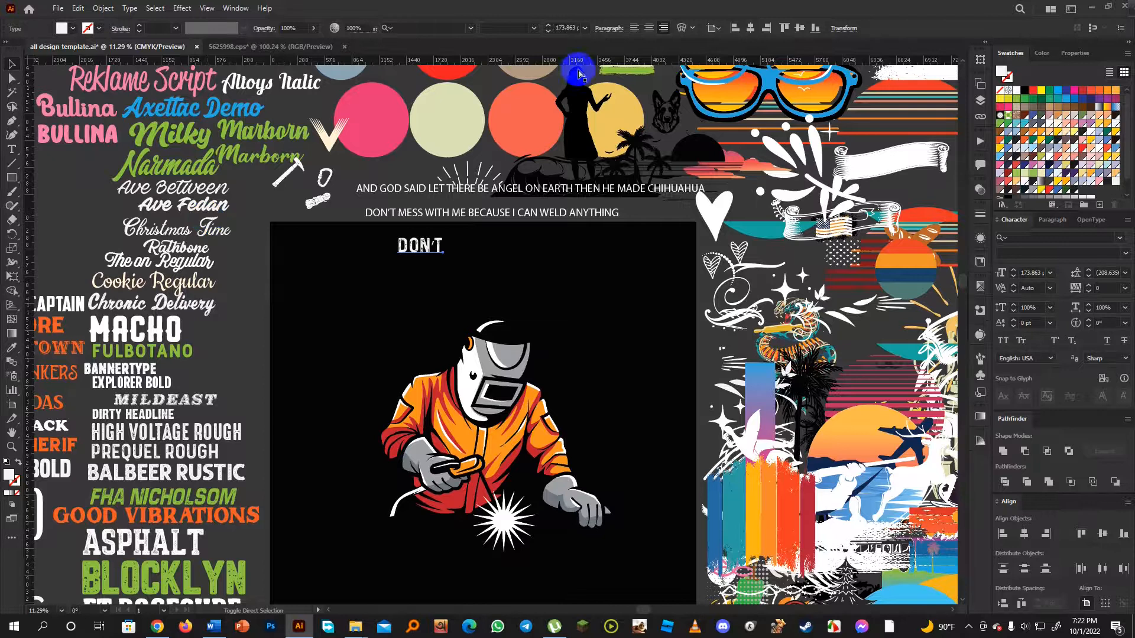
key(ctrl+shift+o)
- Center the DON'T lettering horizontally on the artboard and enlarge it near the artboard's upper edge
click(504, 28)
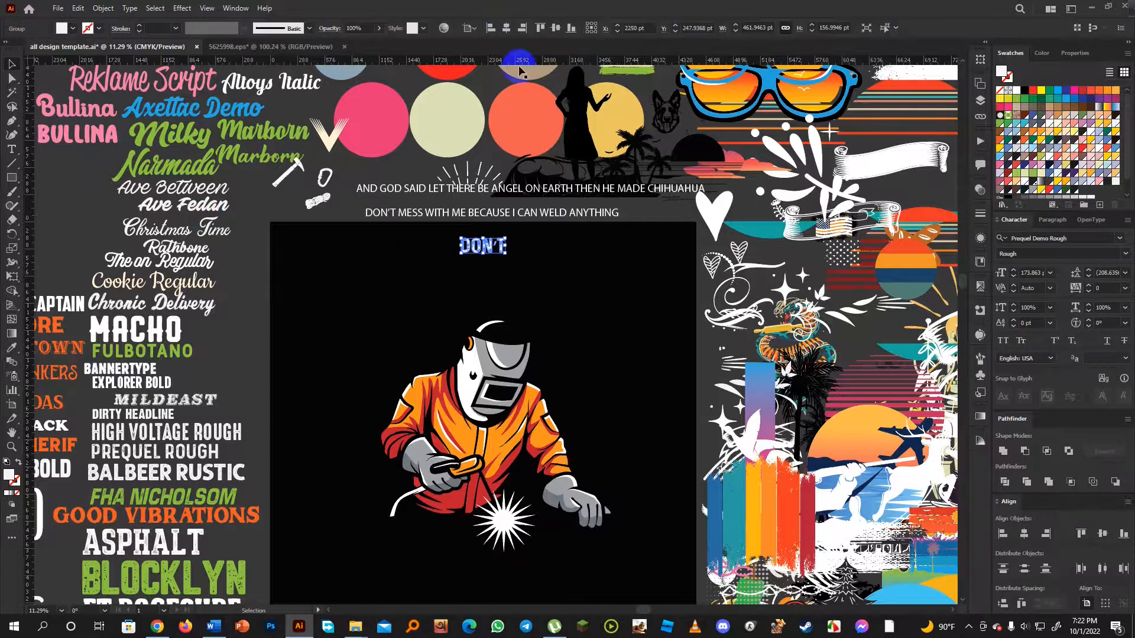
drag(519, 260, 550, 282)
click(569, 304)
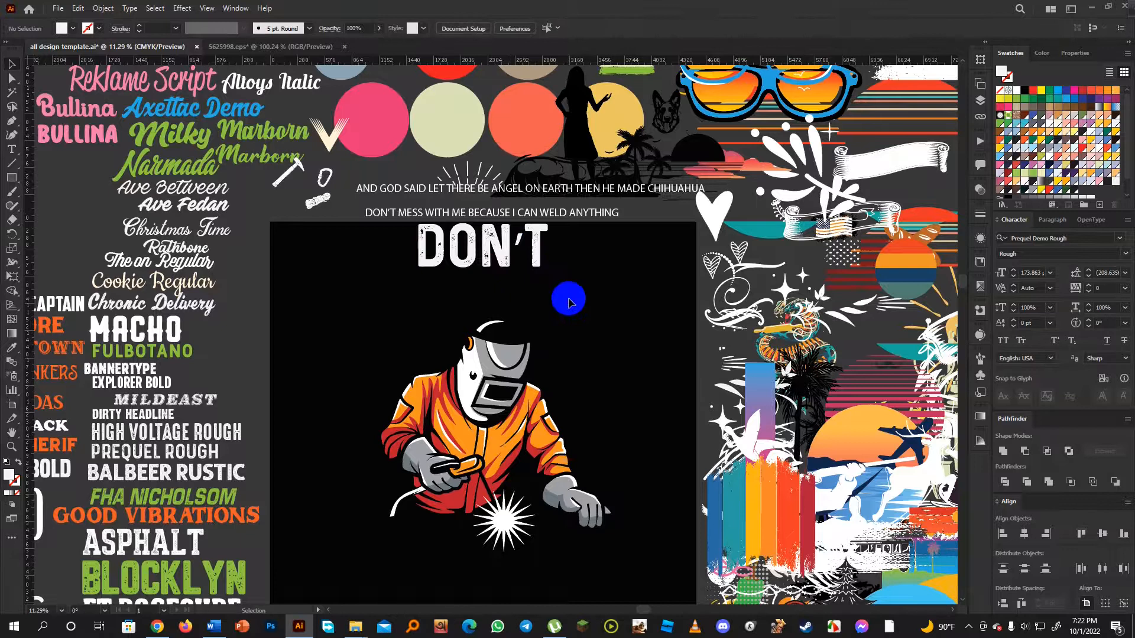
- Copy MESS WITH ME from the weld quote and paste it as separate text below DON'T
key(t)
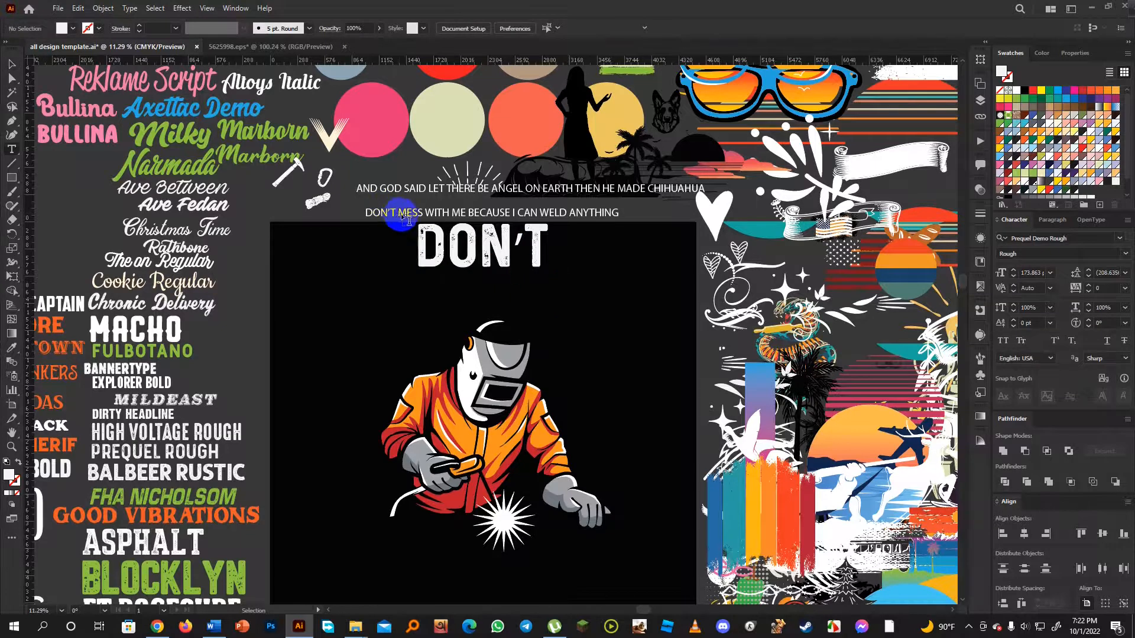
click(400, 213)
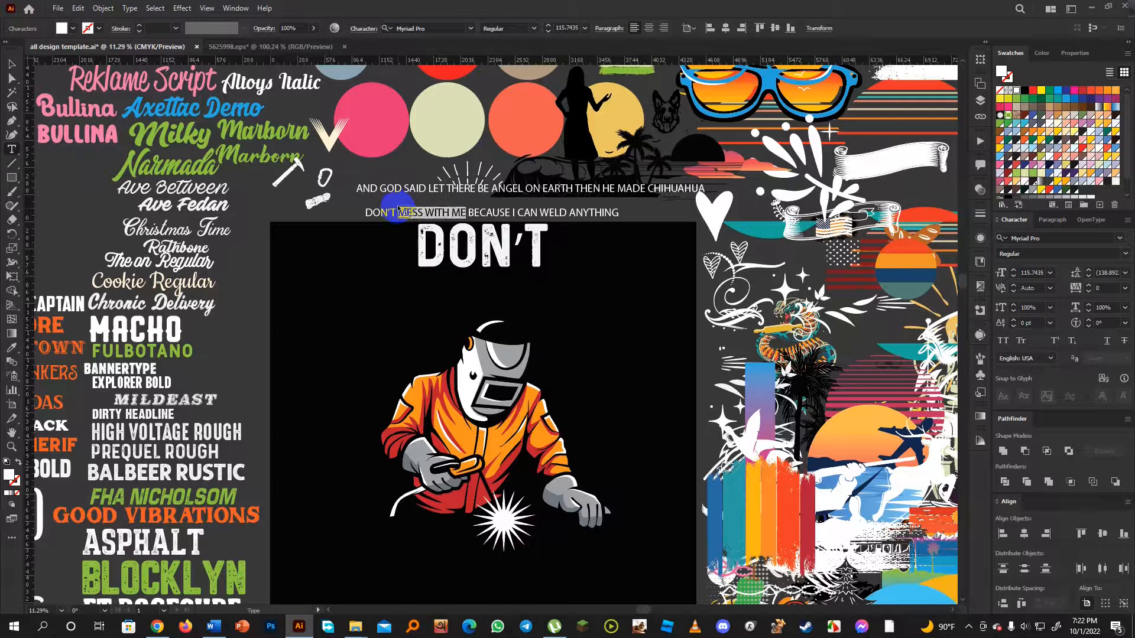
key(ctrl+c)
click(376, 307)
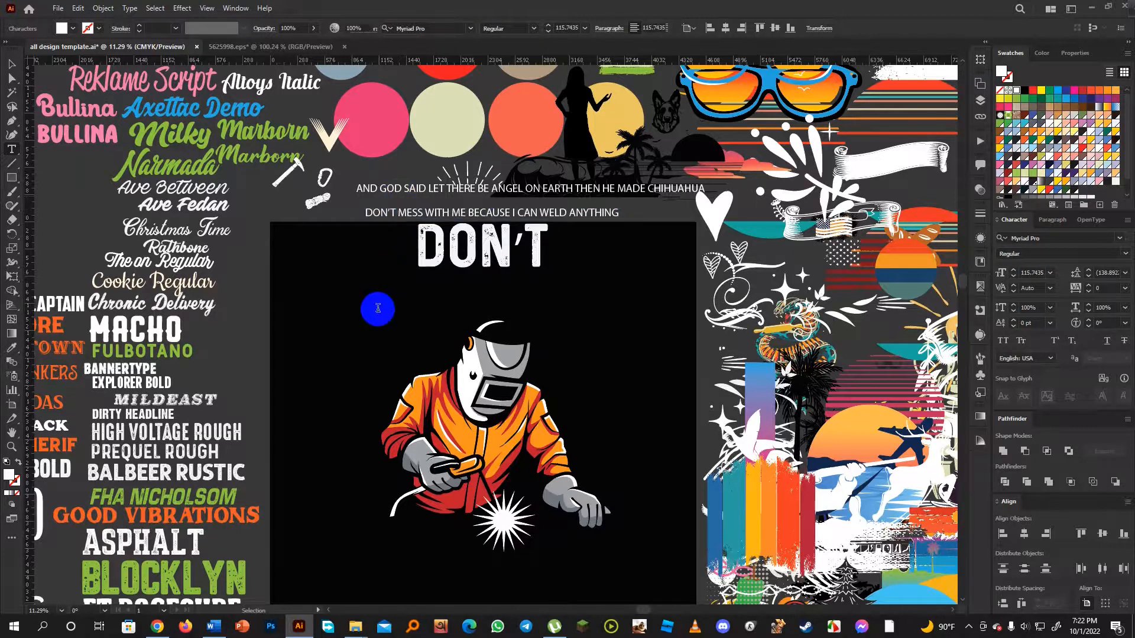
key(ctrl+v)
click(13, 65)
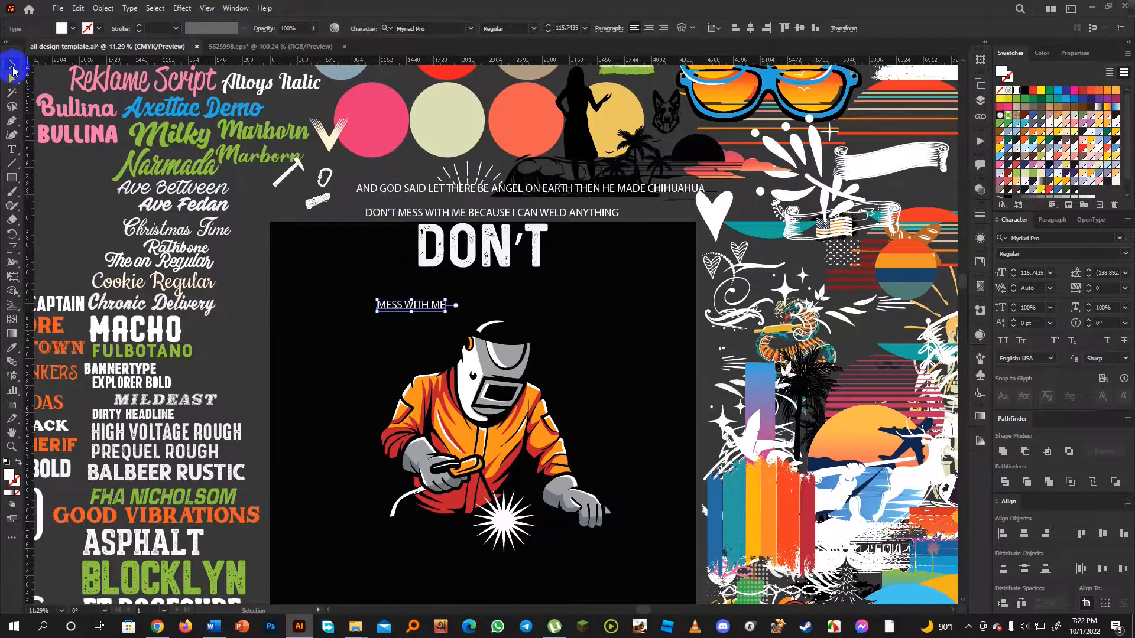
- Apply the PREQUEL ROUGH sample's text style to MESS WITH ME with the Eyedropper and convert it to outlines
key(i)
click(167, 234)
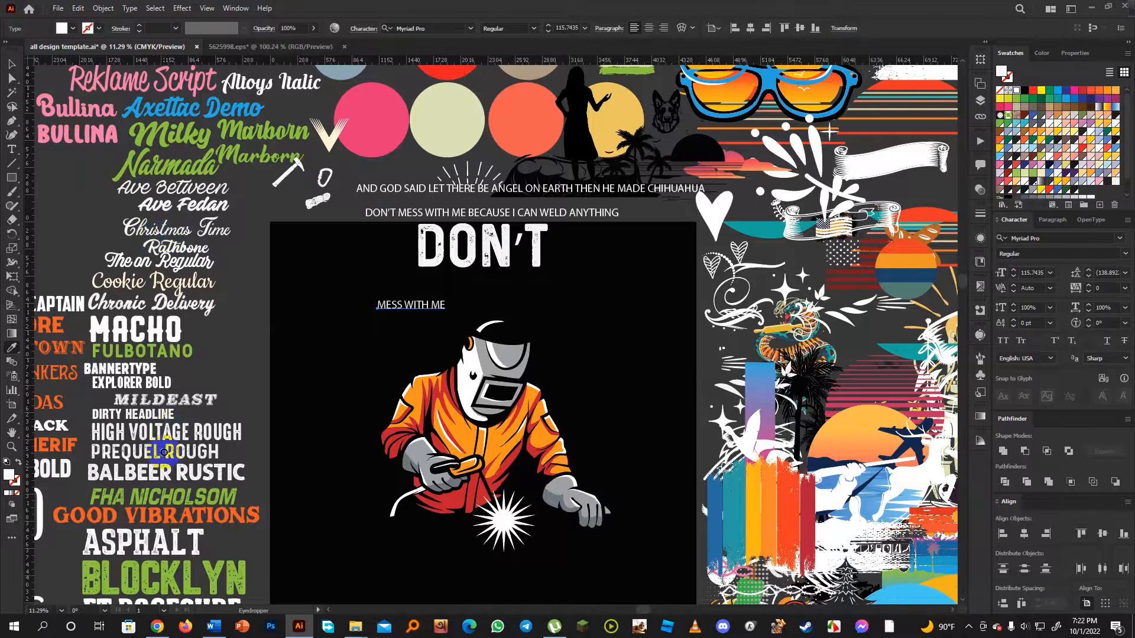
click(164, 453)
click(12, 63)
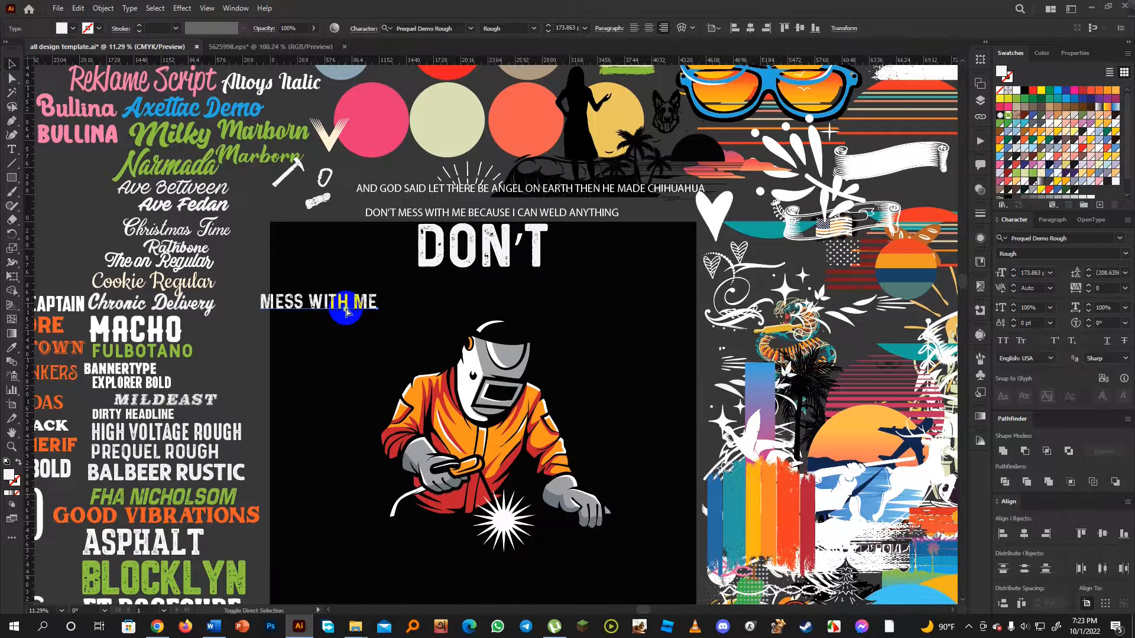
key(ctrl+shift+o)
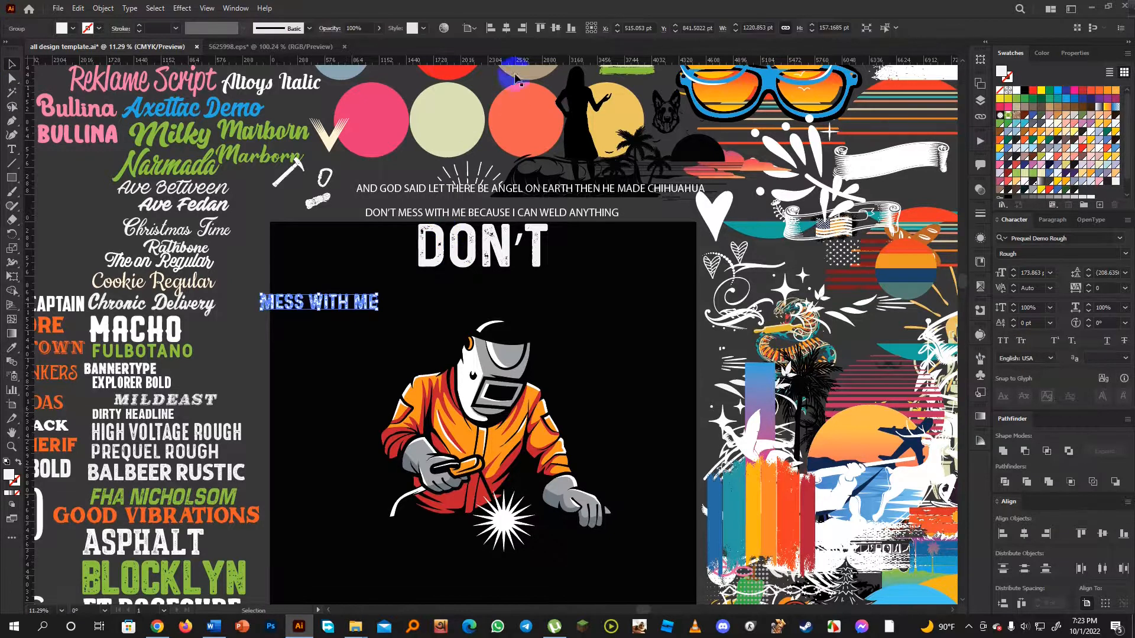
- Center MESS WITH ME horizontally, enlarge it to about 3312 by 426 pt and place it directly beneath DON'T
click(506, 28)
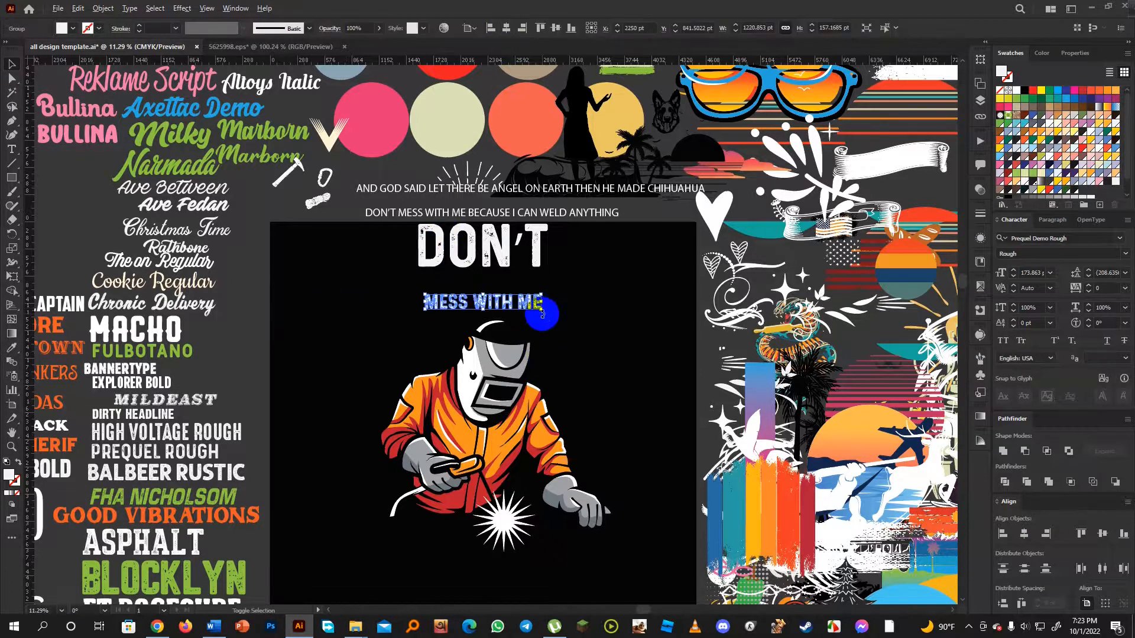
drag(543, 312, 640, 348)
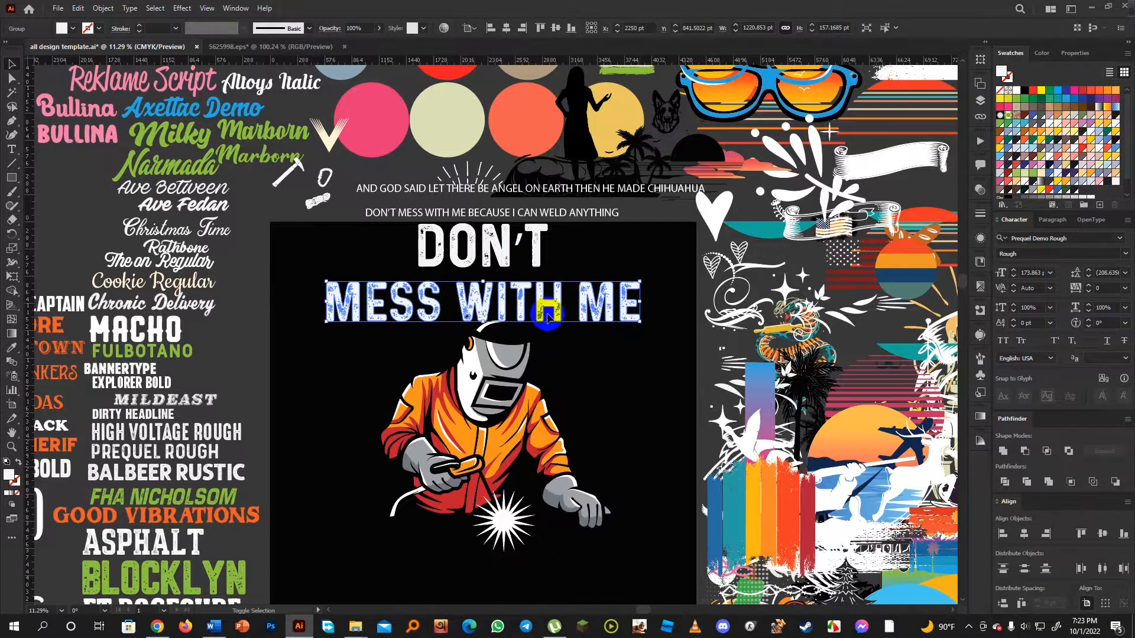
drag(540, 307, 538, 293)
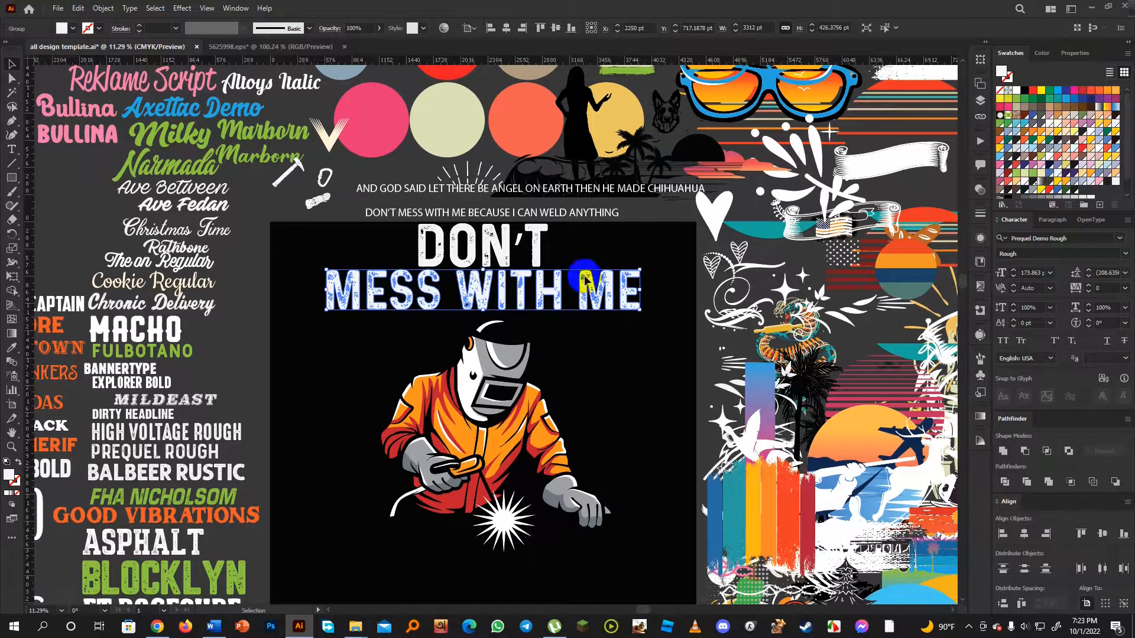
click(582, 382)
- Move the welder group up slightly so the helmet sits just below MESS WITH ME
click(506, 366)
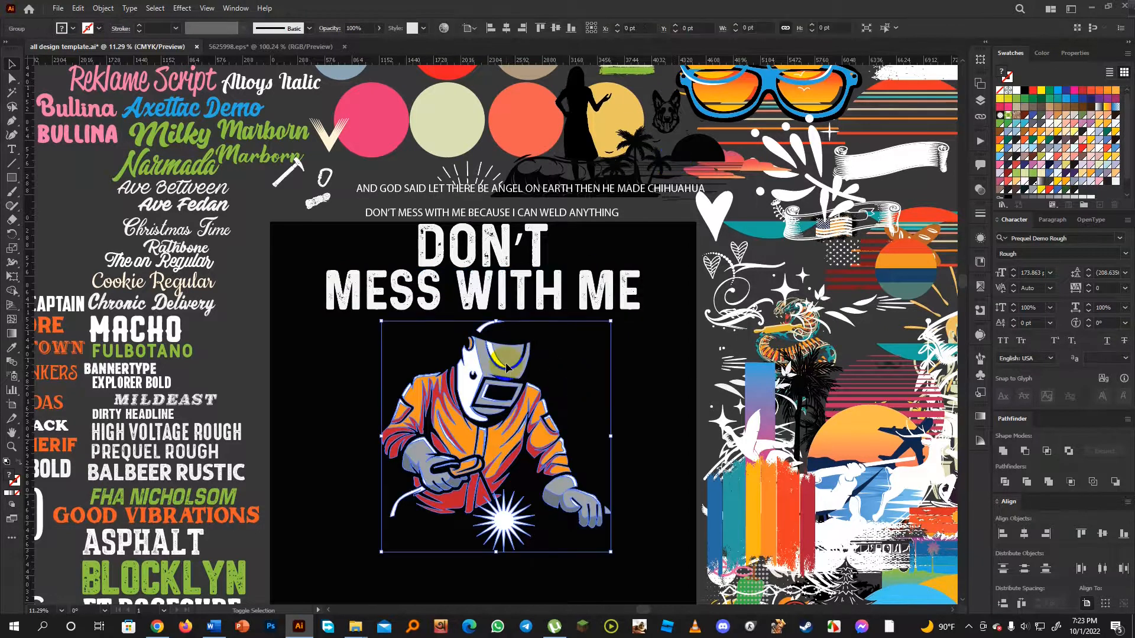
drag(505, 365, 506, 368)
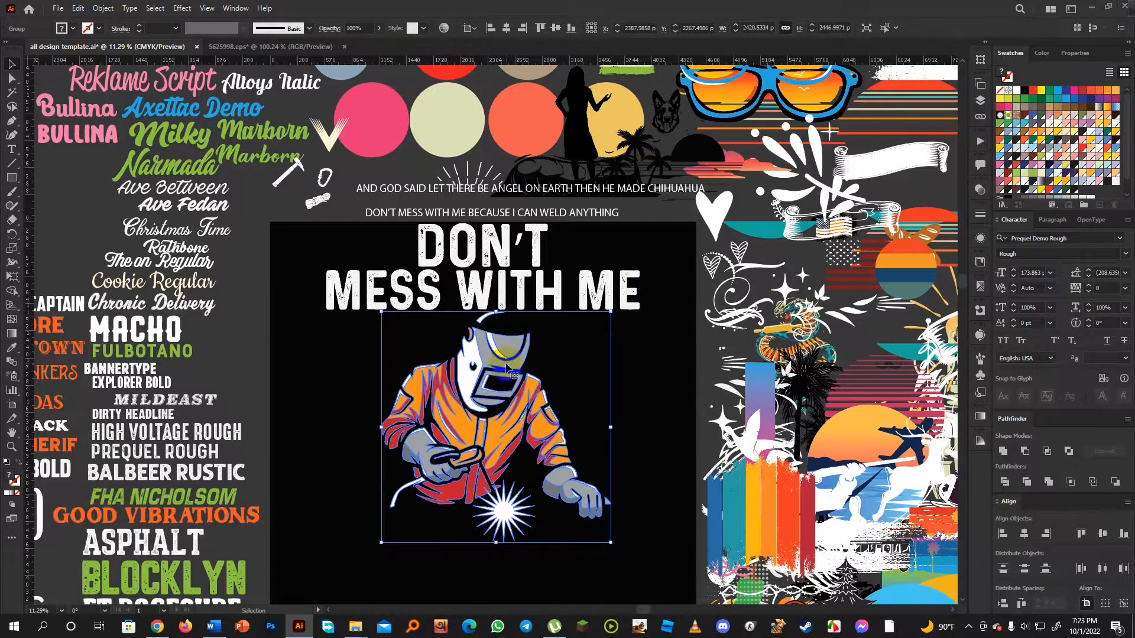
click(574, 353)
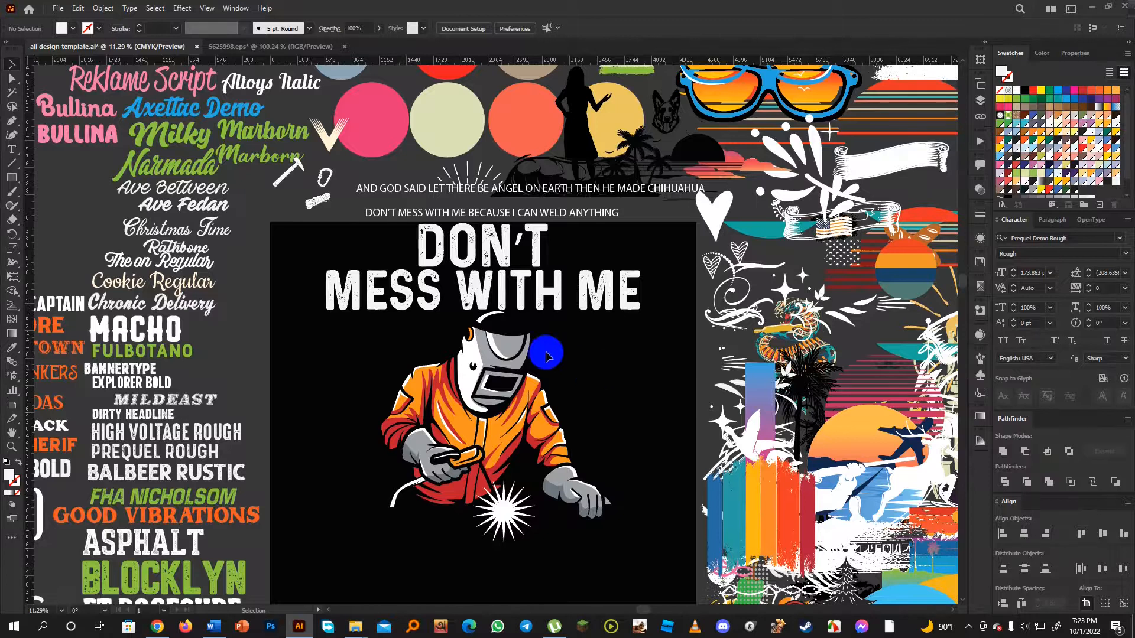
- Copy the word BECAUSE from the weld quote and paste it as separate text on the artboard below the welder
scroll(546, 355, up, 1)
scroll(535, 257, up, 1)
key(t)
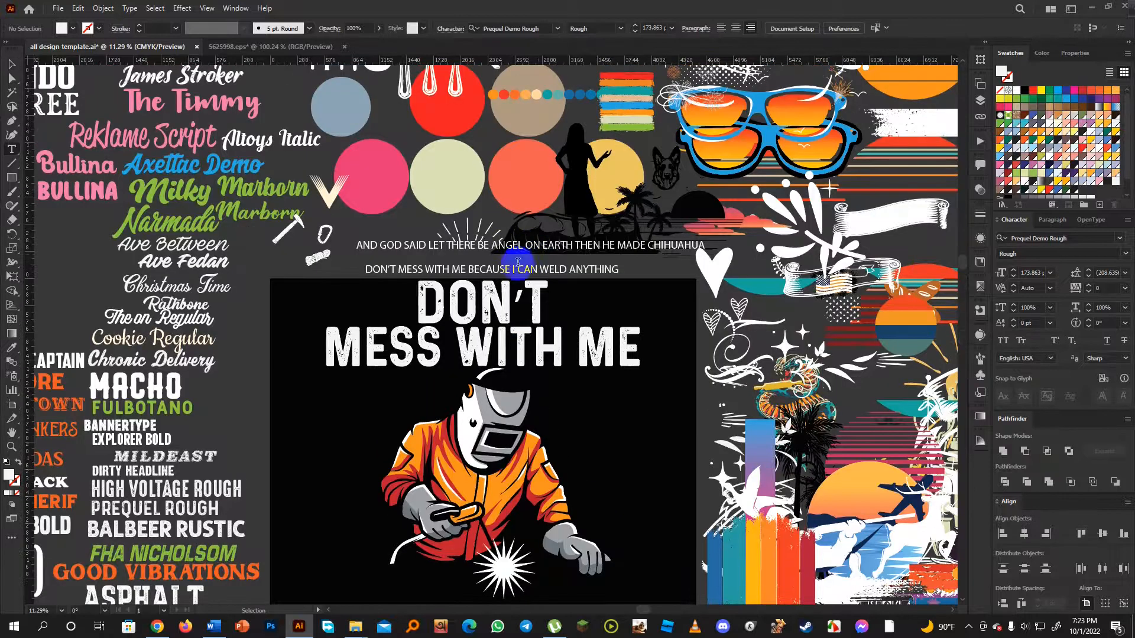
click(469, 269)
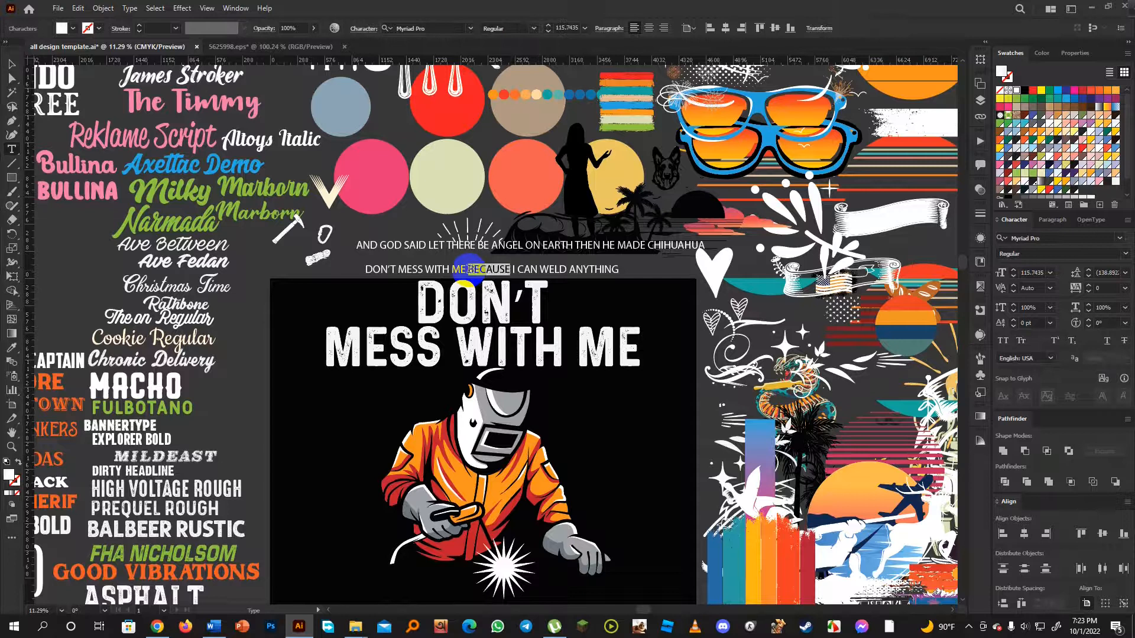
double_click(469, 269)
scroll(467, 384, down, 3)
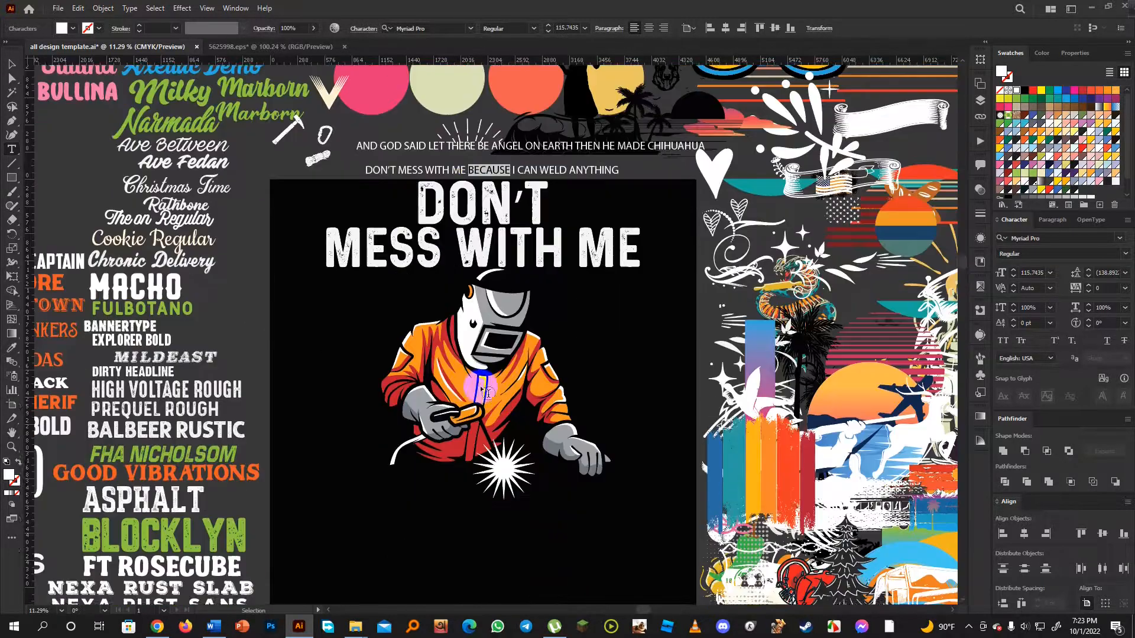
key(ctrl+c)
click(327, 464)
key(ctrl+v)
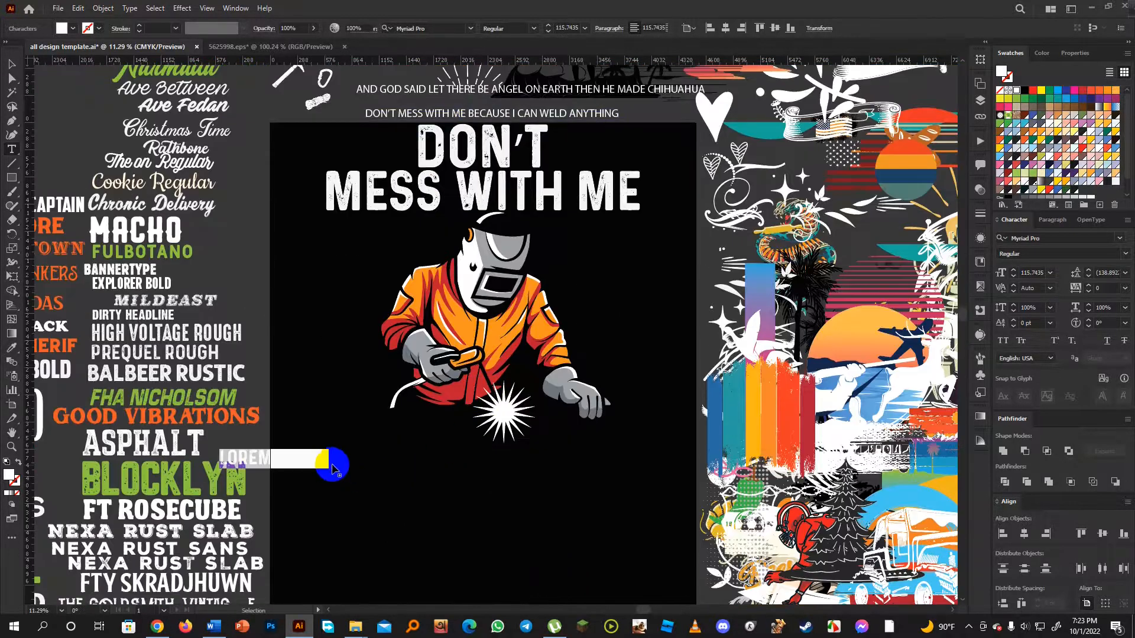
click(12, 64)
- Apply the PREQUEL ROUGH sample's text style to BECAUSE with the Eyedropper and move it beneath the welding spark
click(349, 461)
key(i)
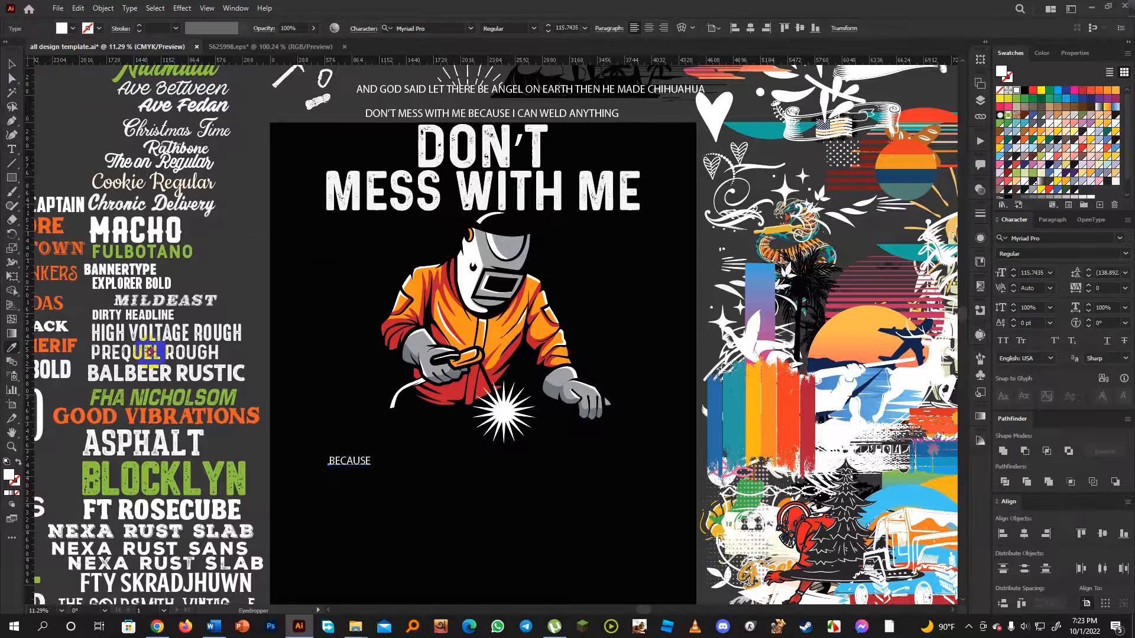
click(147, 353)
click(13, 64)
click(292, 458)
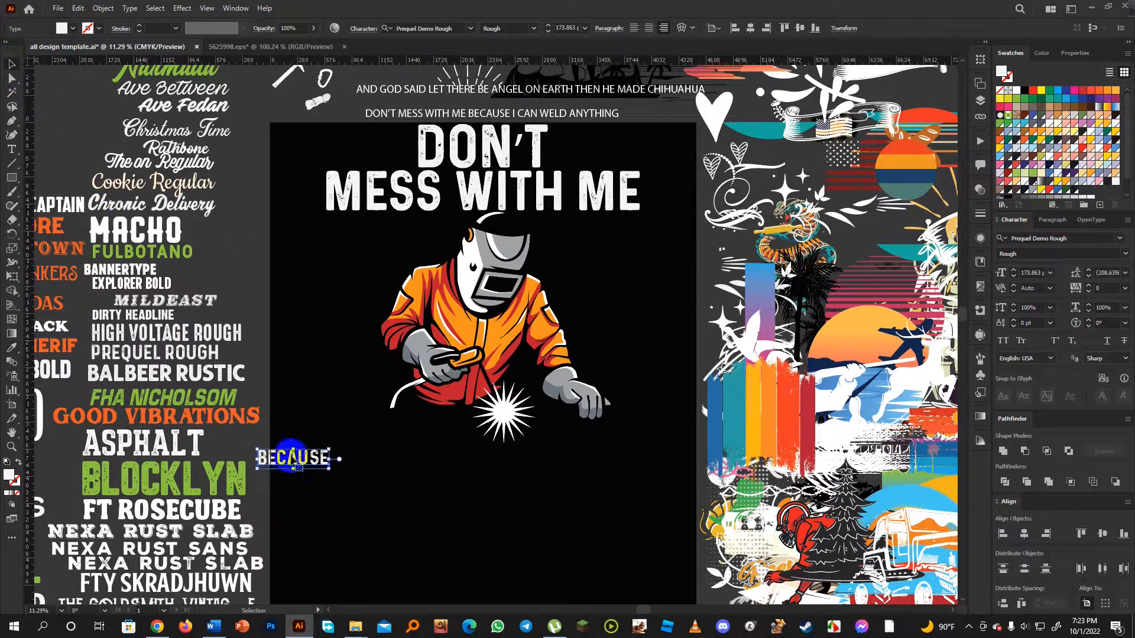
drag(294, 459, 484, 460)
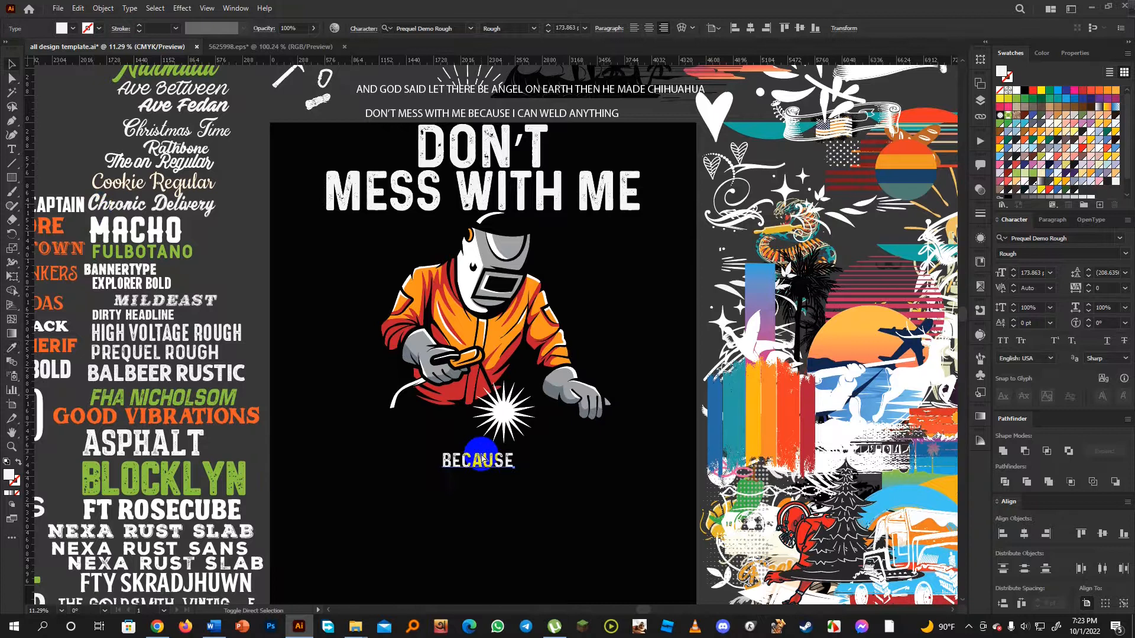
- Convert BECAUSE to outlines and enlarge it below the welding spark, centered horizontally on the artboard
key(ctrl+shift+o)
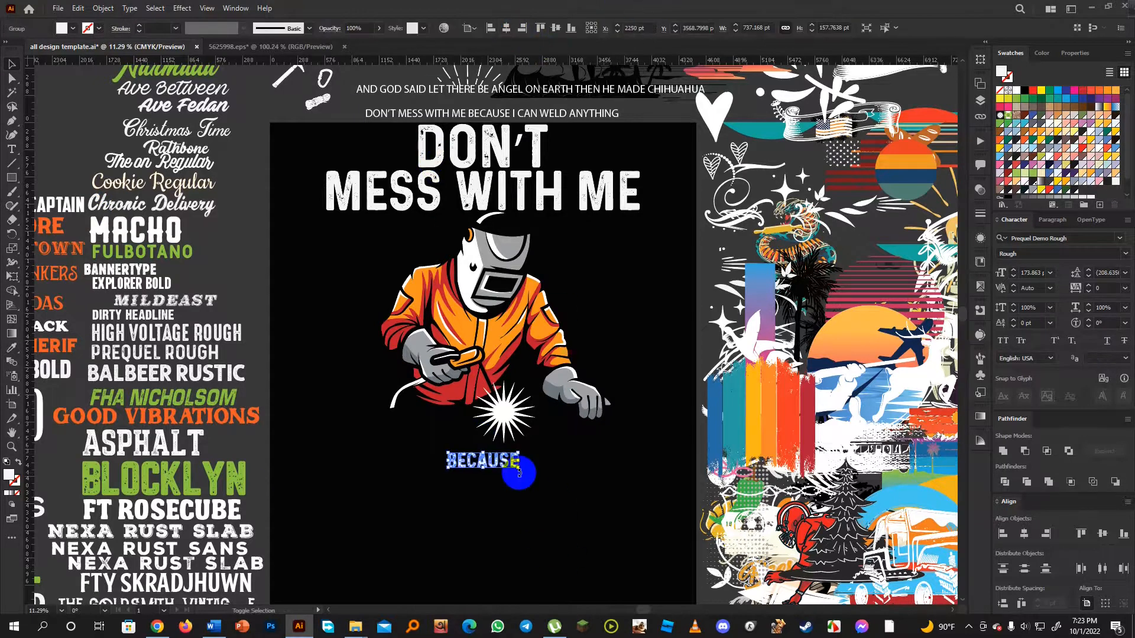
drag(520, 471, 573, 492)
click(588, 520)
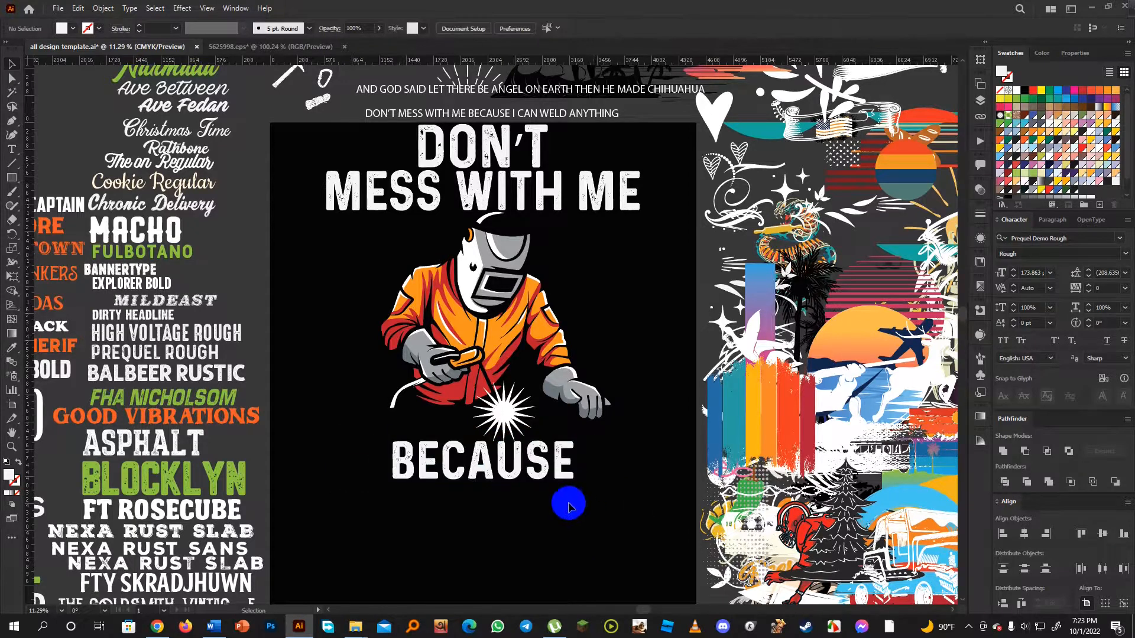
click(539, 476)
click(570, 510)
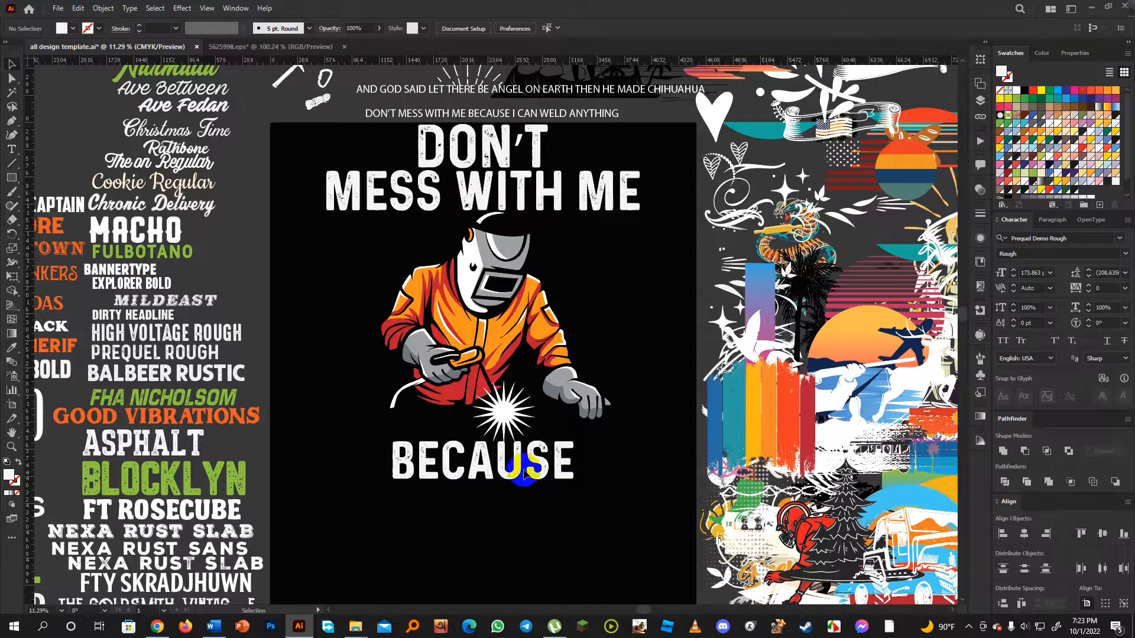
- Copy I CAN WELD from the weld quote and paste it as separate text on the artboard below BECAUSE
scroll(520, 470, up, 1)
scroll(517, 470, up, 1)
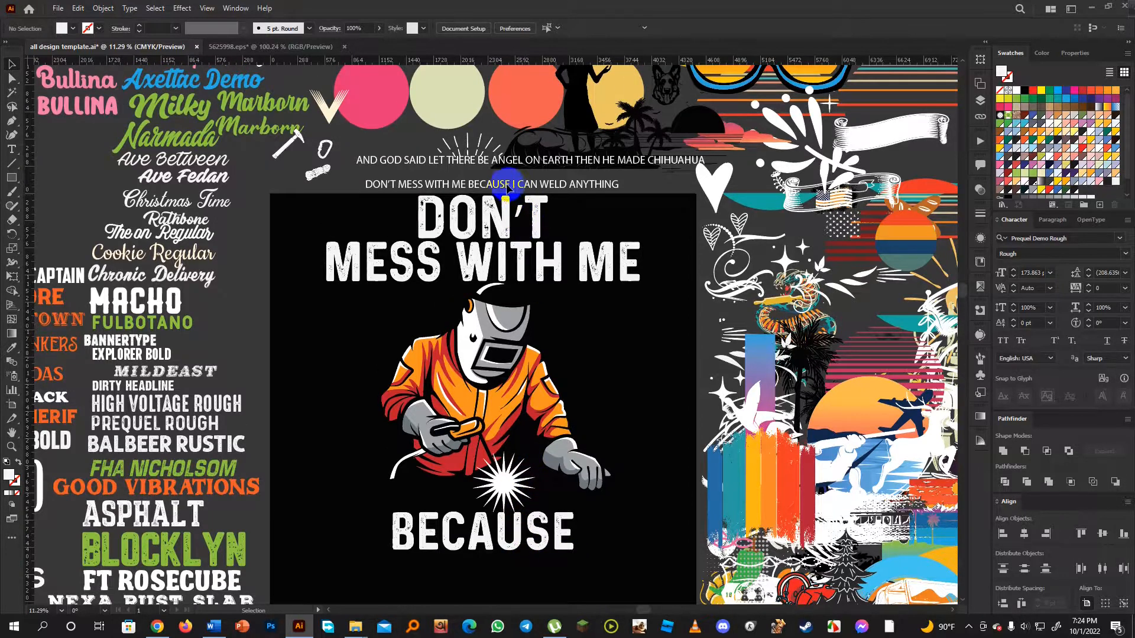
key(t)
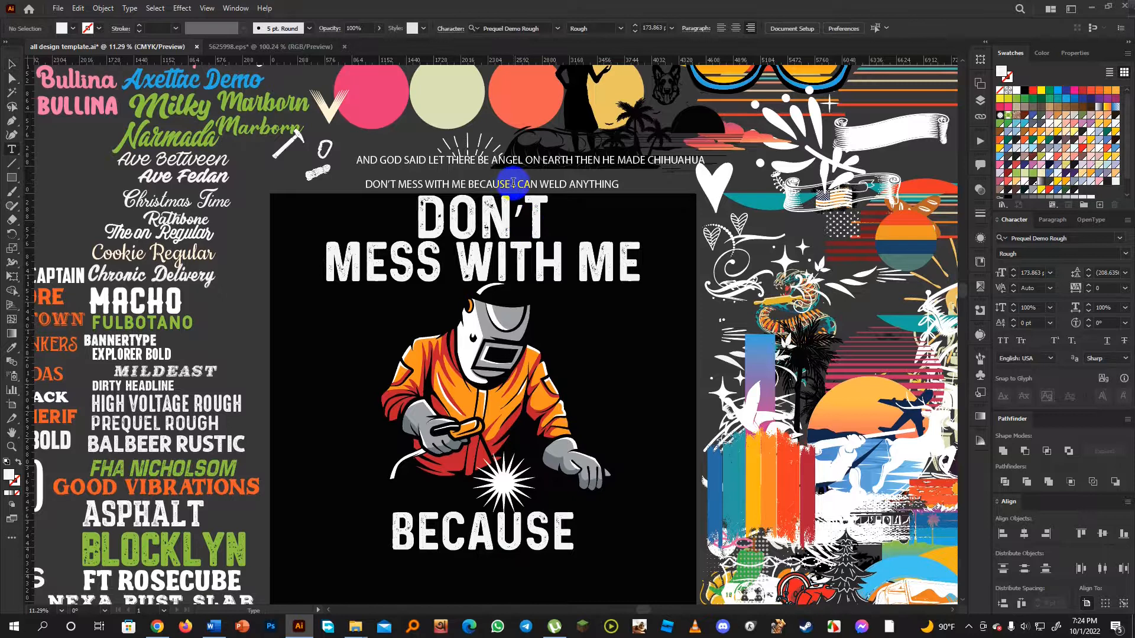
click(674, 265)
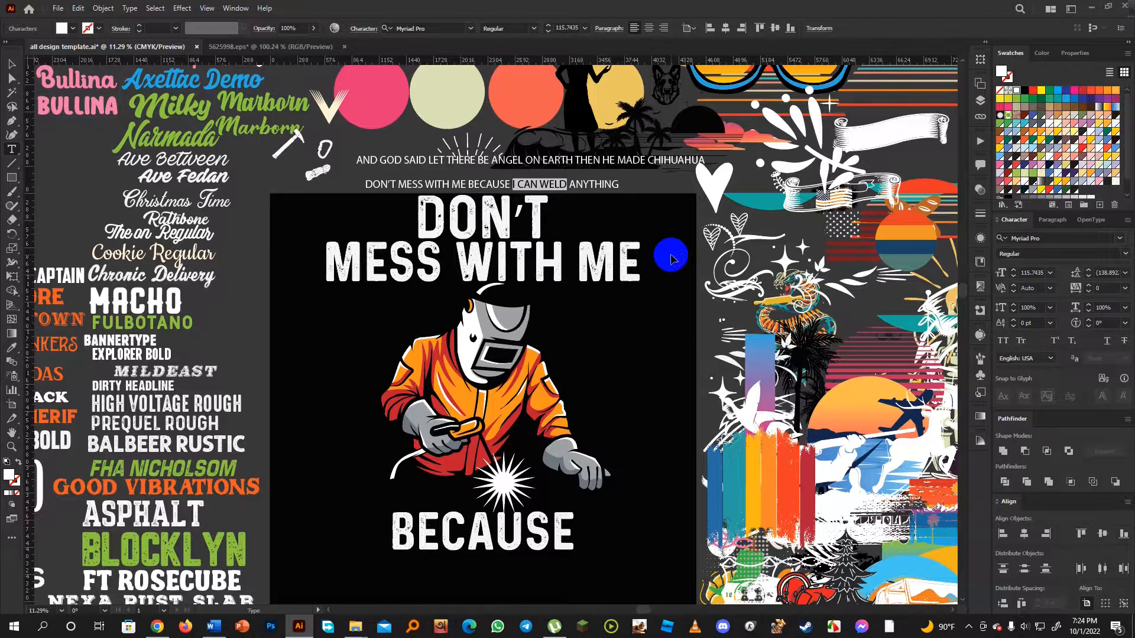
scroll(353, 449, down, 5)
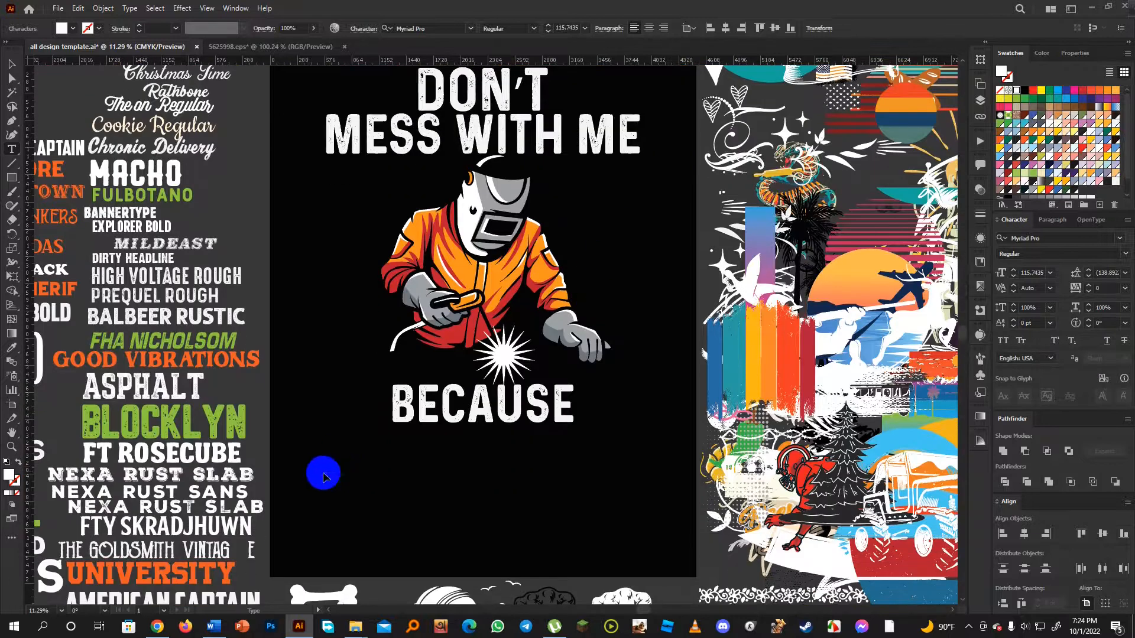
click(320, 470)
text(I CAN WELD)
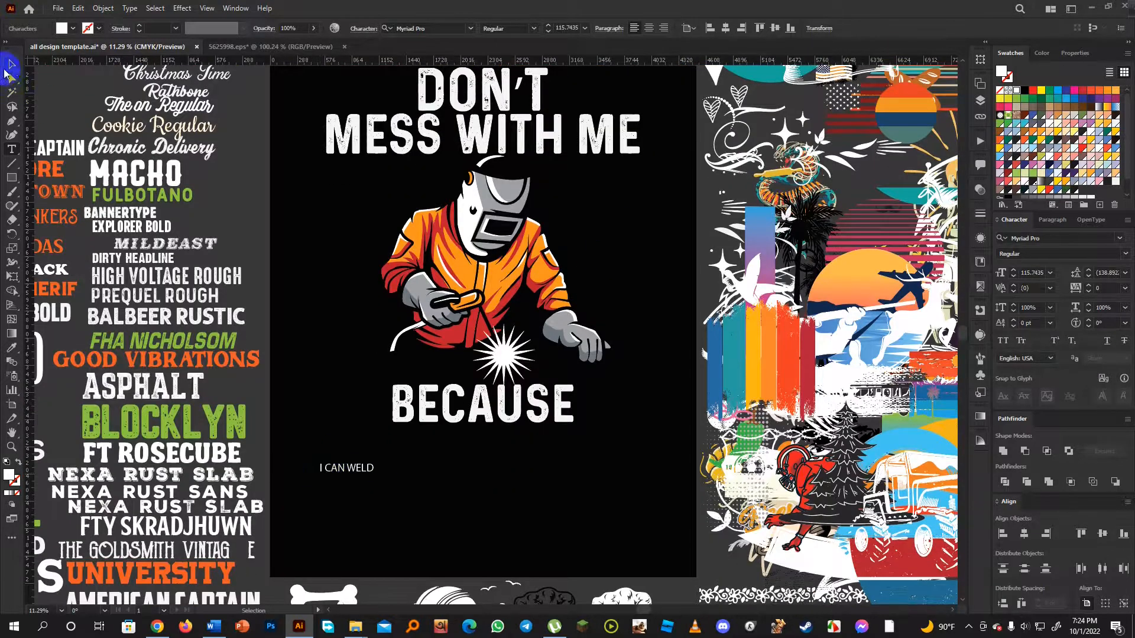
- Apply the PREQUEL ROUGH sample's text style to I CAN WELD with the Eyedropper and move it beneath BECAUSE
text(i)
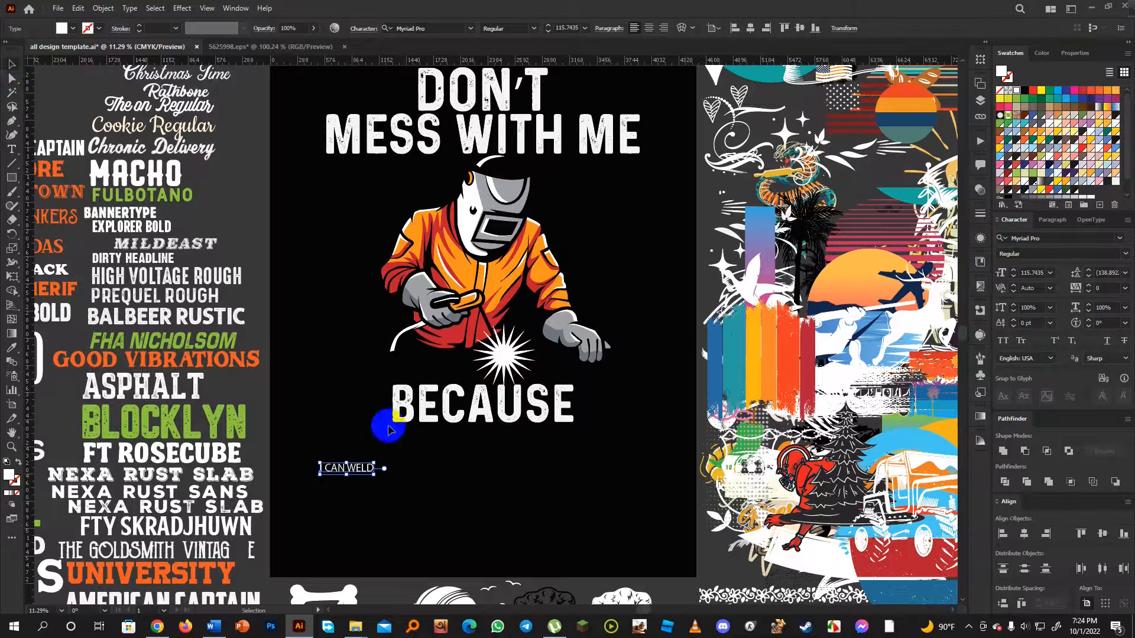
click(168, 296)
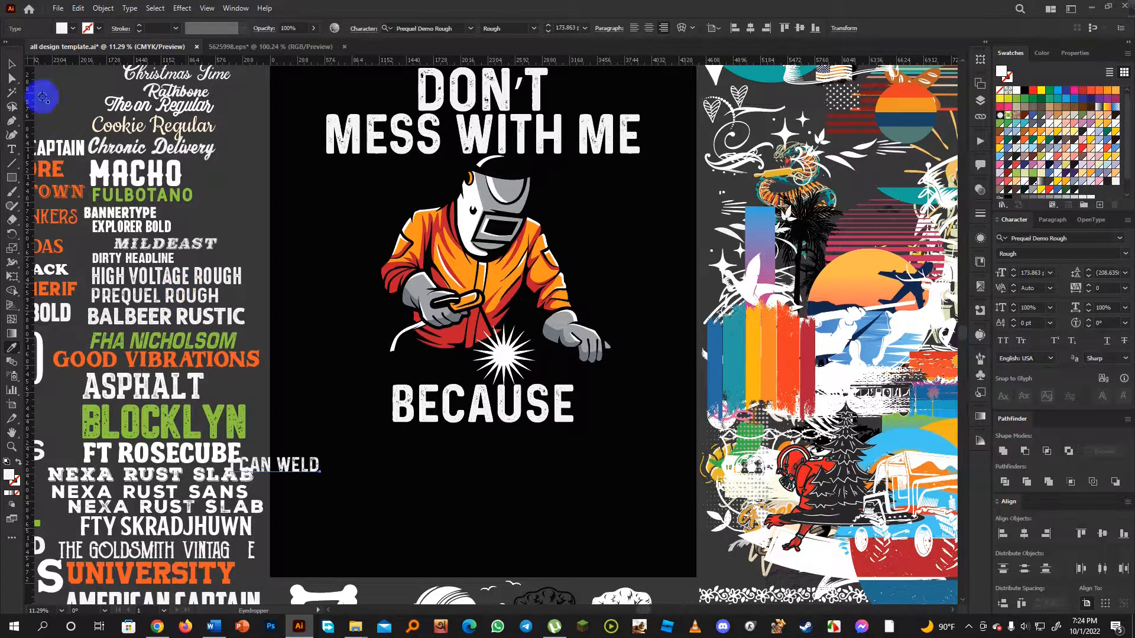
click(12, 64)
drag(327, 463, 502, 462)
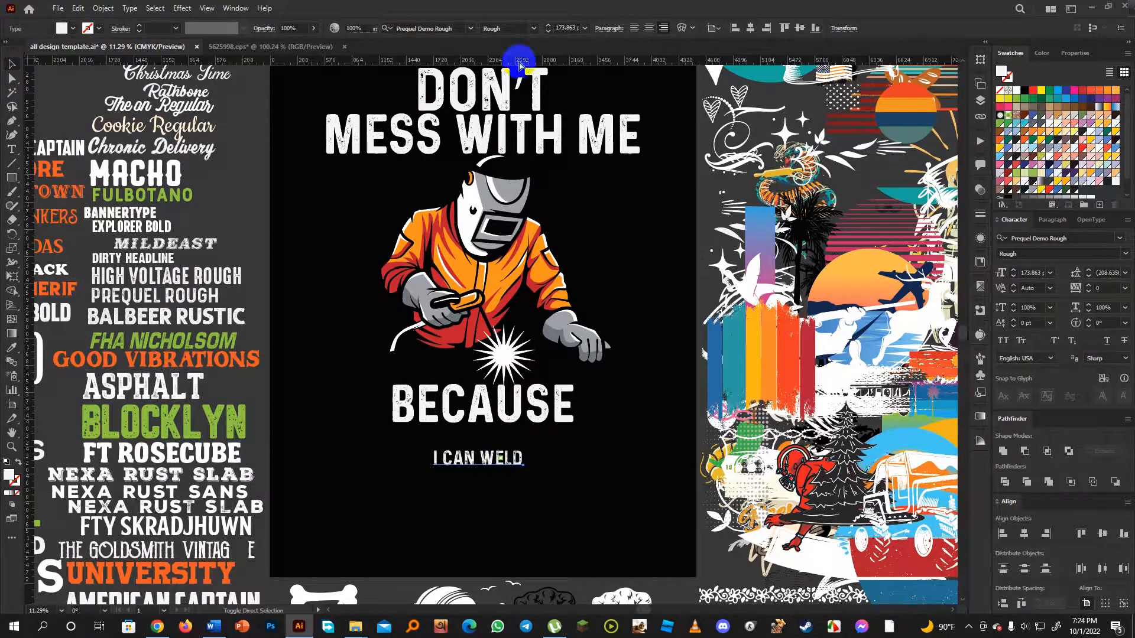
- Convert I CAN WELD to outlines and enlarge it to about 3456 px wide, centered on the artboard just below BECAUSE
key(ctrl+shift+o)
click(506, 28)
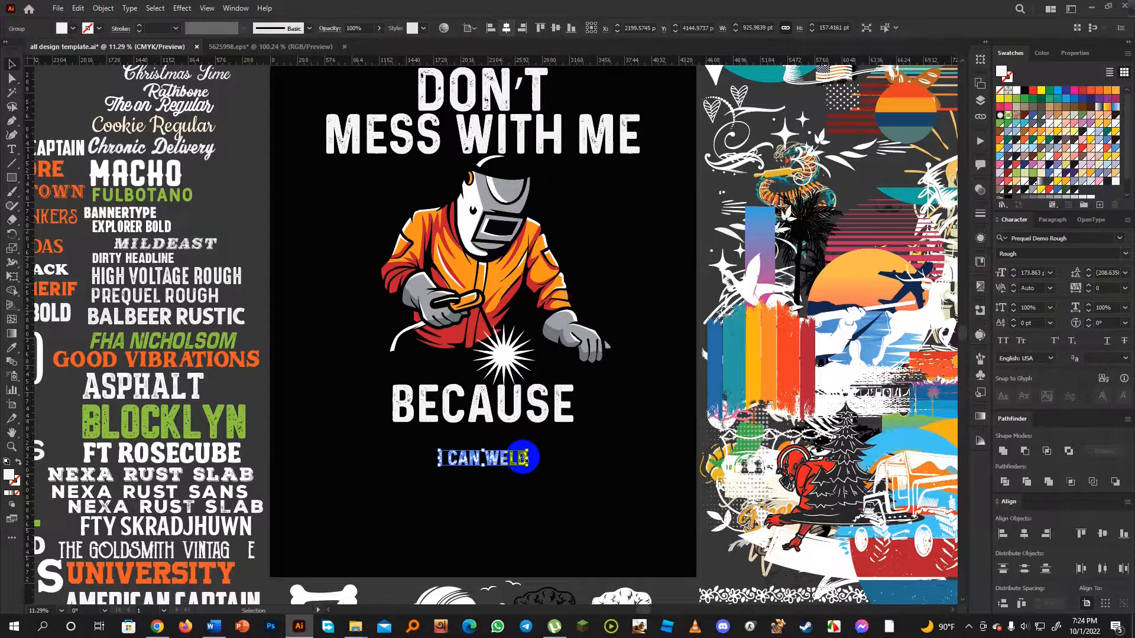
drag(531, 464, 648, 500)
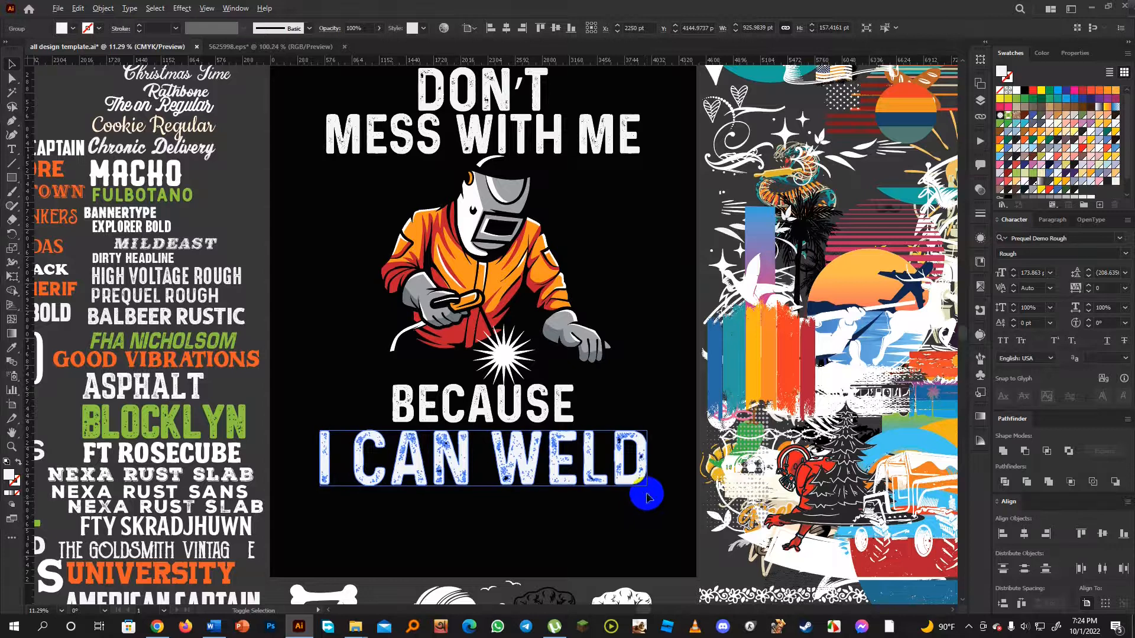
key(Up)
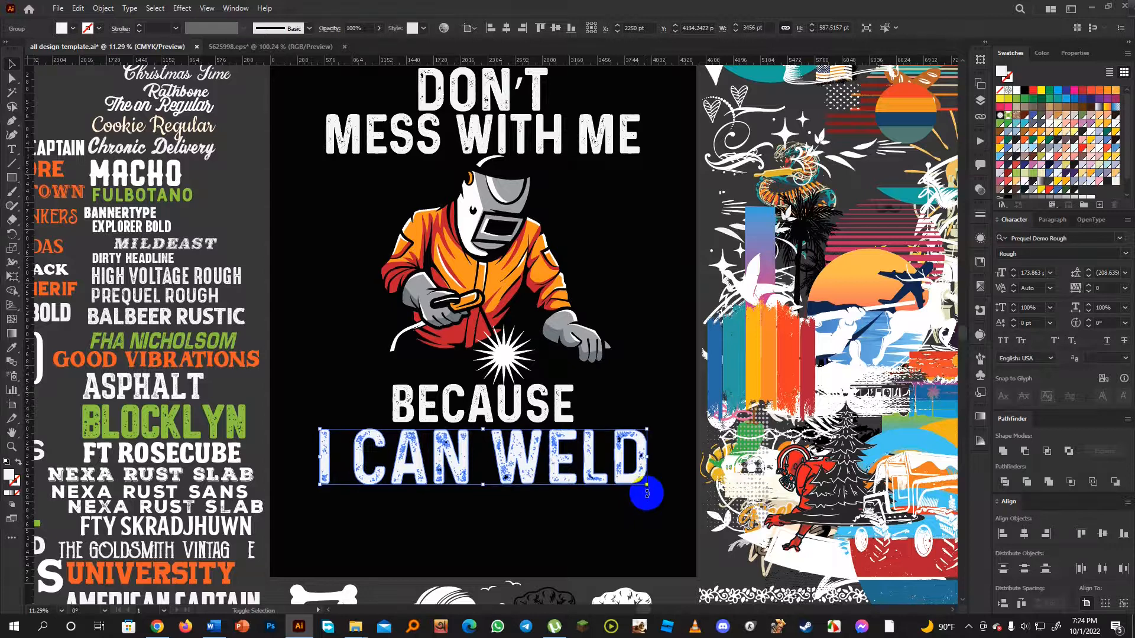
key(Up)
key(Up)
key(Up)
key(Up)
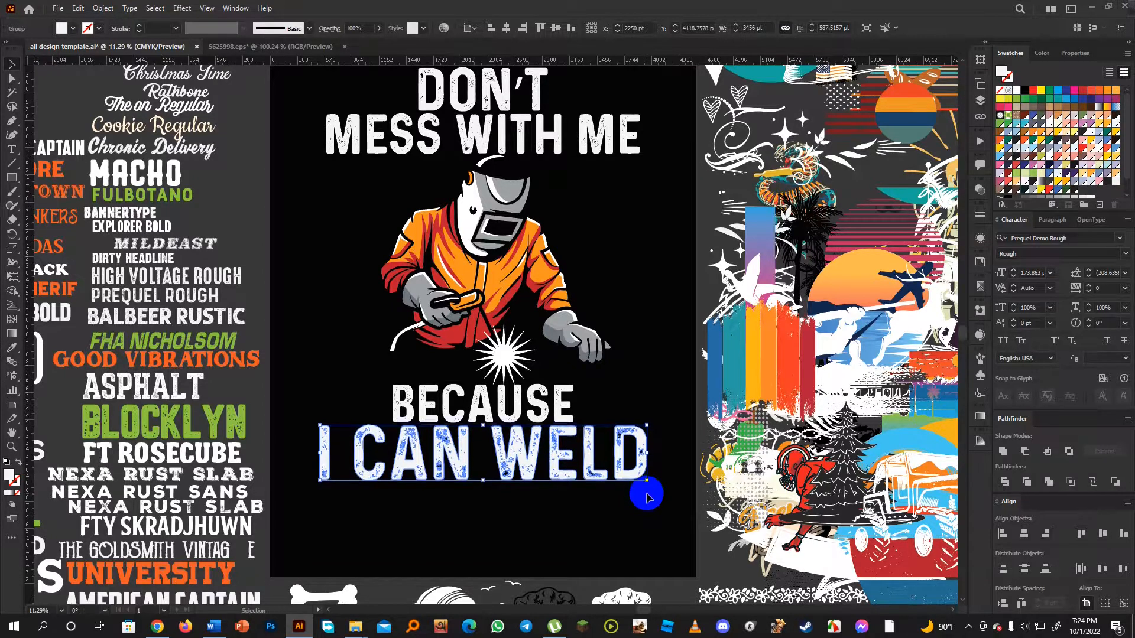
click(664, 400)
- Copy the word ANYTHING from the weld quote and paste it as separate text below I CAN WELD
scroll(664, 397, up, 3)
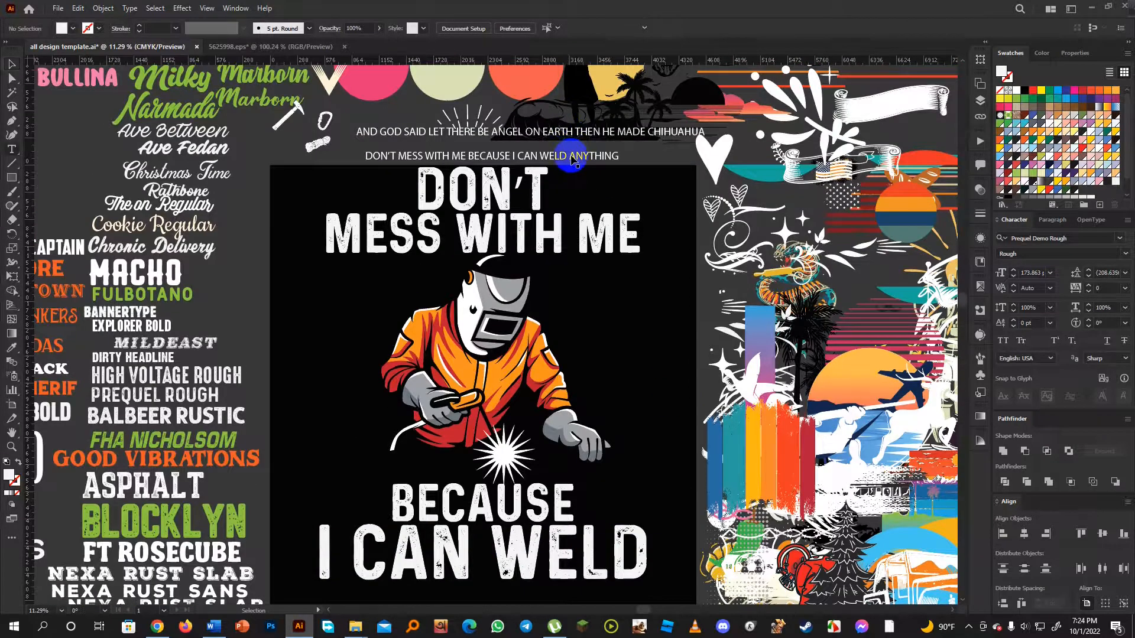
key(t)
double_click(571, 154)
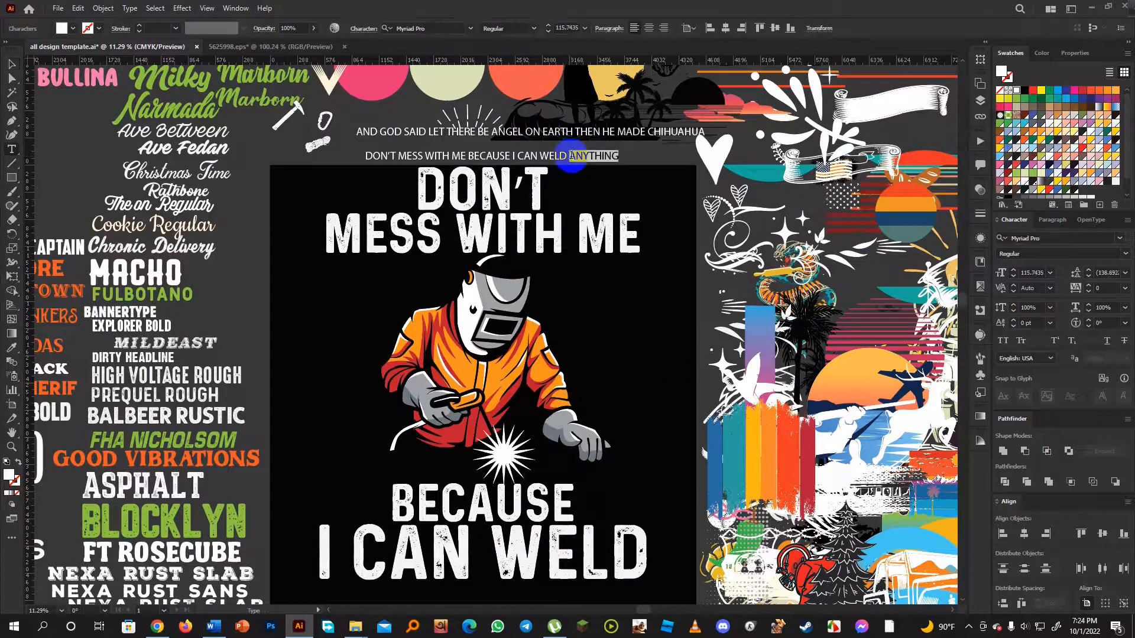
scroll(535, 351, down, 4)
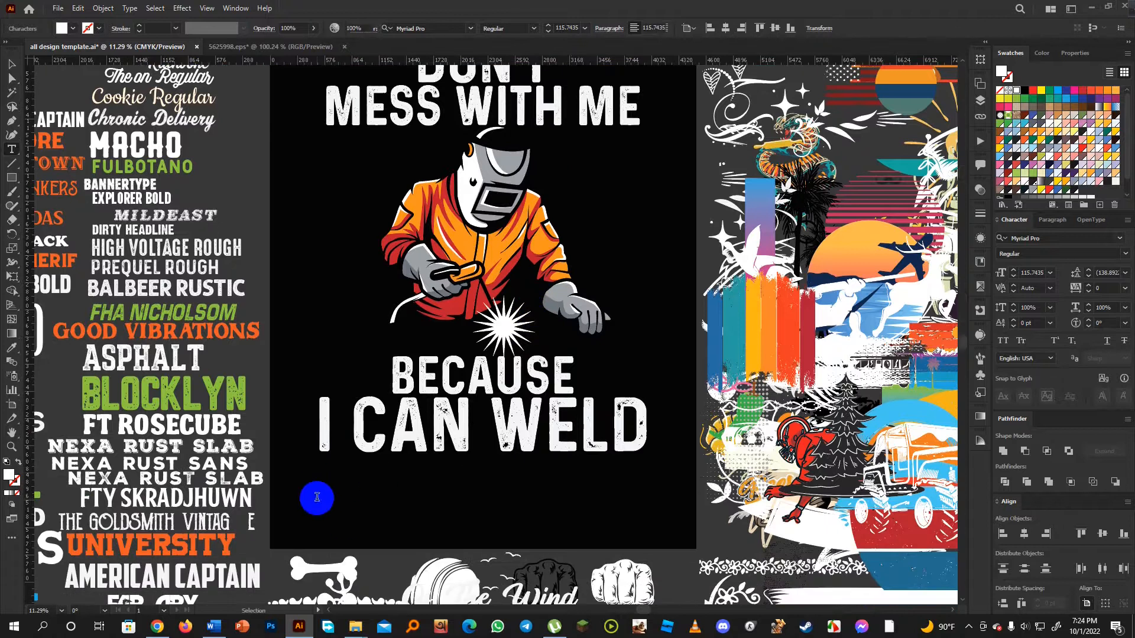
click(317, 498)
key(ctrl+v)
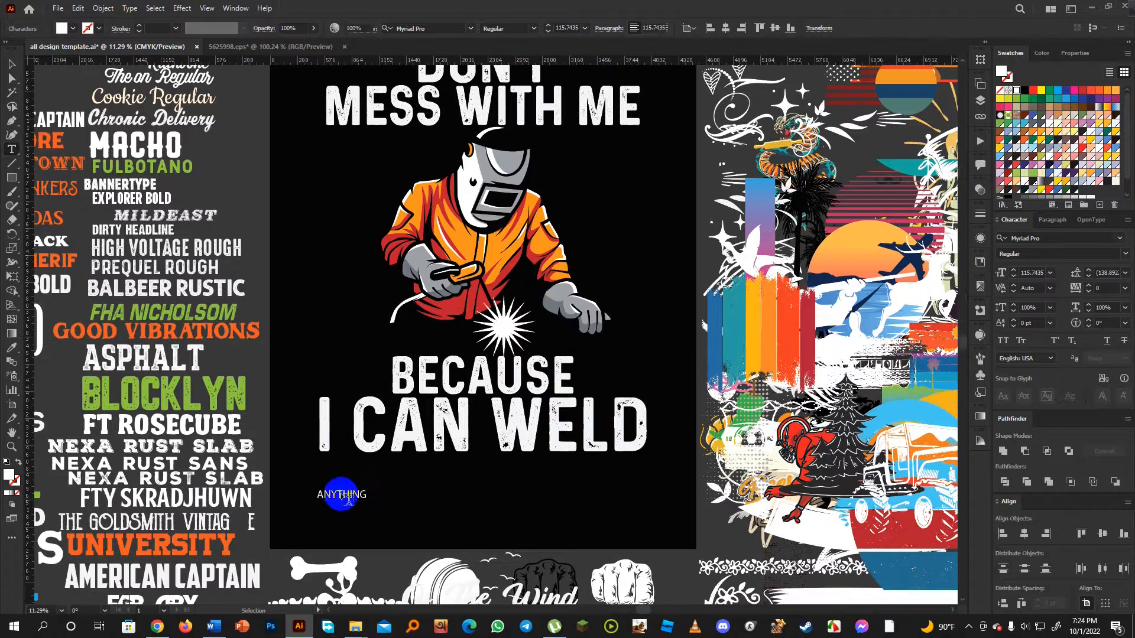
- Apply the PREQUEL ROUGH sample's text style to ANYTHING with the Eyedropper
click(21, 64)
key(i)
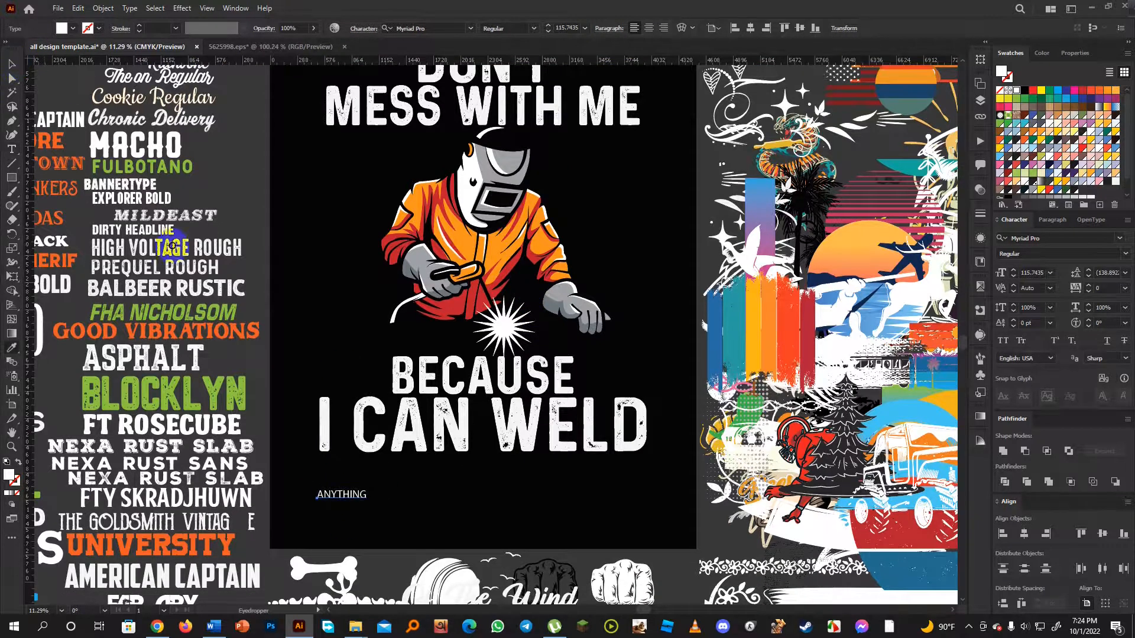
click(152, 269)
click(12, 64)
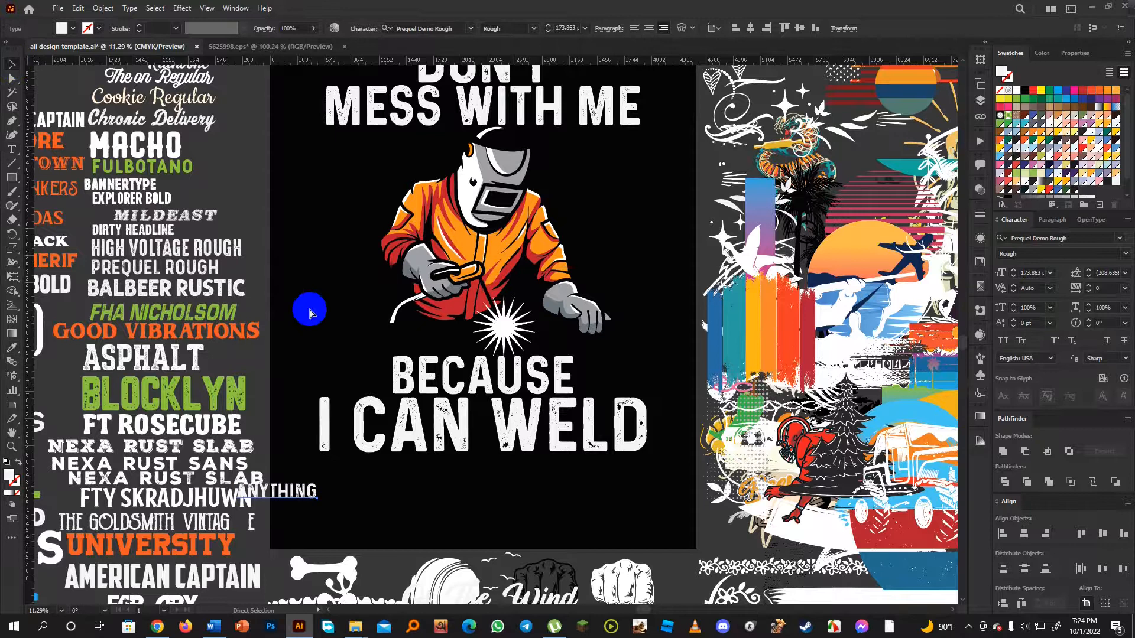
- Convert ANYTHING to outlines and enlarge it to about 2142 px wide, centered on the artboard just below I CAN WELD
key(ctrl+shift+o)
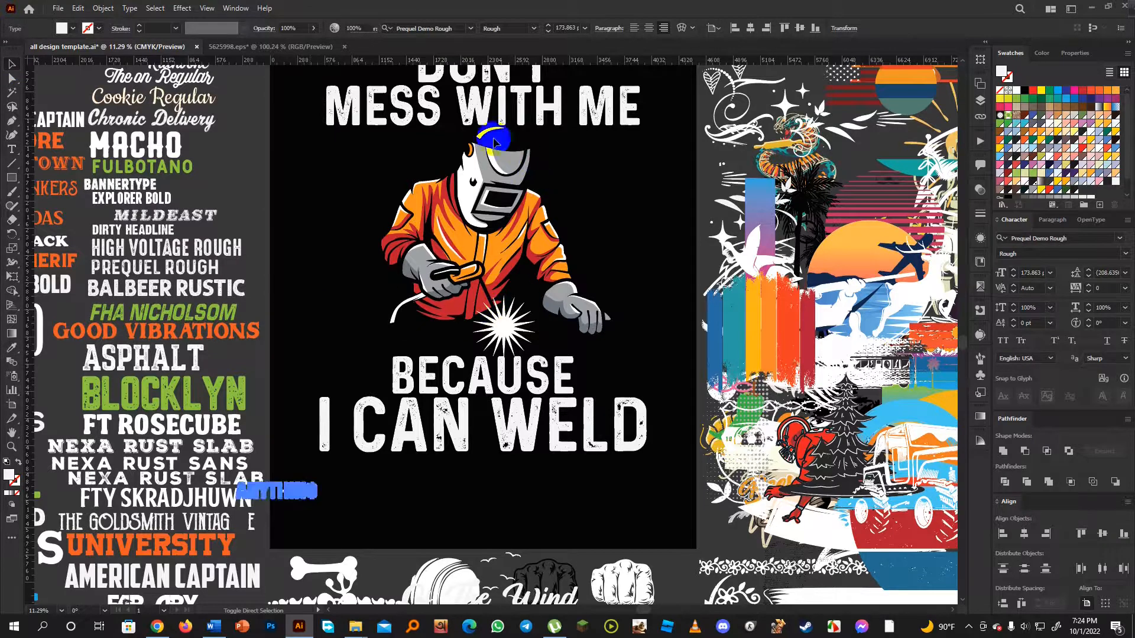
click(507, 28)
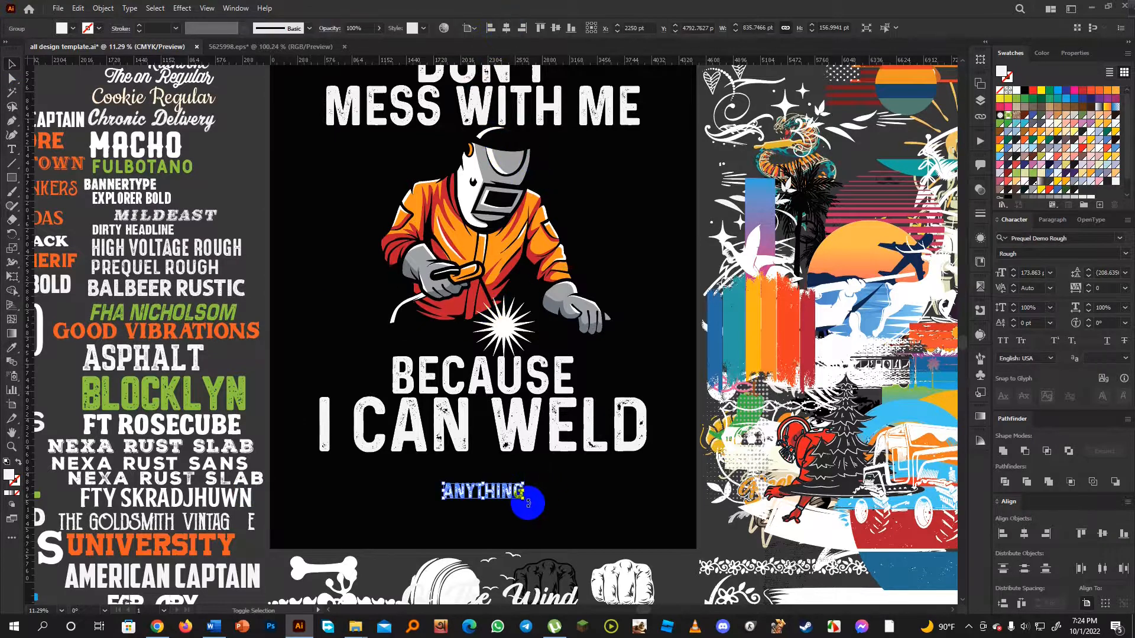
drag(523, 499, 592, 502)
key(Up)
key(Up)
key(Up)
key(Up)
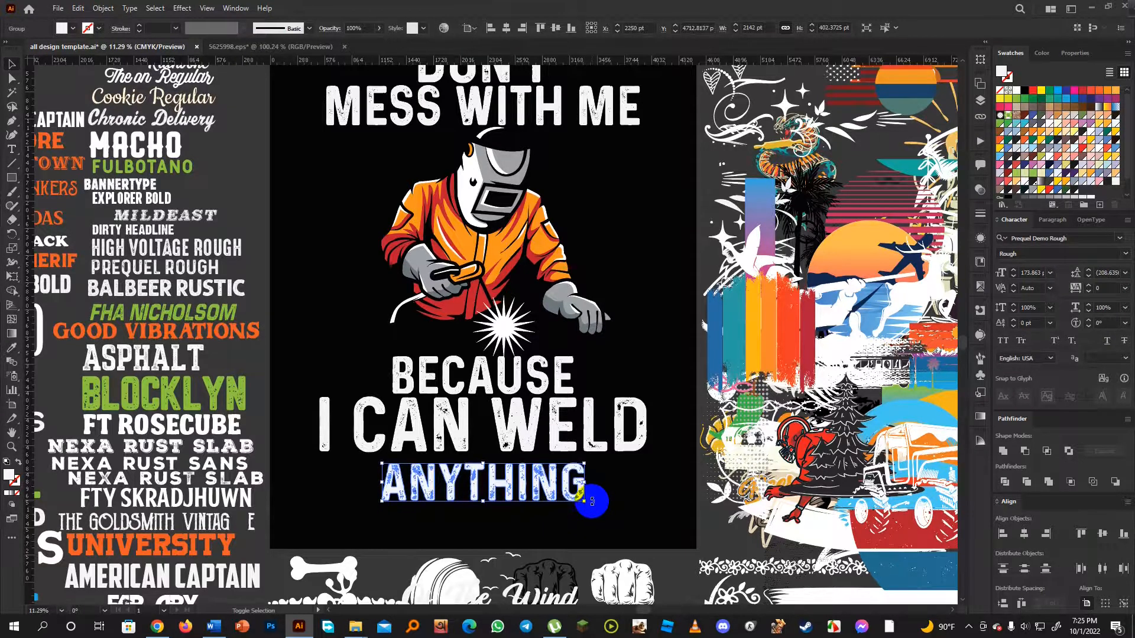
key(Up)
key(Up)
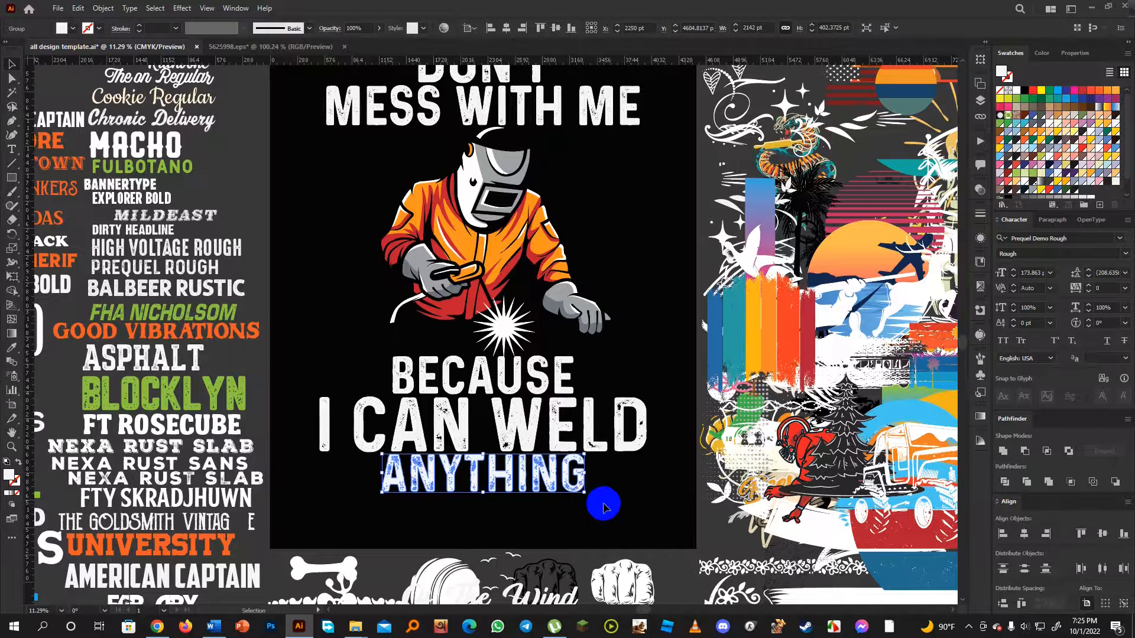
click(641, 500)
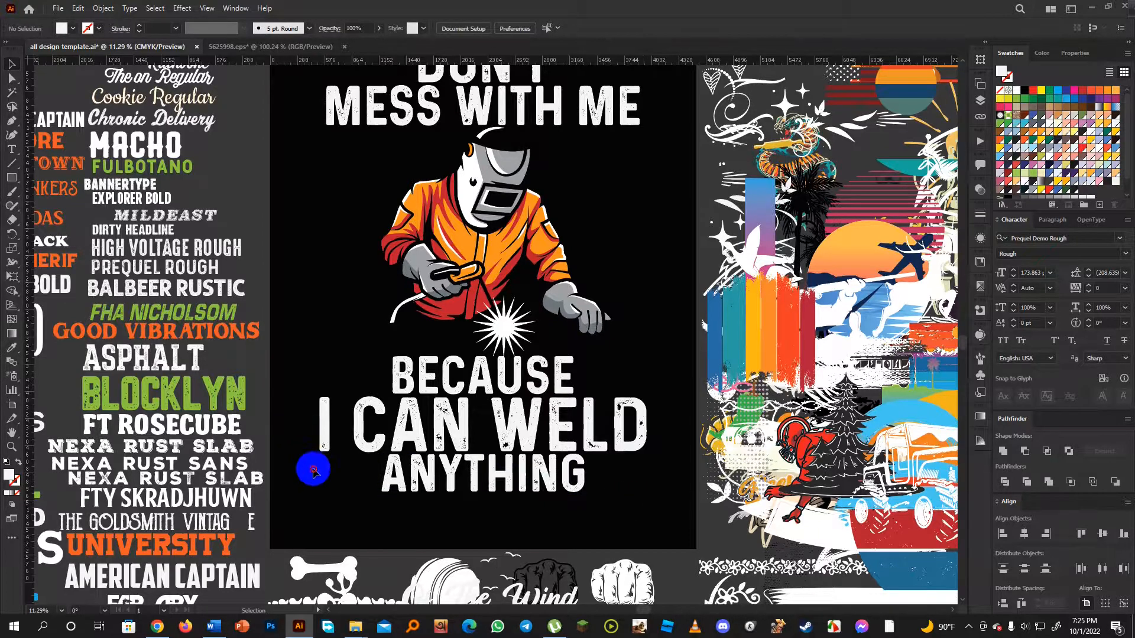
drag(311, 464, 451, 506)
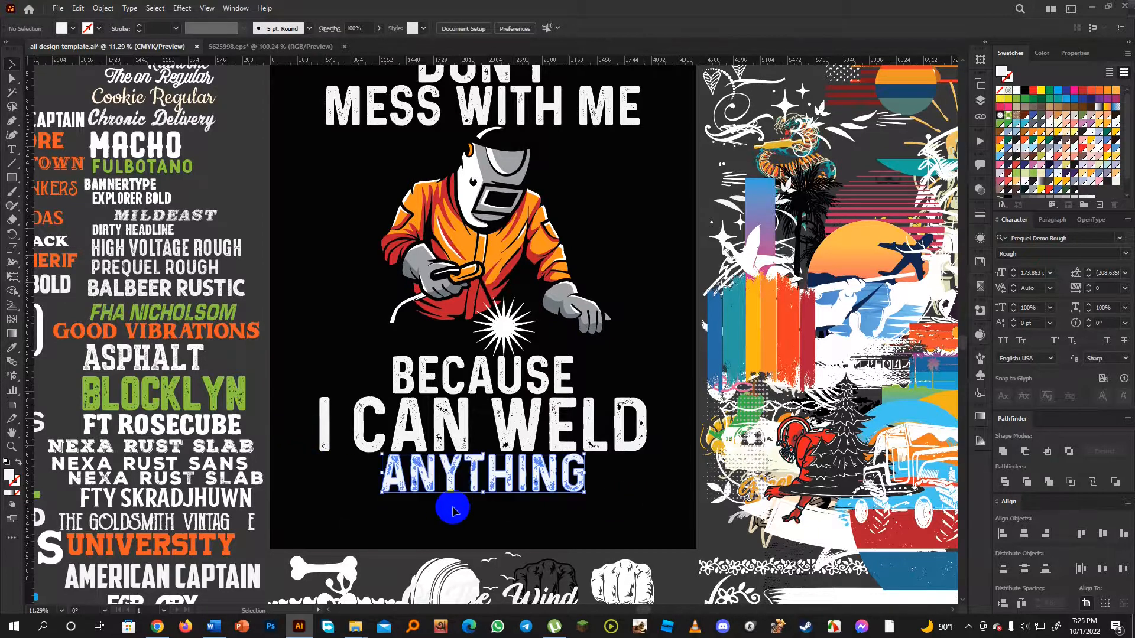
click(614, 509)
drag(293, 416, 477, 497)
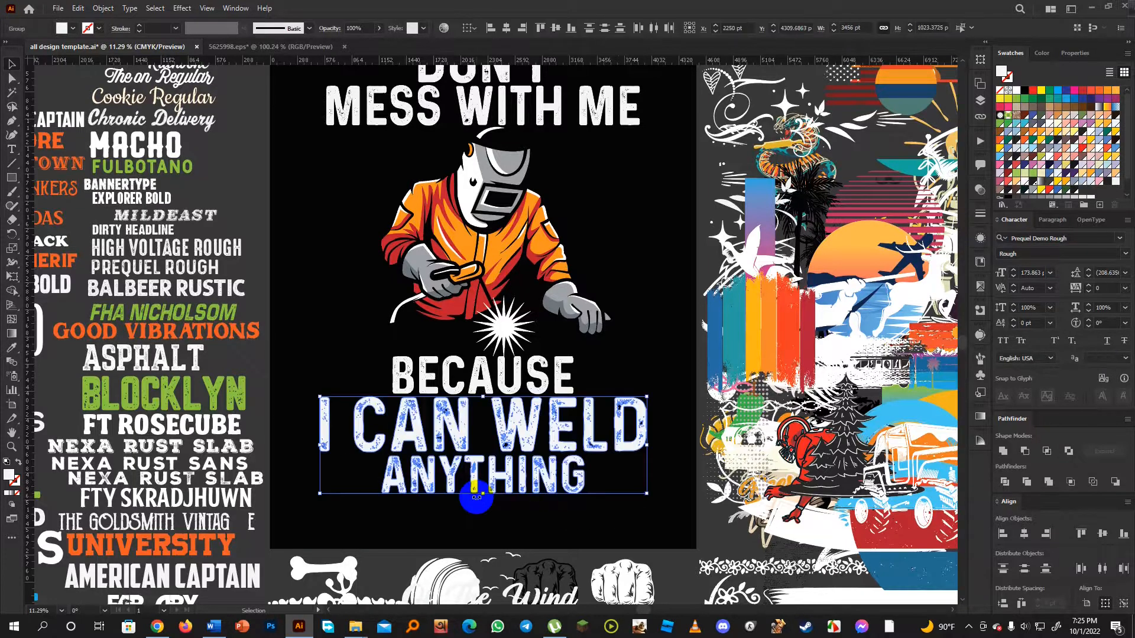
click(613, 513)
- Enlarge the welder and all its lettering together from the center to about 3863 px wide, nearly filling the artboard
scroll(326, 106, up, 2)
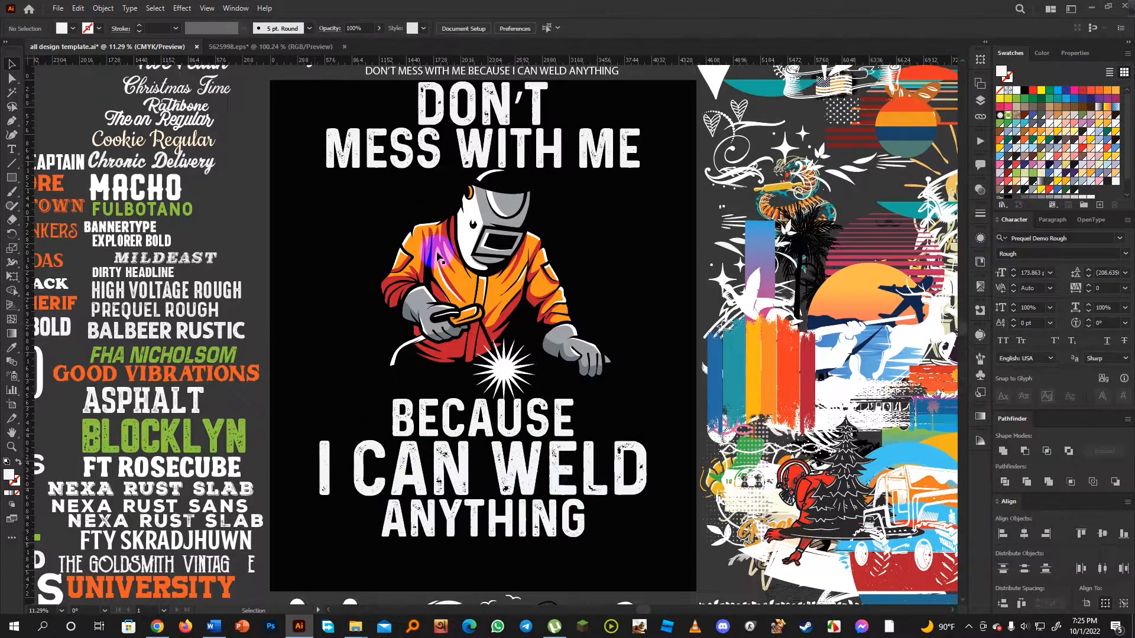
drag(320, 113, 640, 568)
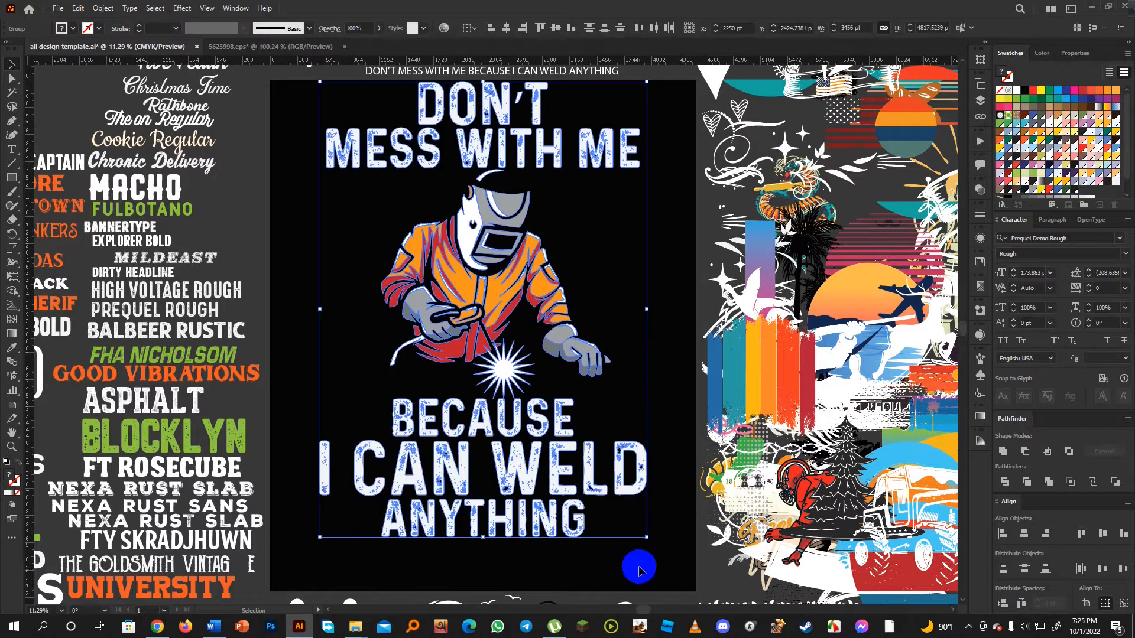
scroll(572, 542, down, 2)
drag(483, 512, 570, 418)
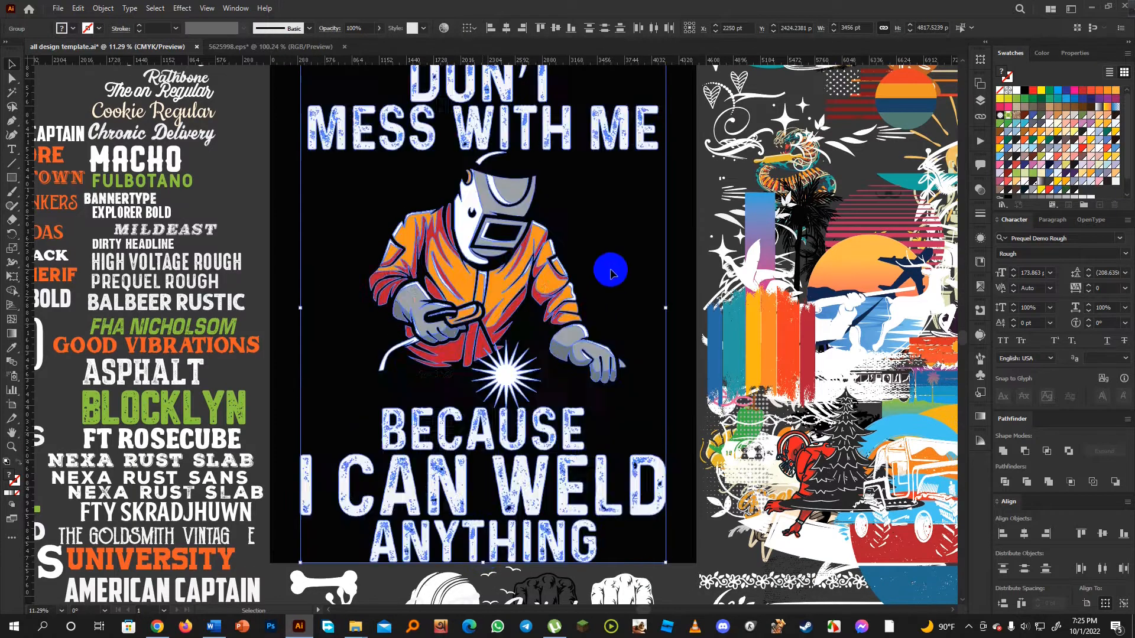
click(612, 269)
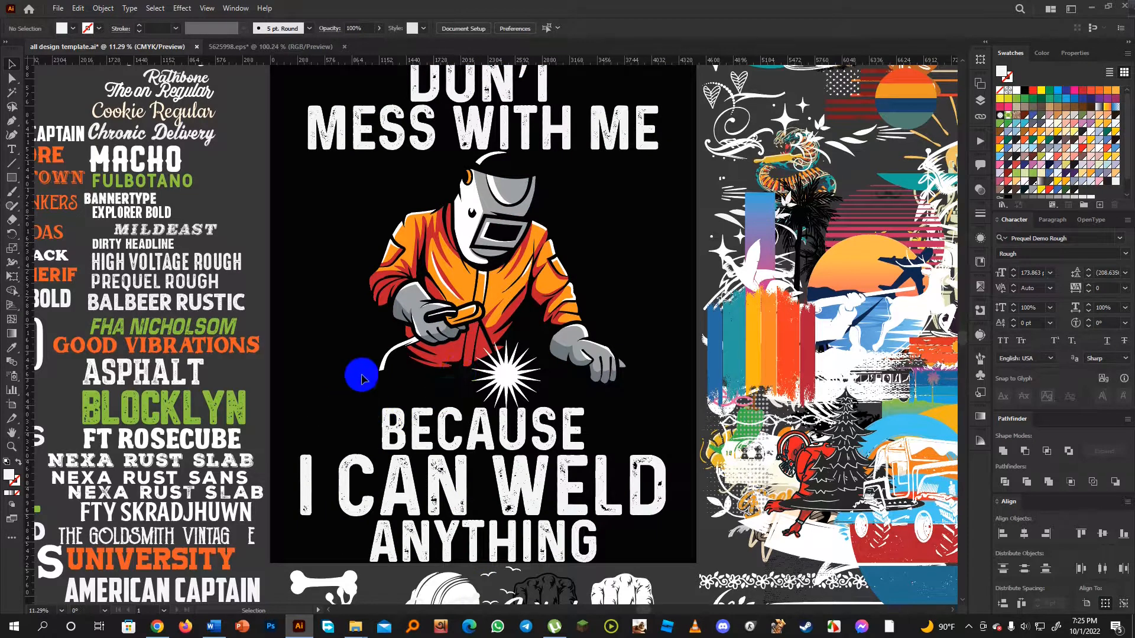
- Move BECAUSE, I CAN WELD and ANYTHING up together so BECAUSE overlaps the welding spark
drag(293, 425, 628, 534)
drag(483, 440, 484, 401)
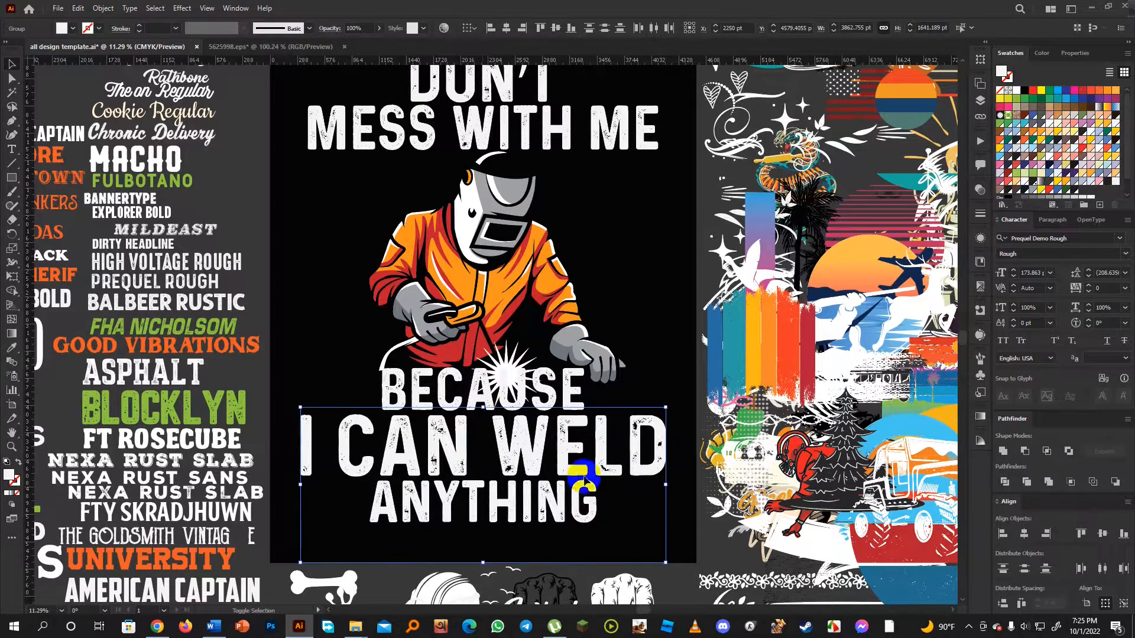
click(642, 298)
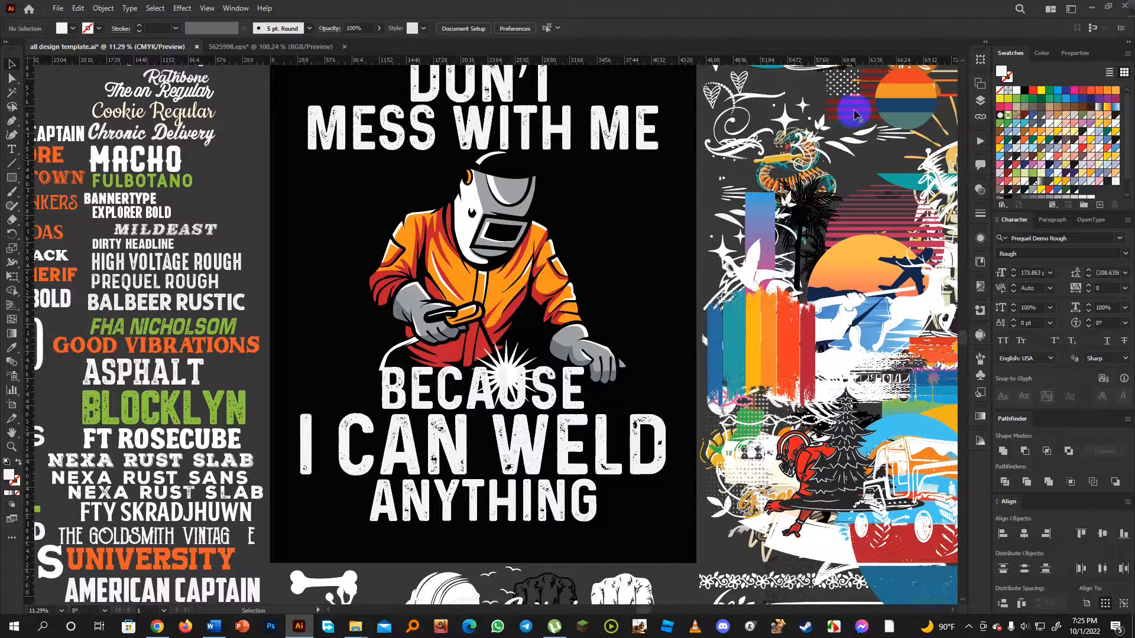
- Duplicate the distressed American flag from the graphics beside the artboard onto the welder and fill the copy white
click(830, 117)
drag(831, 116, 575, 273)
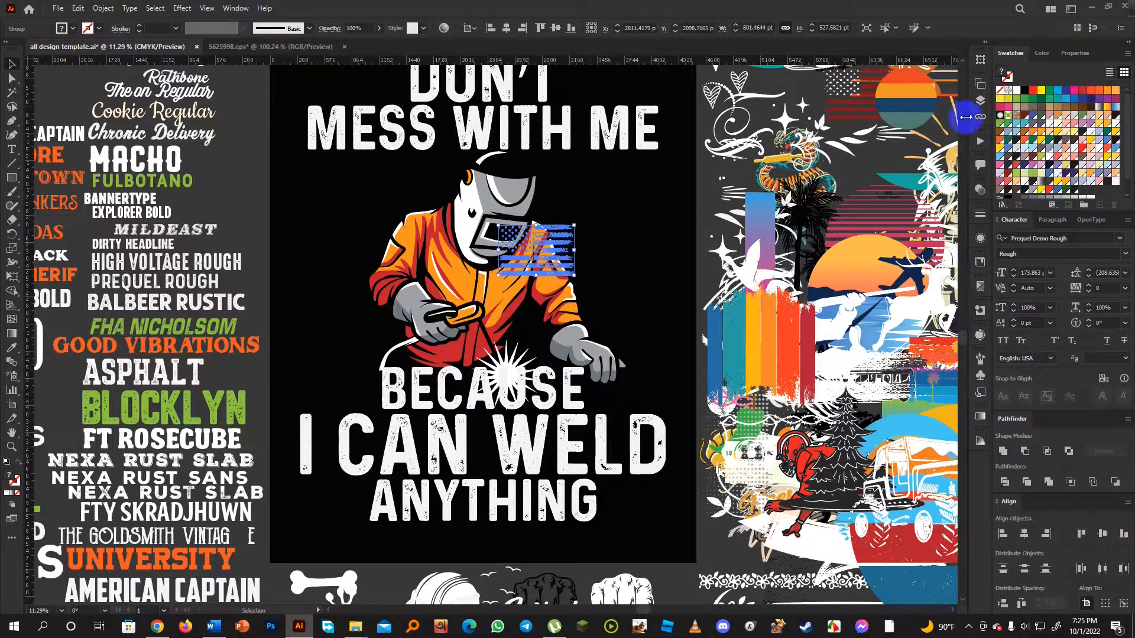
click(1016, 91)
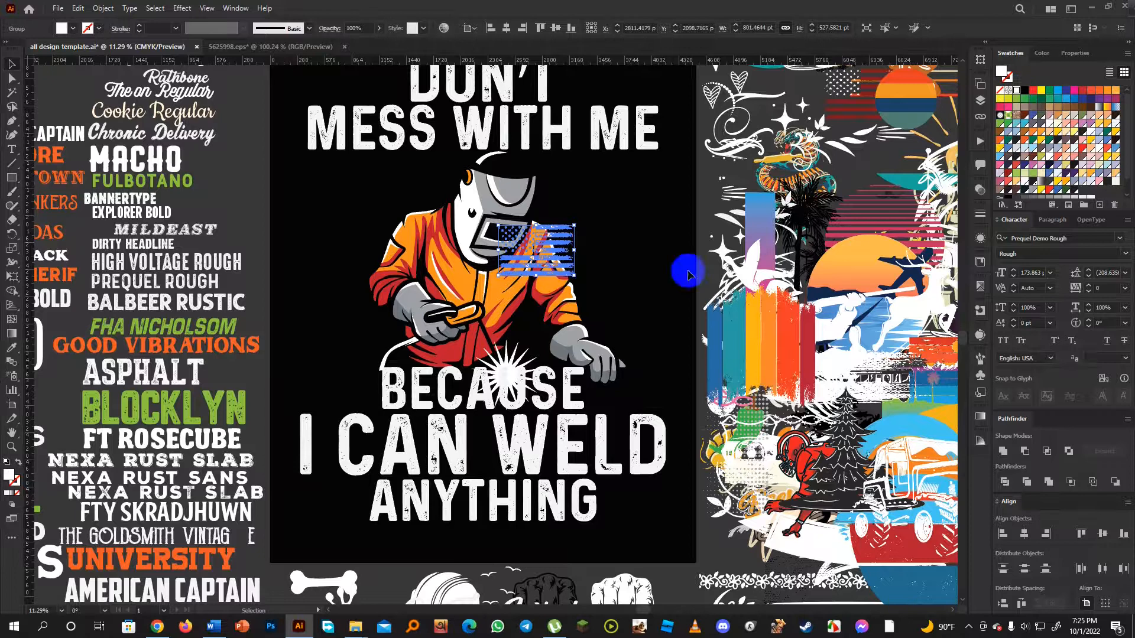
- Center the white flag horizontally on the artboard and enlarge it to span the welder from MESS WITH ME down to BECAUSE
click(506, 28)
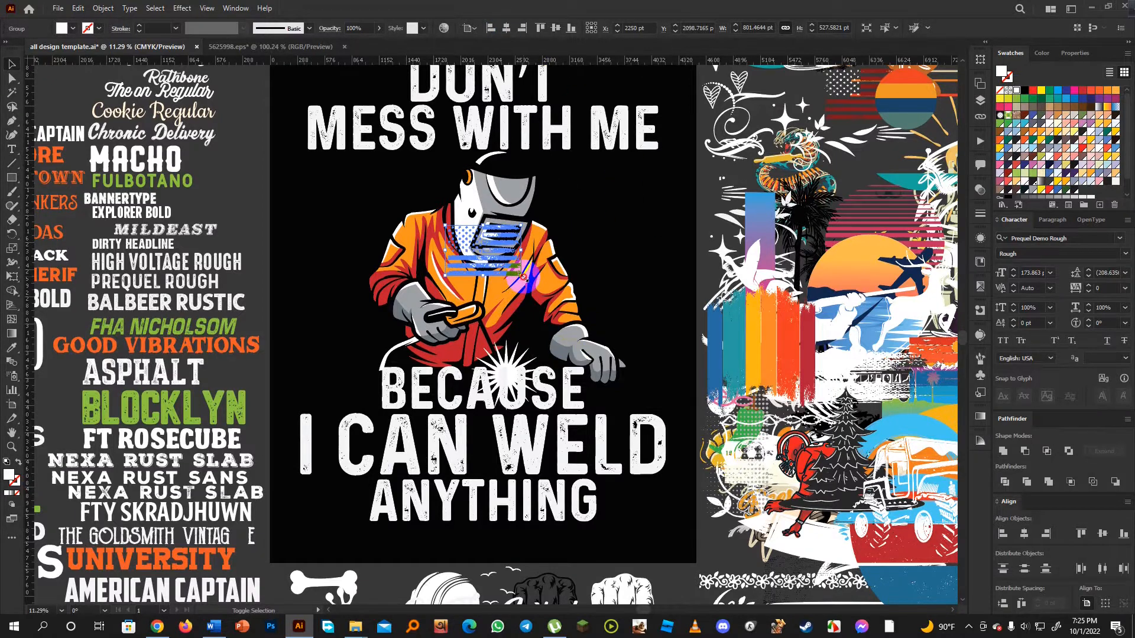
drag(523, 276, 669, 367)
click(689, 395)
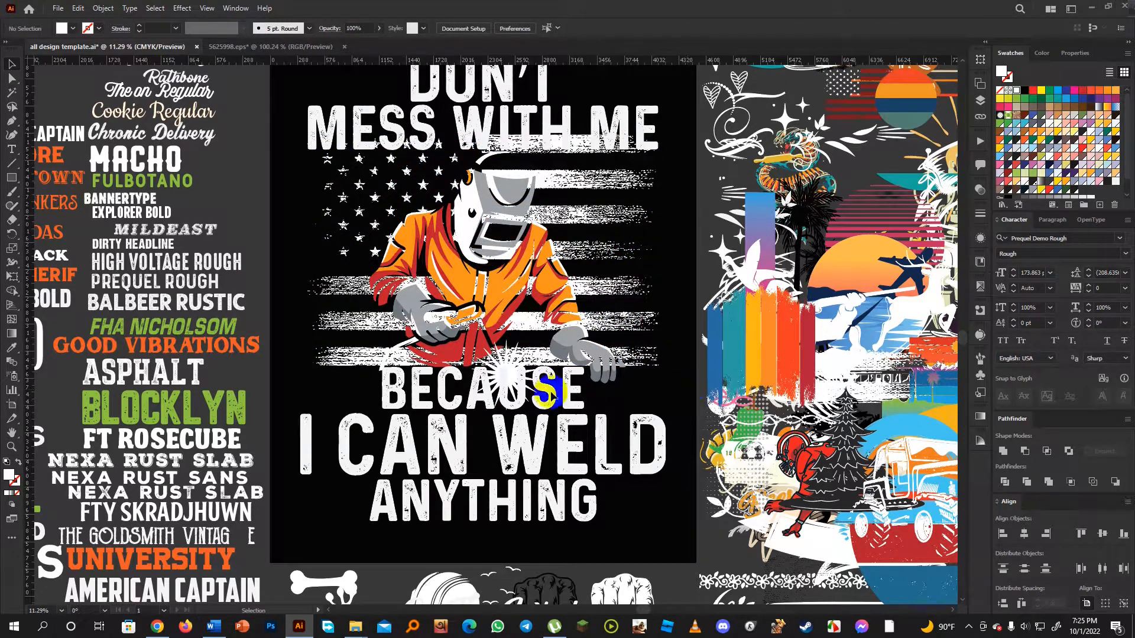
- Offset the paths of the welder artwork by 25 pt with mitered joins
click(480, 227)
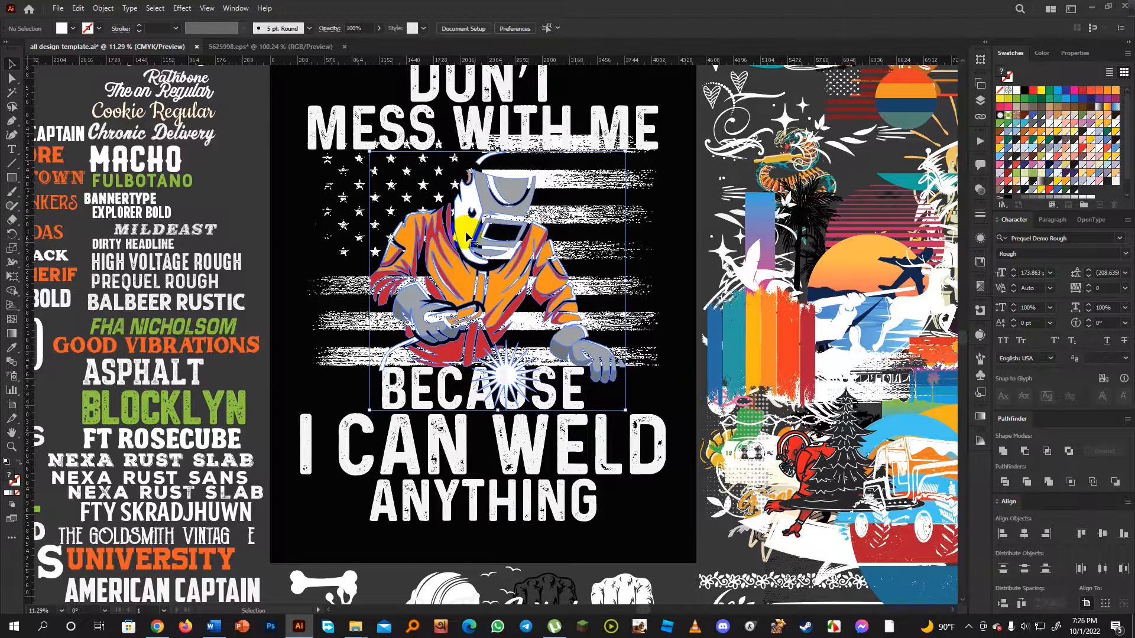
click(103, 8)
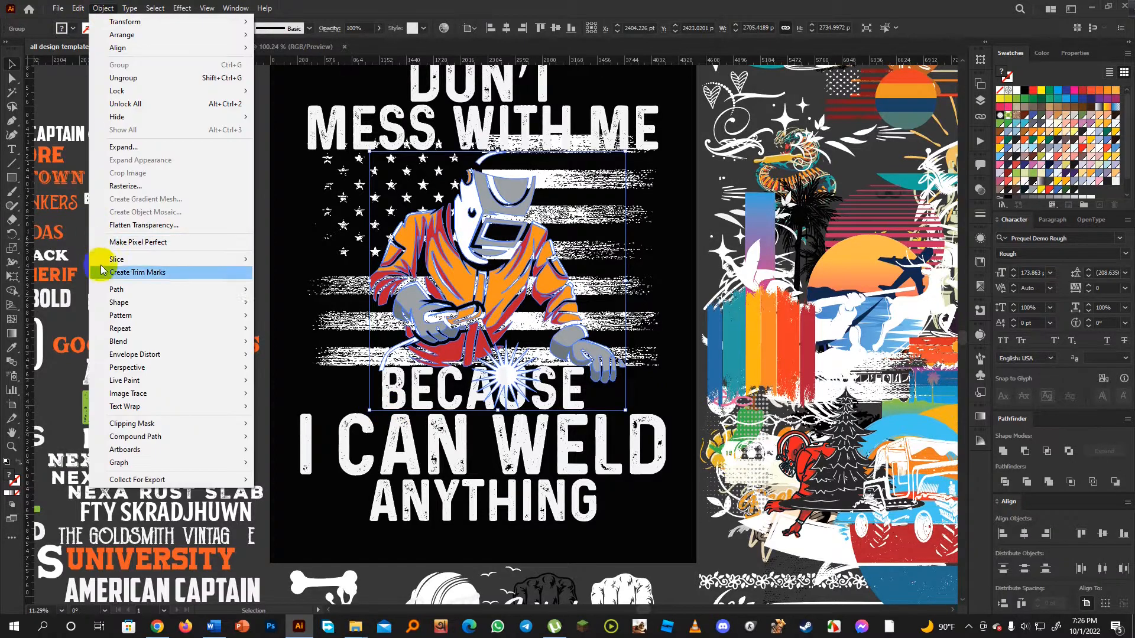
mouse_move(113, 289)
click(273, 333)
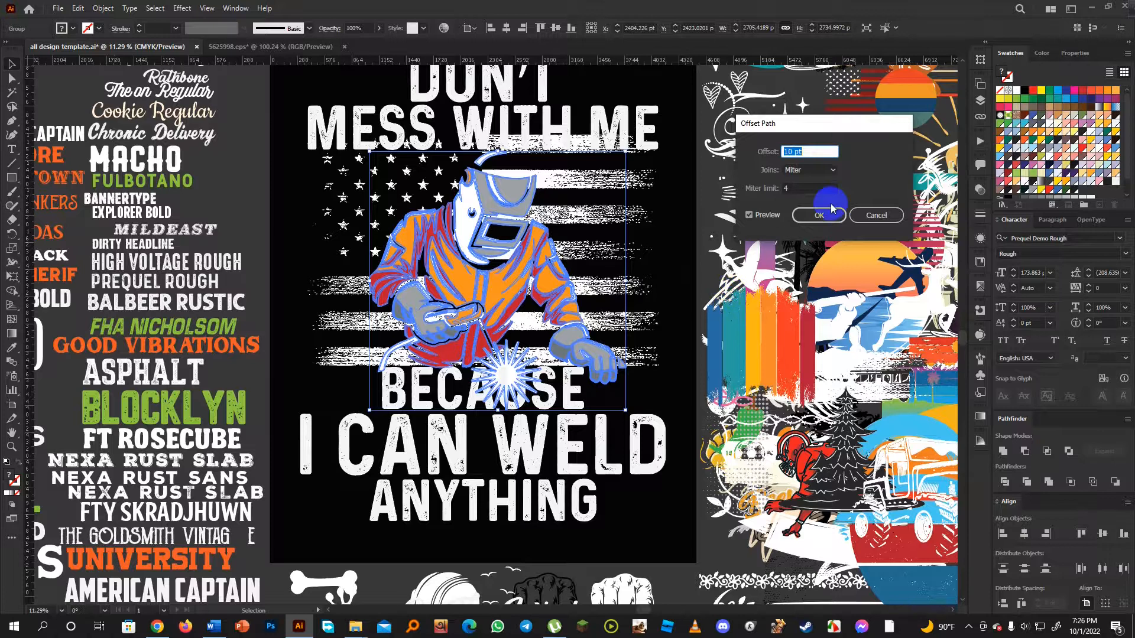
key(shift+Up)
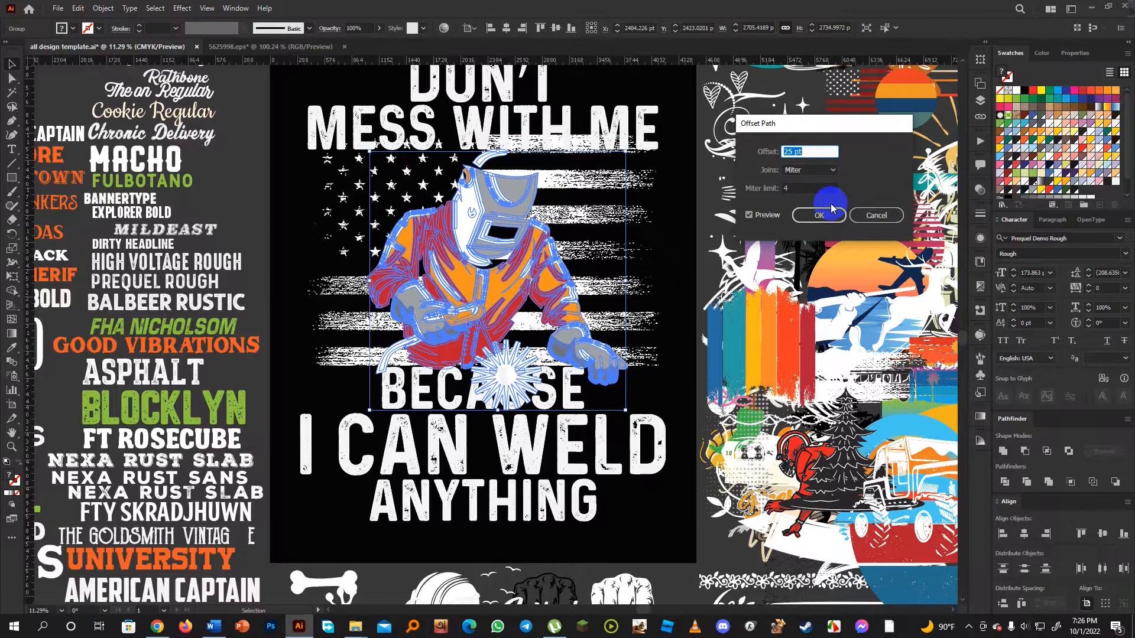
click(831, 208)
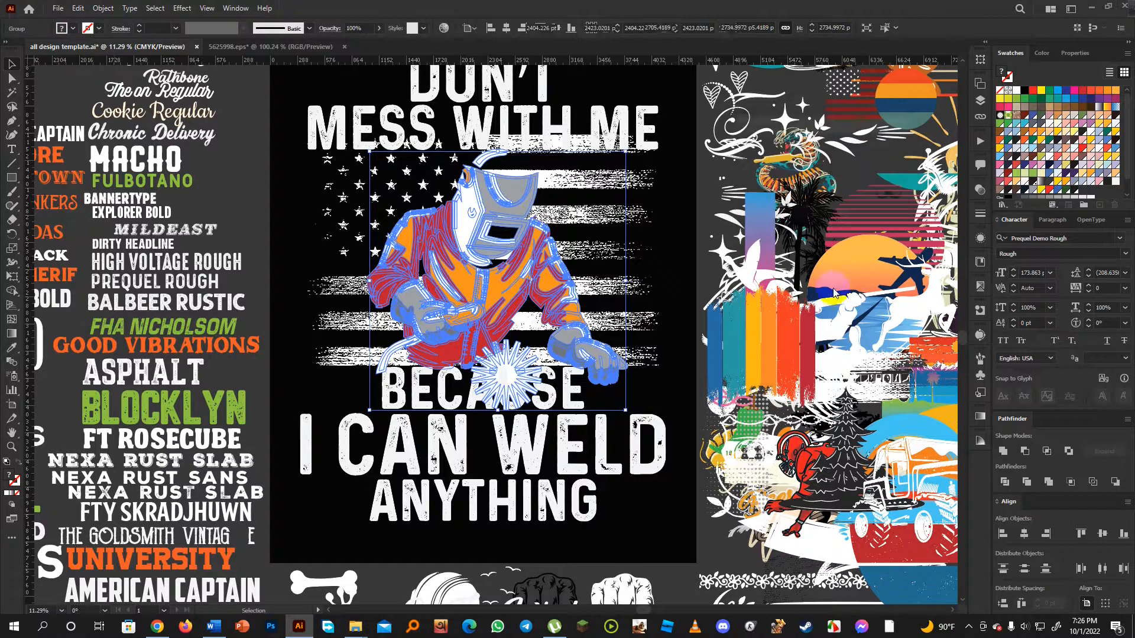
- Unite the welder's offset outlines into one silhouette, fill it with the background's black and send it behind the welder
click(1004, 453)
key(i)
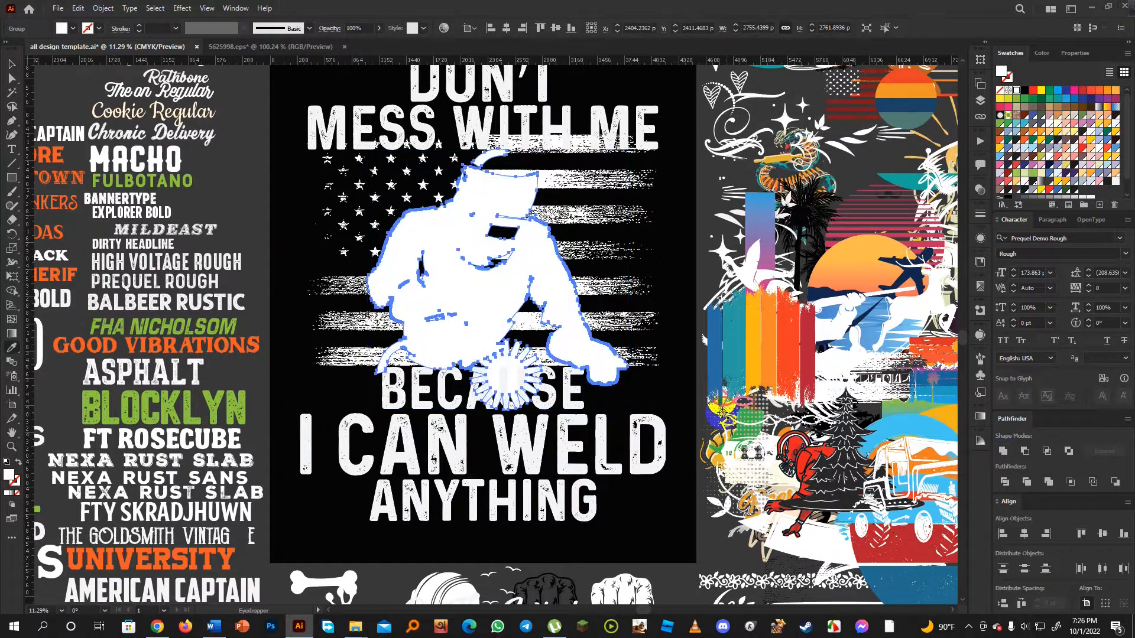
click(672, 382)
key(v)
key(ctrl+[)
click(672, 382)
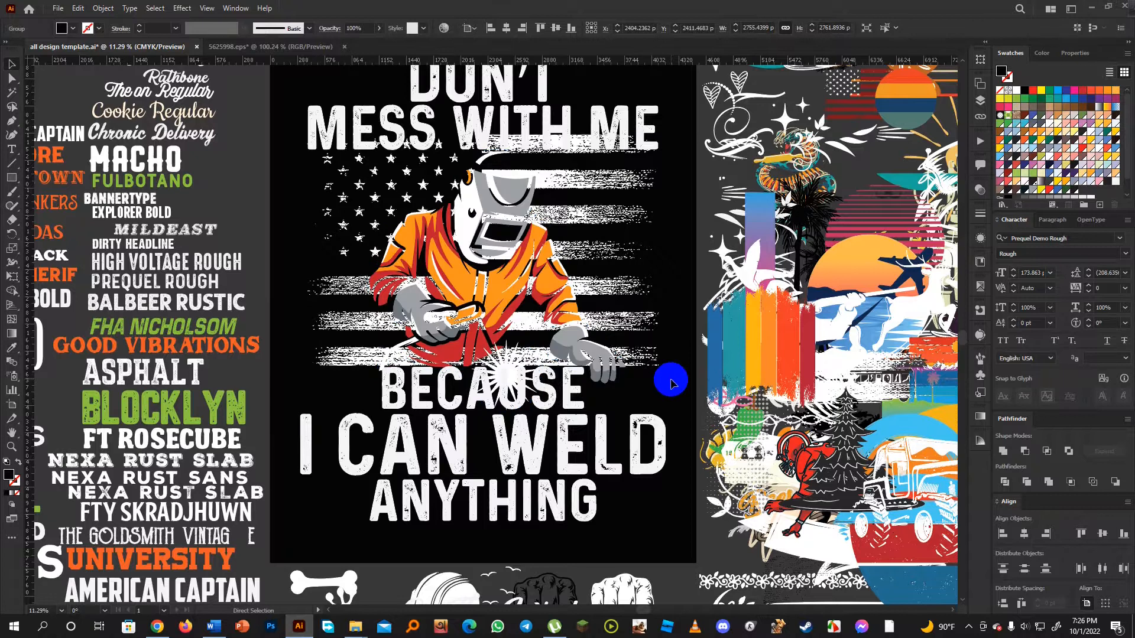
- Give the white flag an opacity mask with clipping turned off, containing the black welder silhouette
click(980, 190)
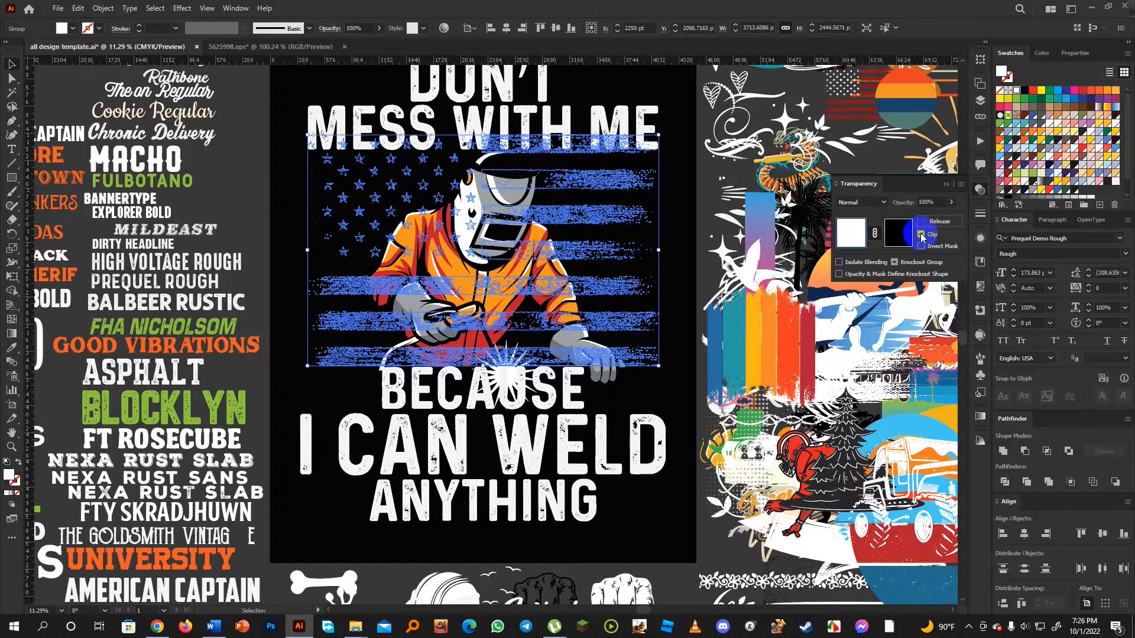
click(921, 235)
click(604, 311)
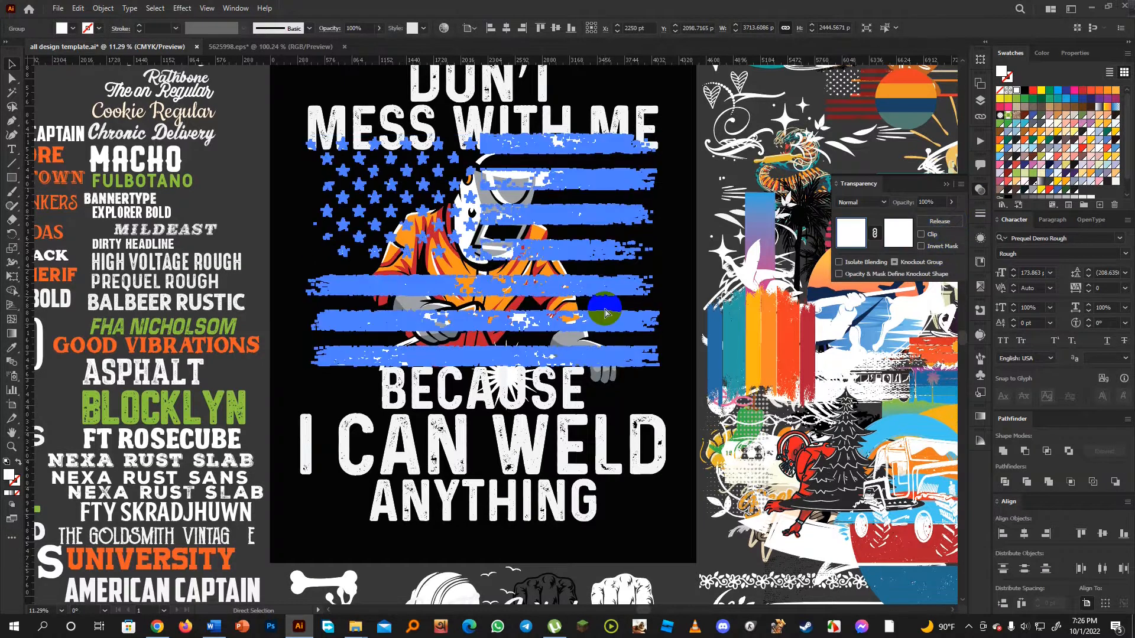
click(567, 183)
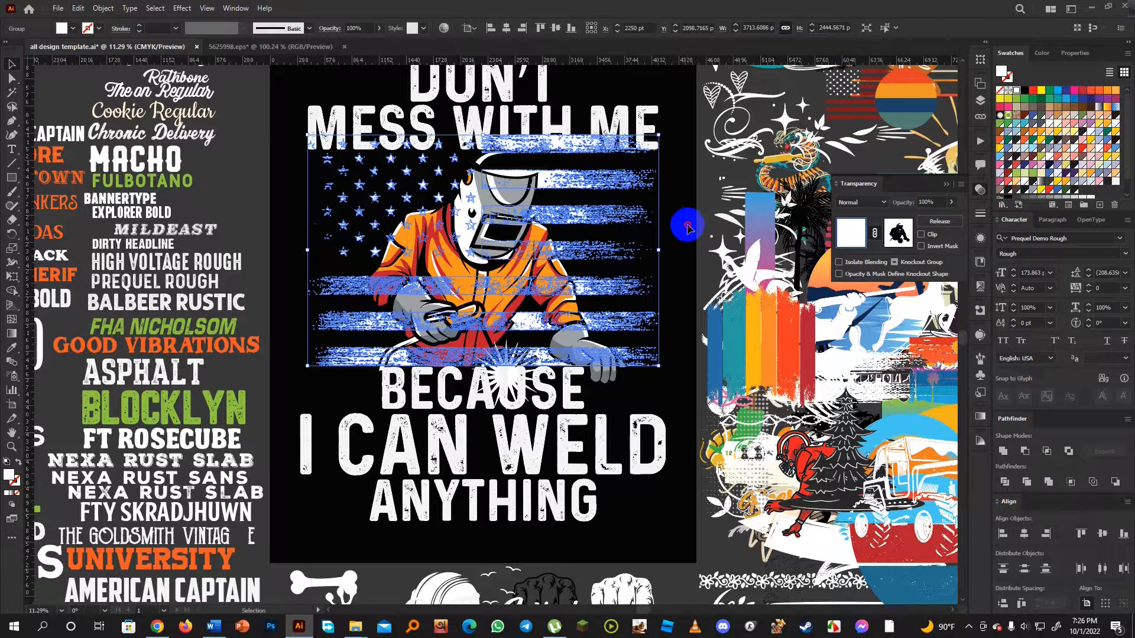
click(688, 229)
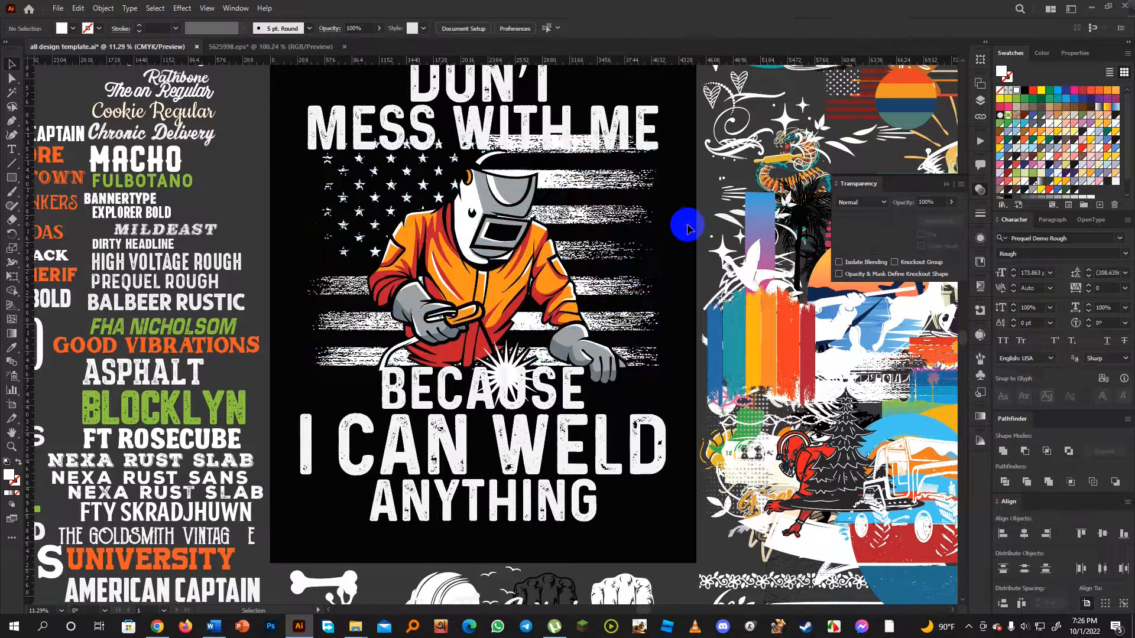
click(507, 193)
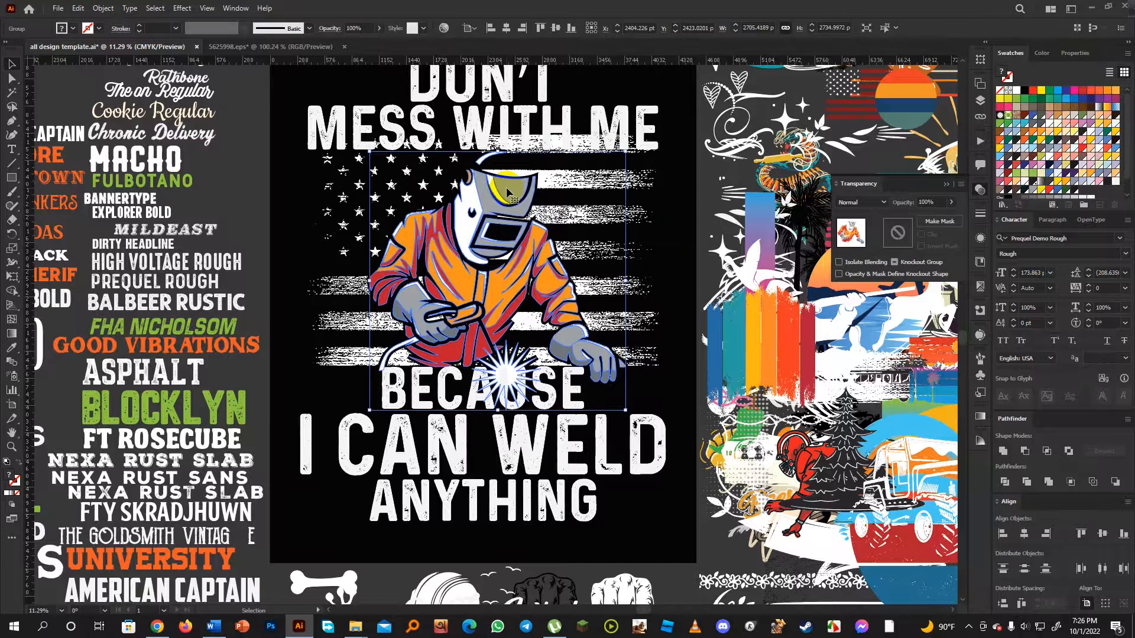
click(677, 396)
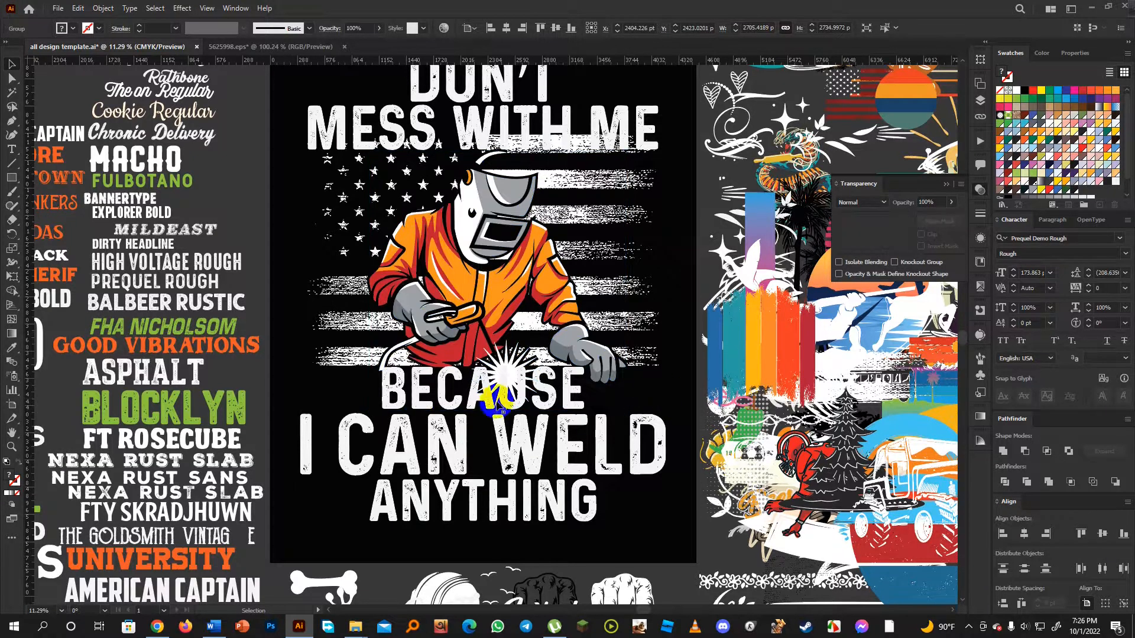
click(405, 408)
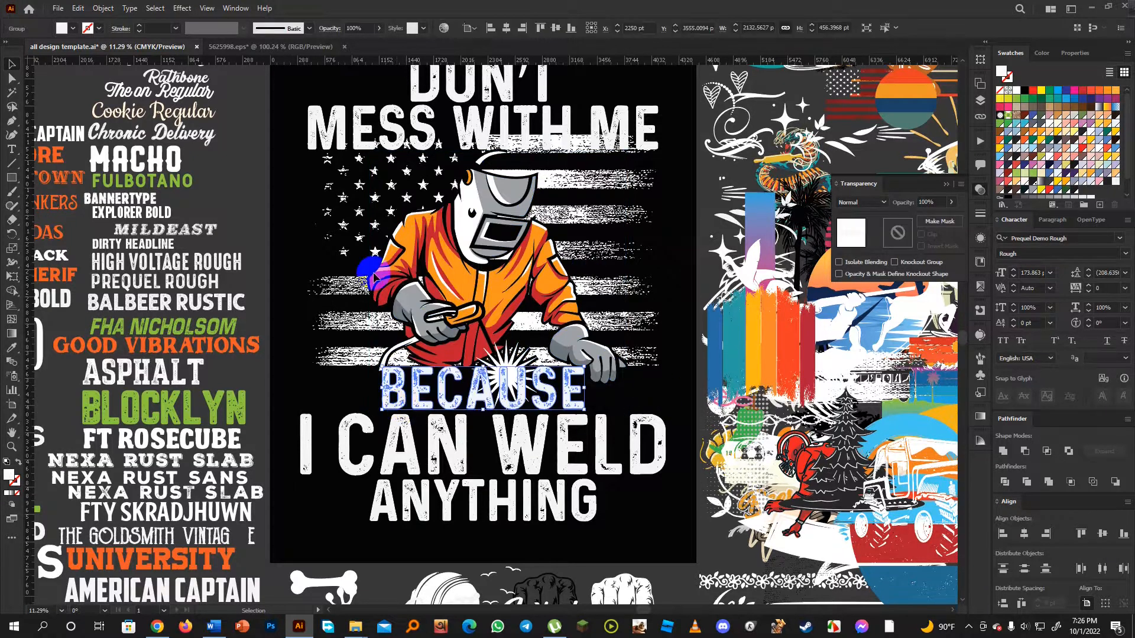
drag(297, 236, 689, 246)
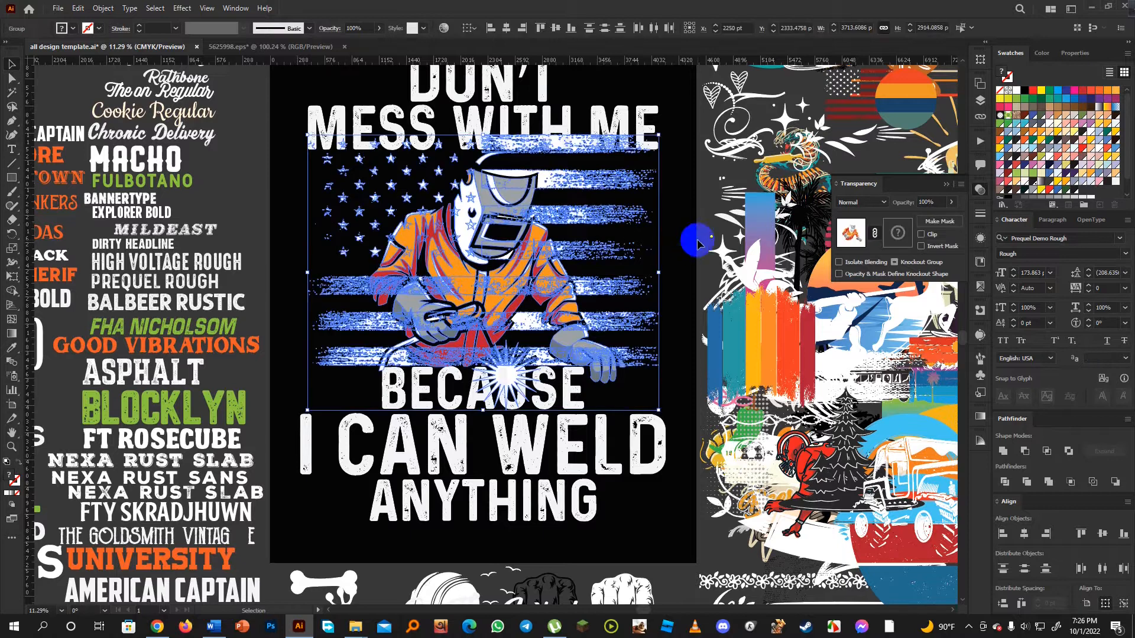
click(697, 244)
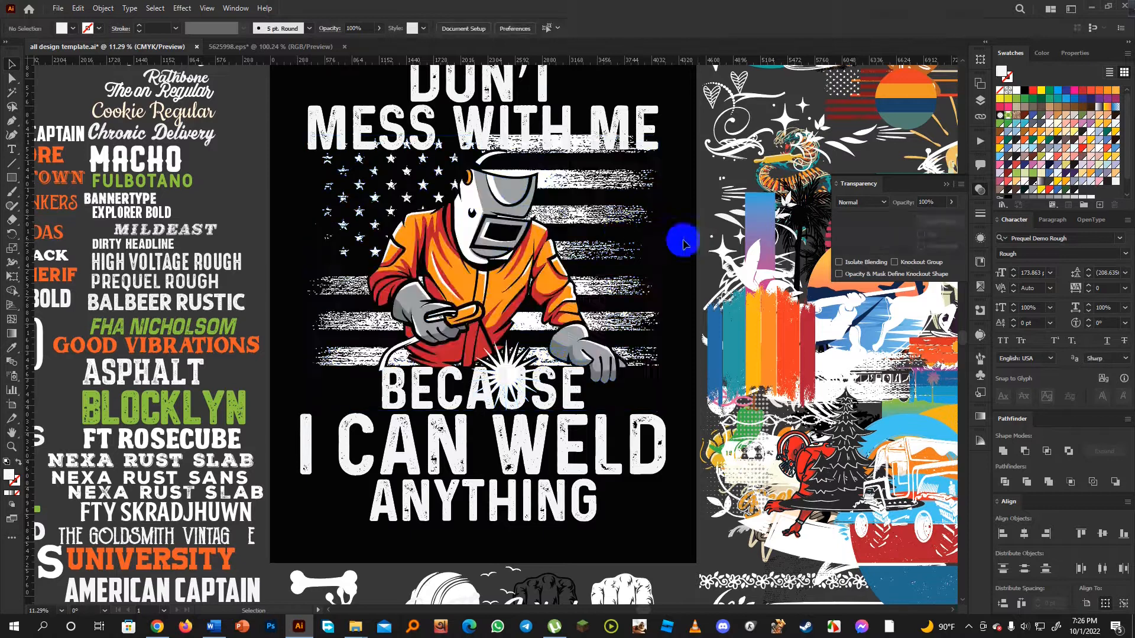
- Lock the welder artwork and activate the Eraser tool
click(493, 203)
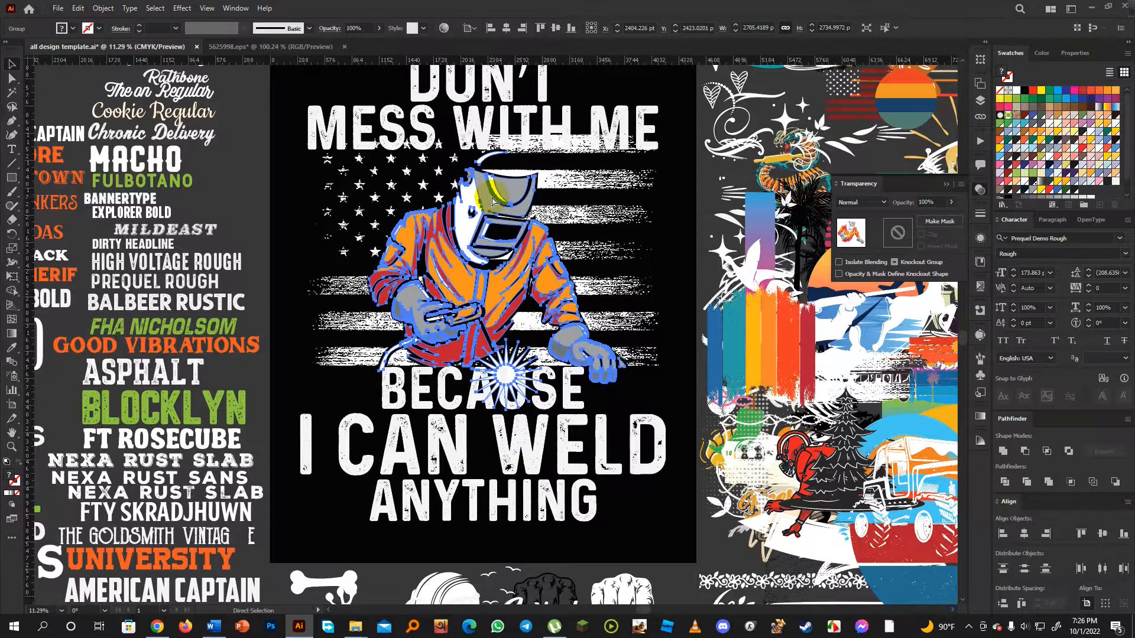
key(ctrl+2)
key(shift+e)
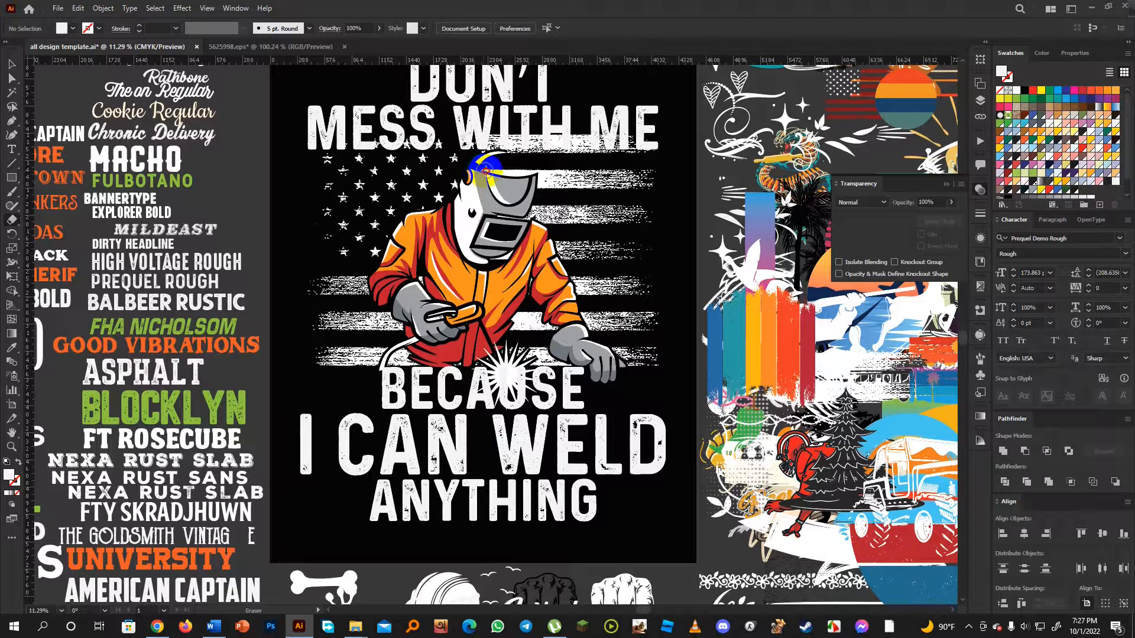
drag(485, 171, 515, 173)
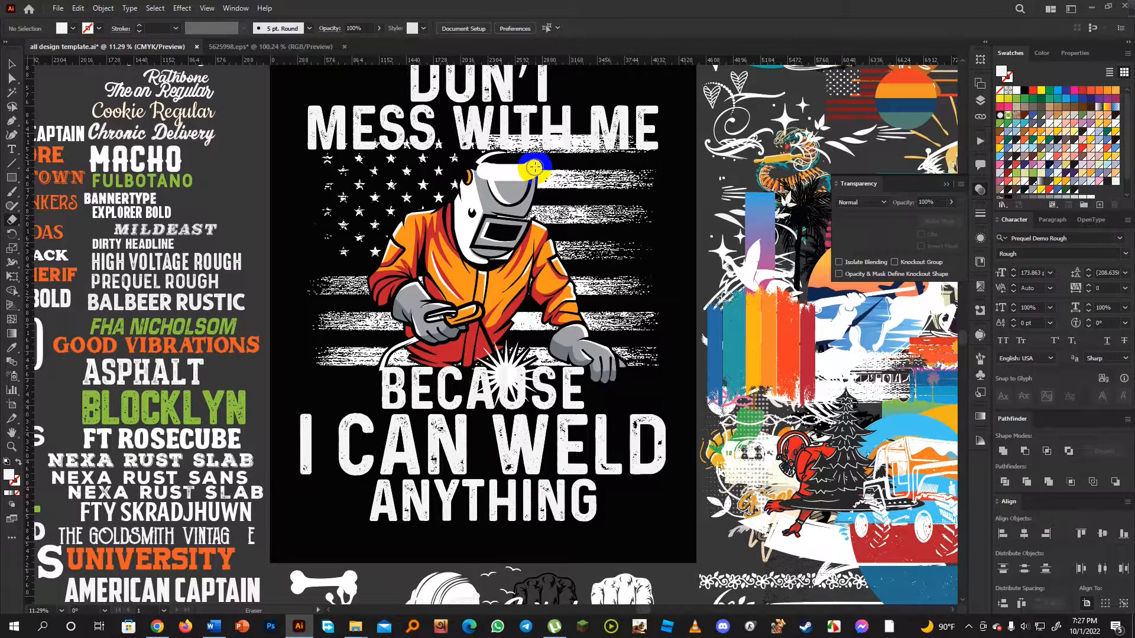
mouse_move(535, 167)
mouse_down()
mouse_move(460, 170)
mouse_move(453, 159)
mouse_up()
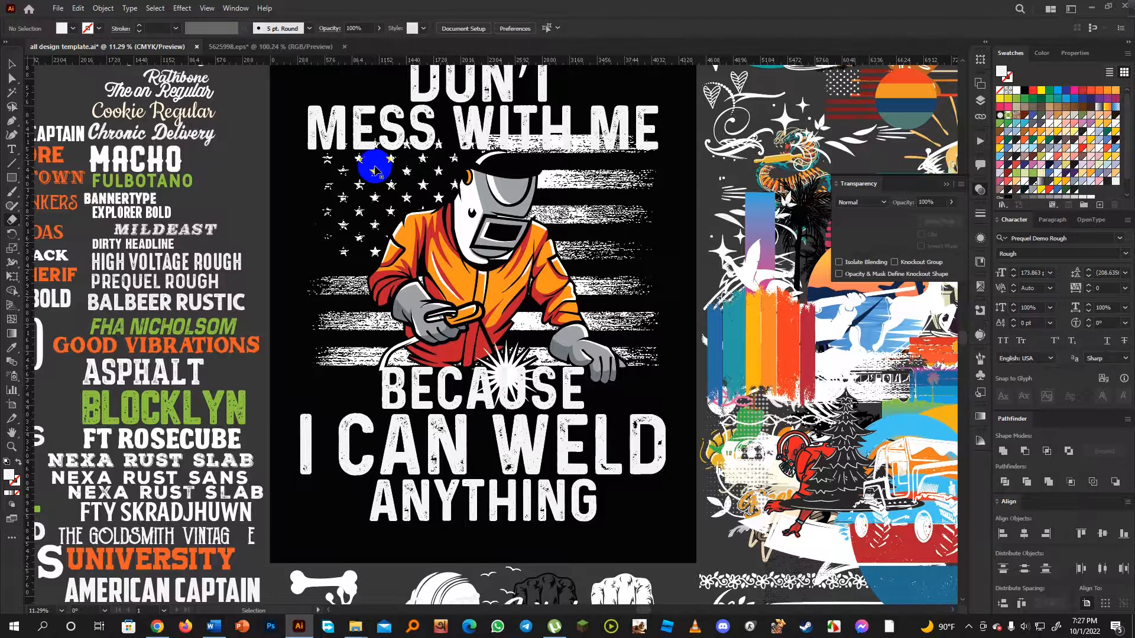
key(ctrl+z)
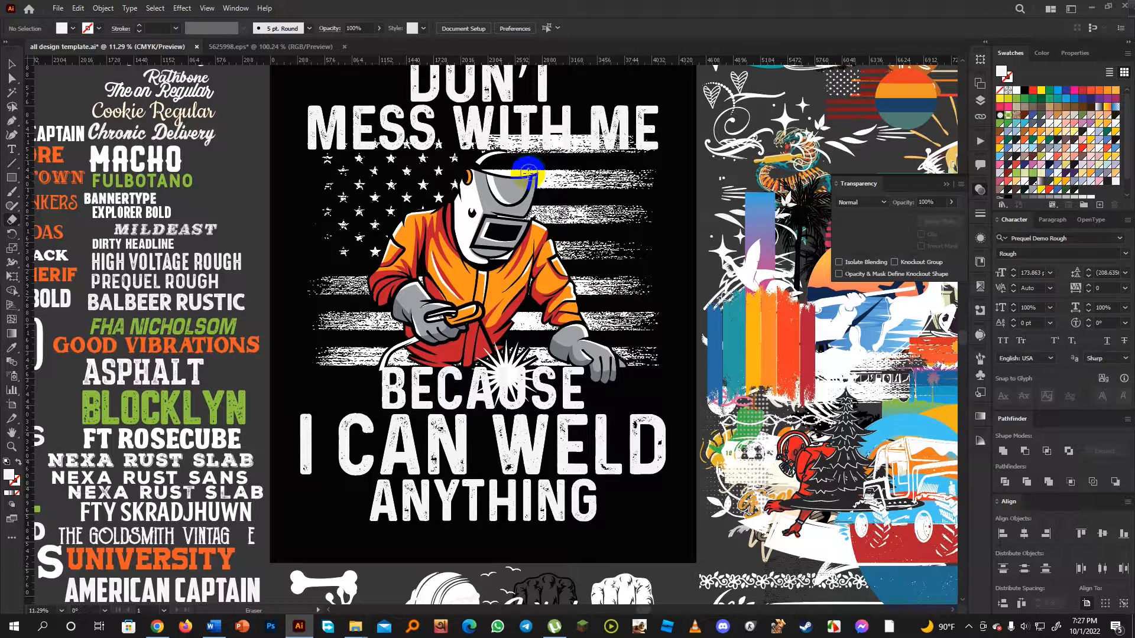
- Erase the pieces of the white flag that show through the gaps of the welder's headgear, jacket and arm
drag(517, 172, 495, 172)
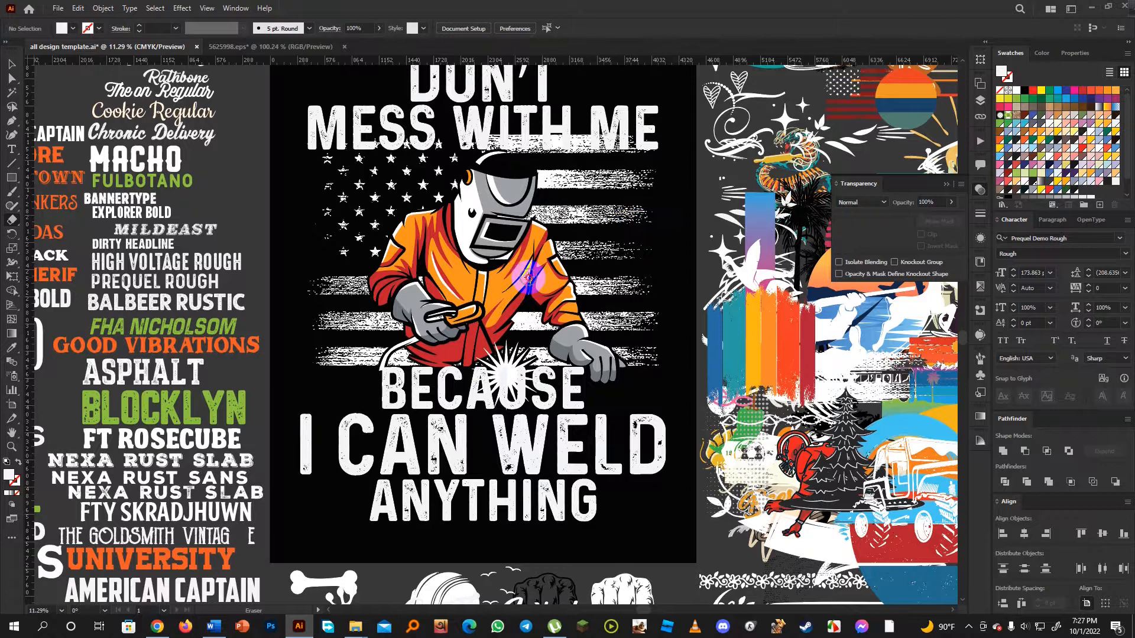
drag(528, 277, 528, 288)
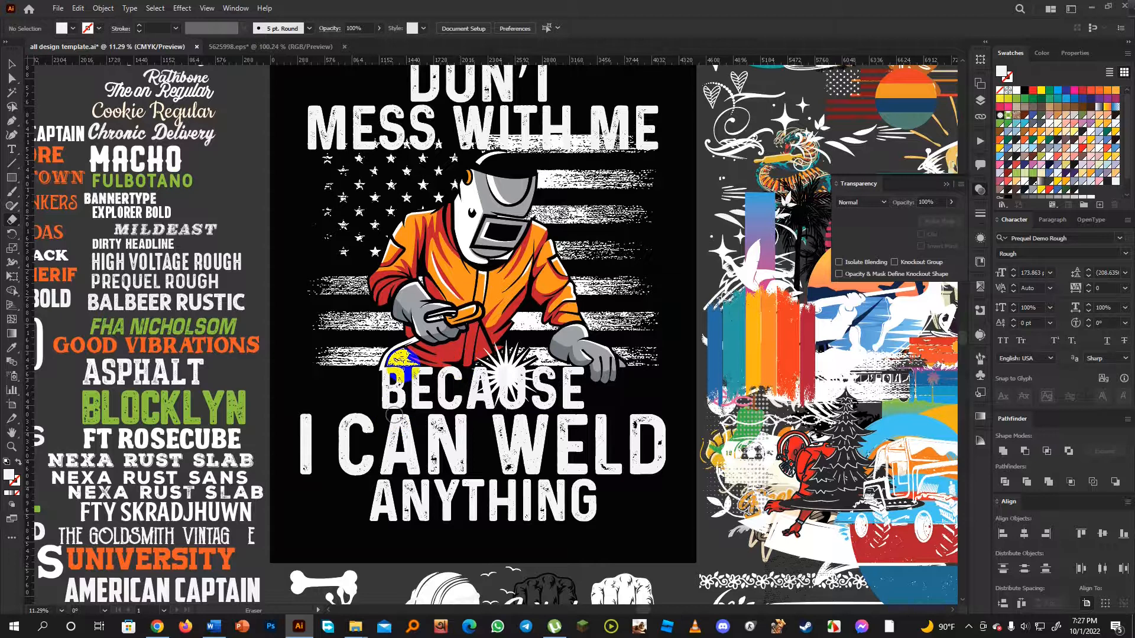
drag(421, 276, 427, 305)
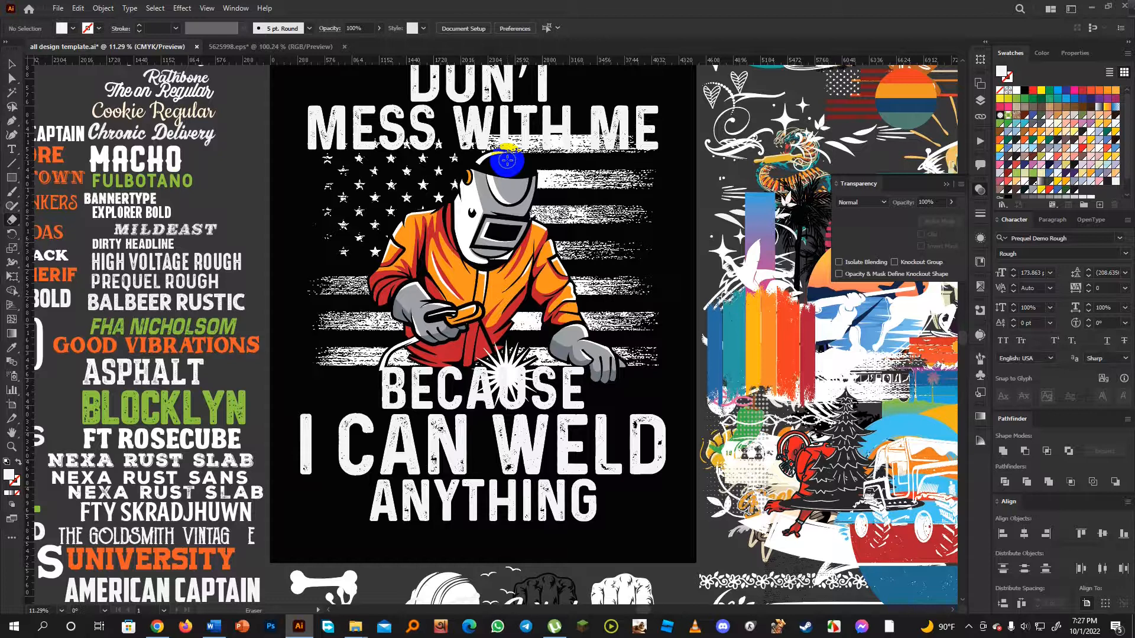
- Unlock all objects and lock only the black background rectangle again
click(11, 63)
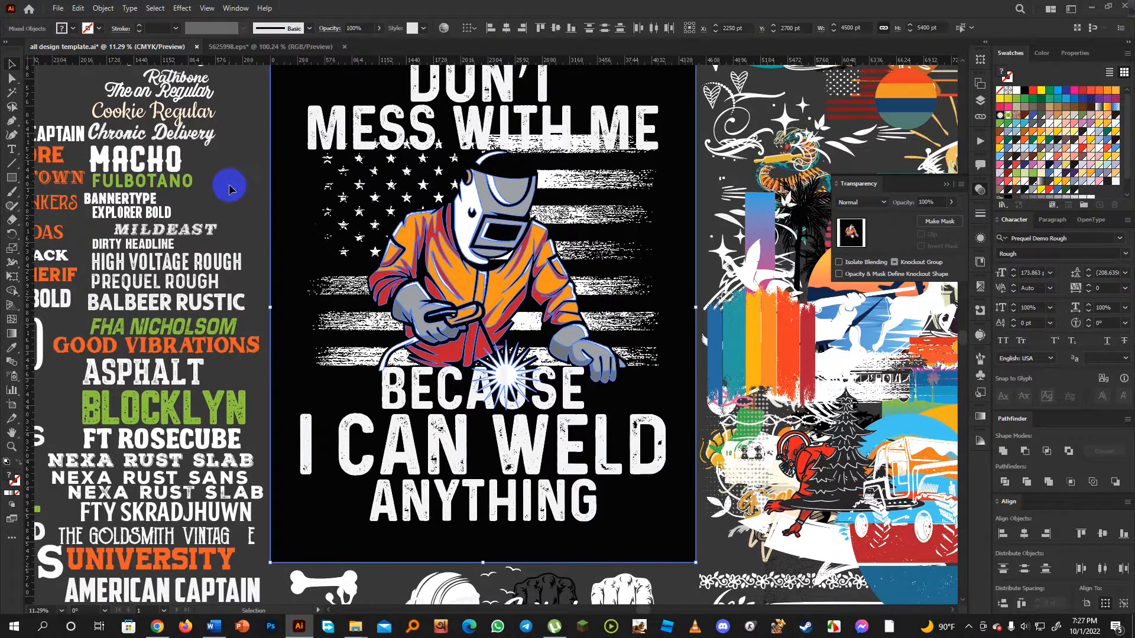
click(282, 202)
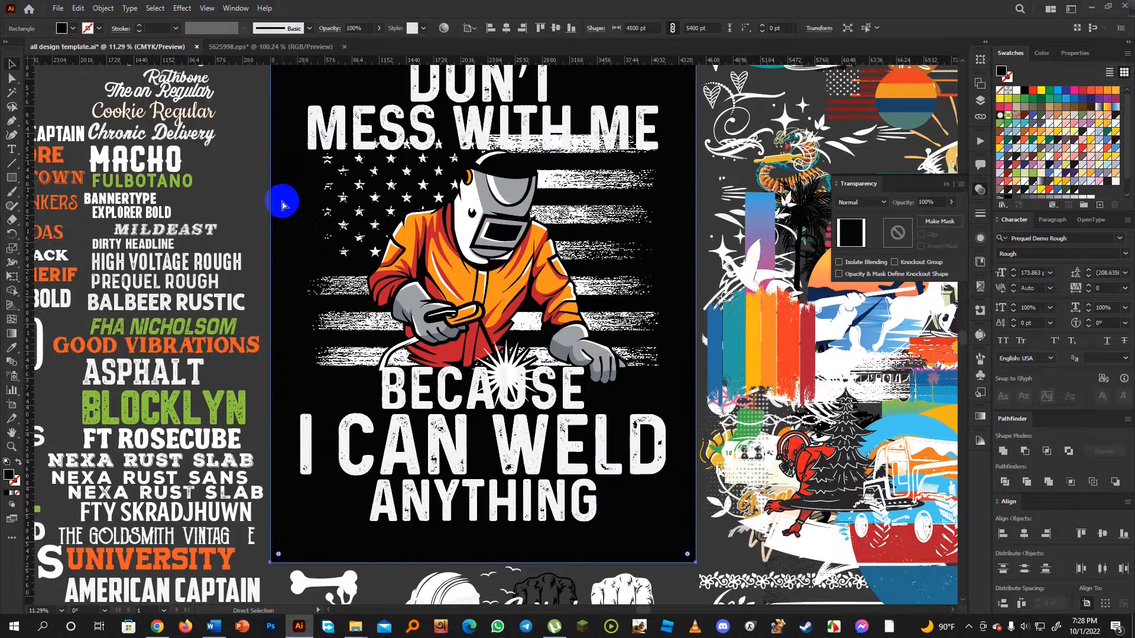
key(ctrl+2)
- Group the welder artwork together with the white flag behind it
click(390, 395)
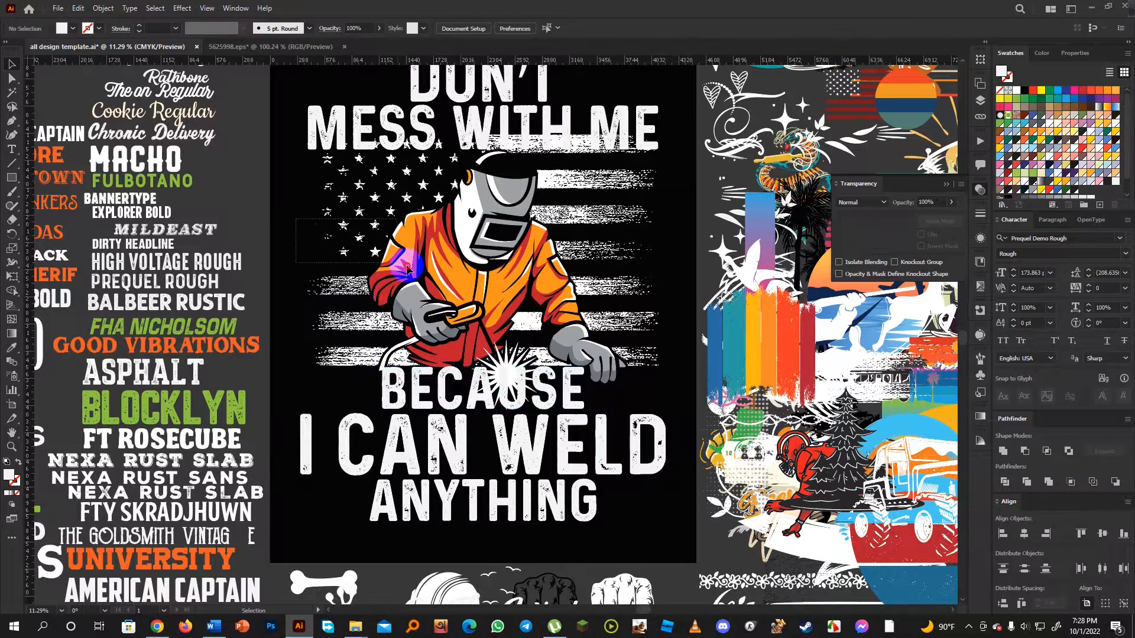
click(626, 263)
key(ctrl)
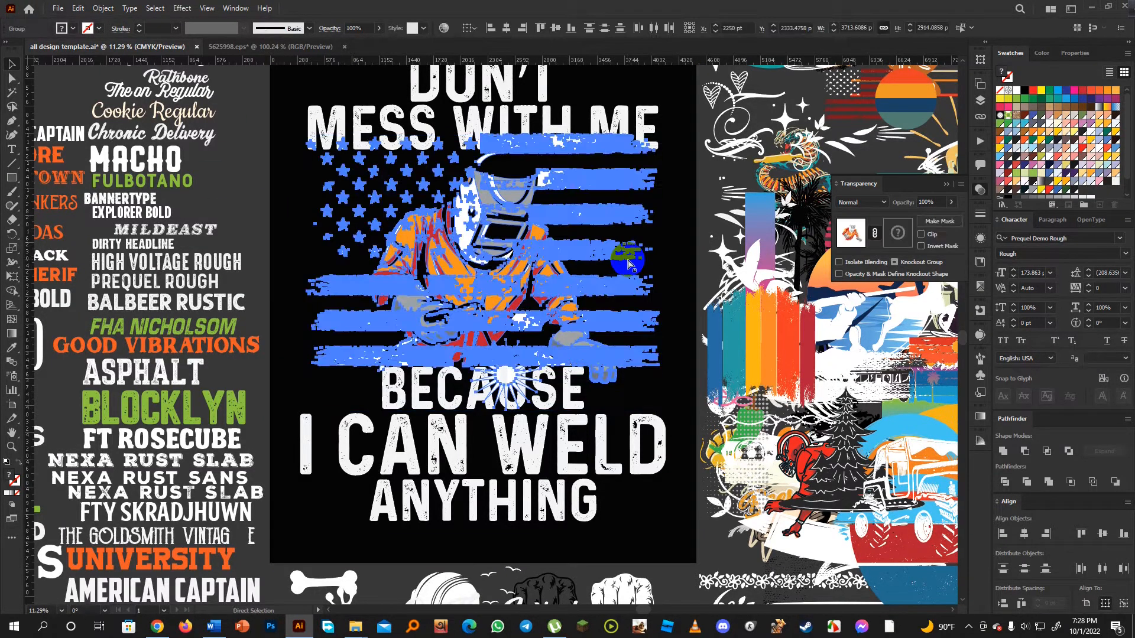
key(ctrl+shift+g)
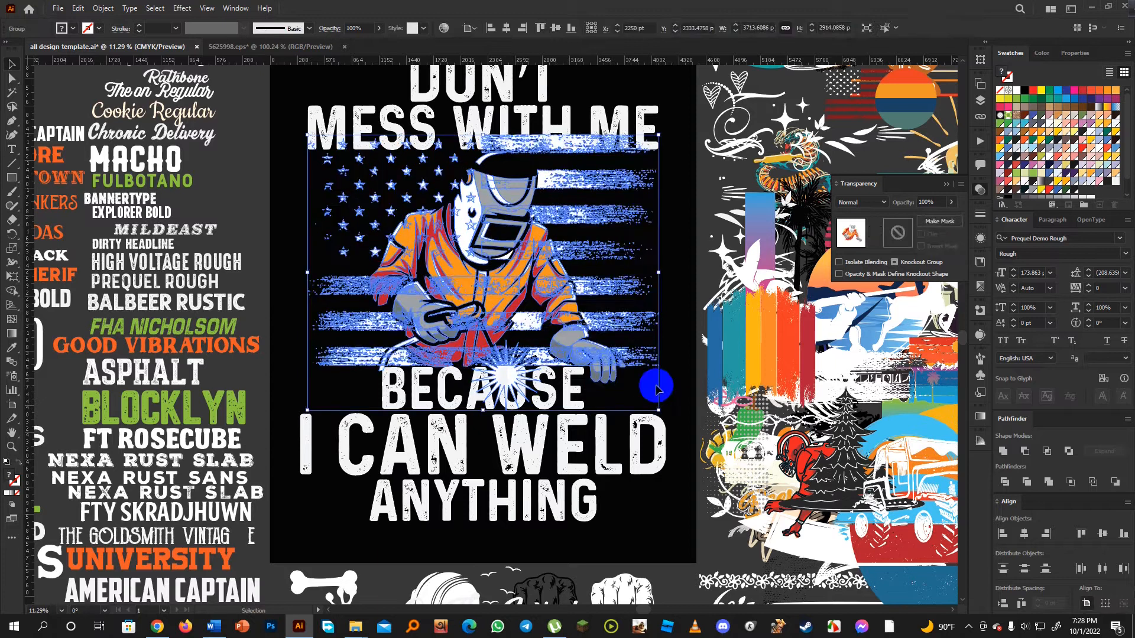
click(674, 390)
- Offset the paths of the BECAUSE lettering by 25 pt
click(550, 393)
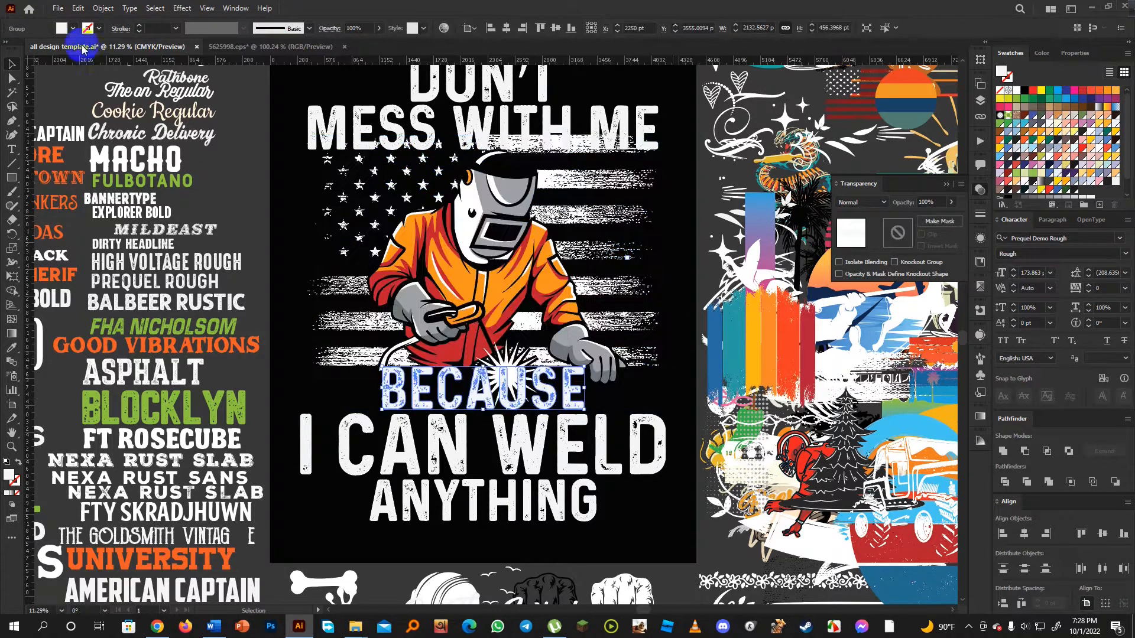
click(103, 9)
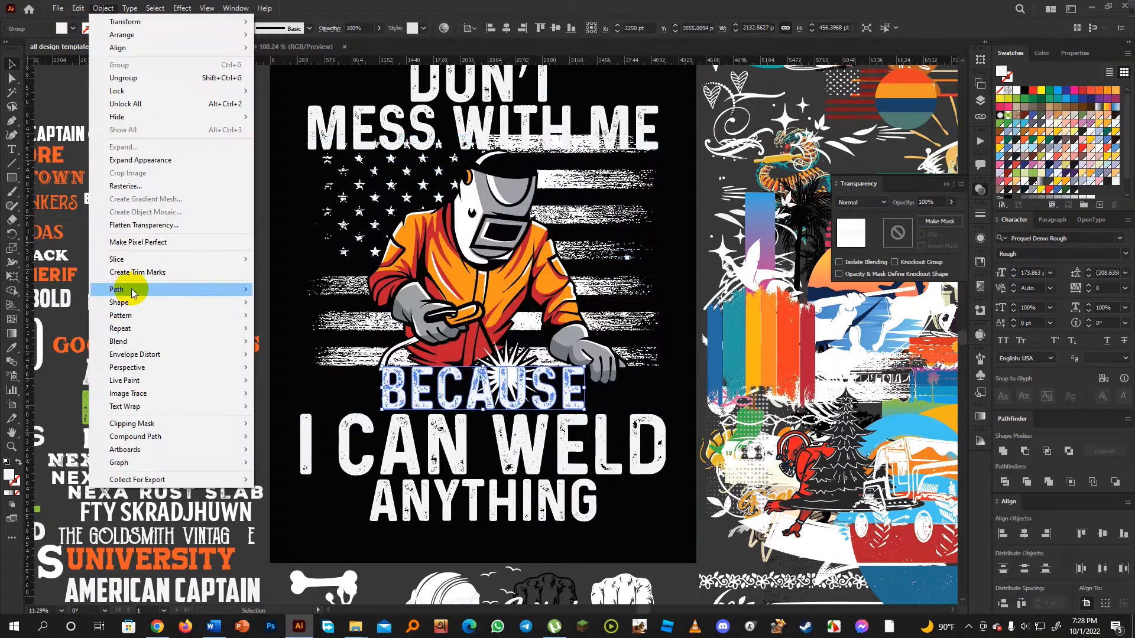
mouse_move(177, 292)
click(291, 332)
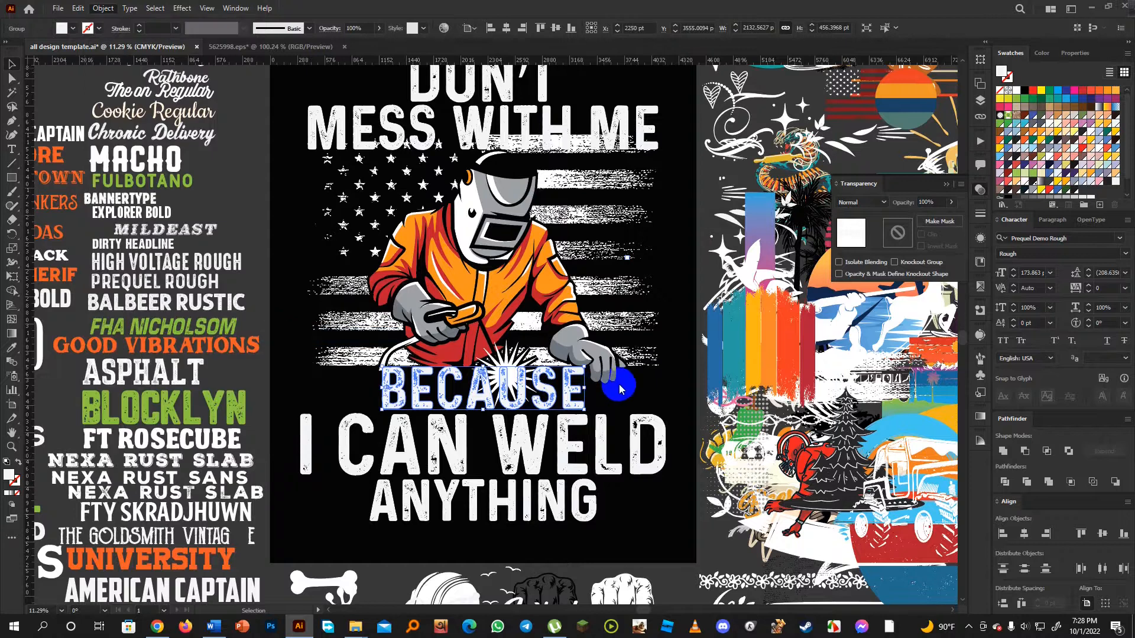
click(820, 215)
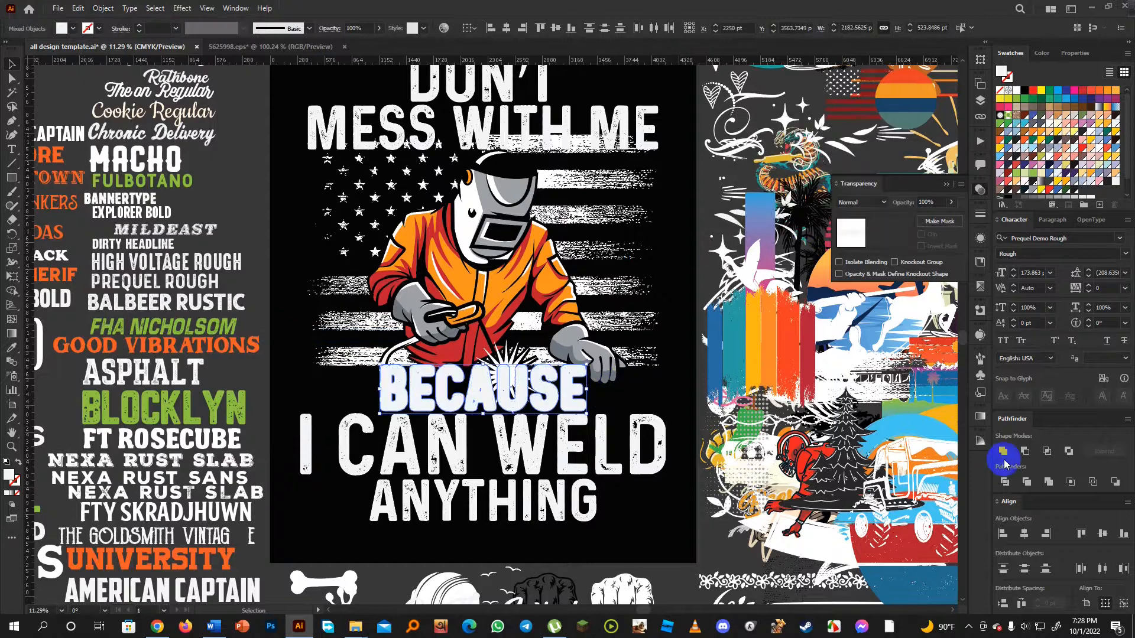
- Unite the offset BECAUSE outlines, fill them with the background's black and send the shape behind the white lettering
click(1004, 453)
key(i)
click(675, 397)
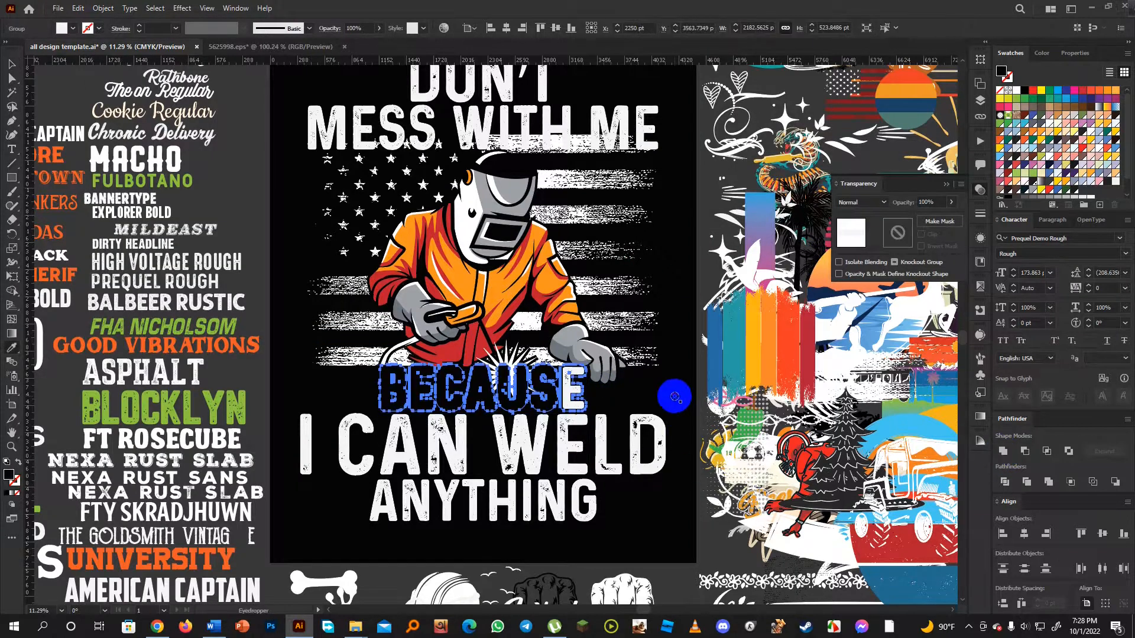
key(ctrl+[)
key(ctrl+[)
key(ctrl+[)
click(674, 398)
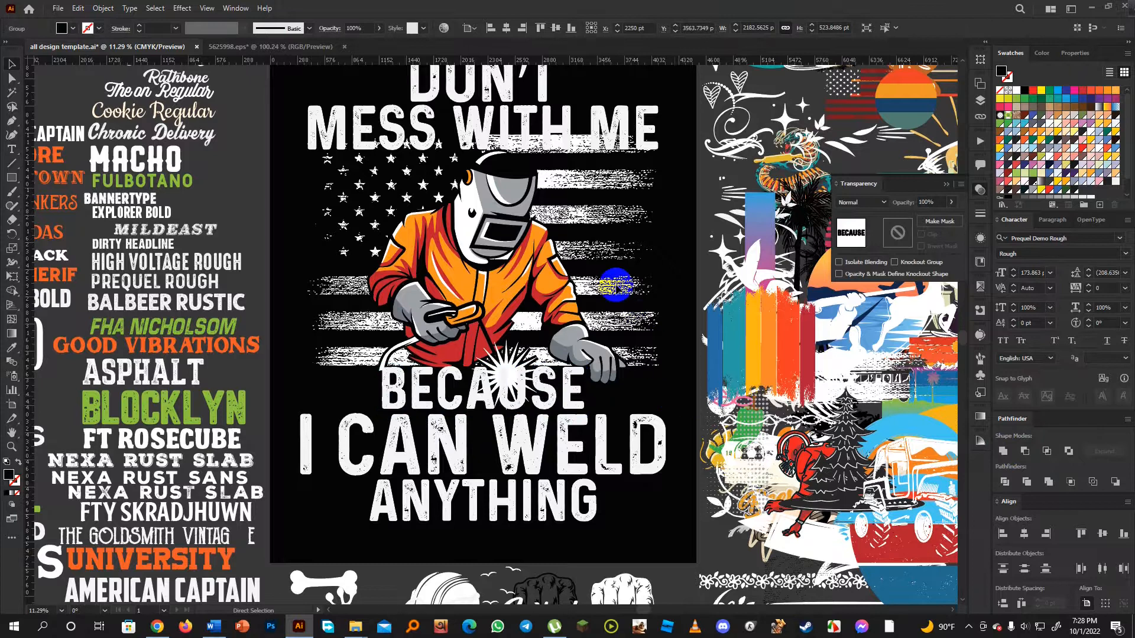
- Give the welder-and-flag group an opacity mask with clipping off, and put the black BECAUSE offset shape into that mask
click(617, 288)
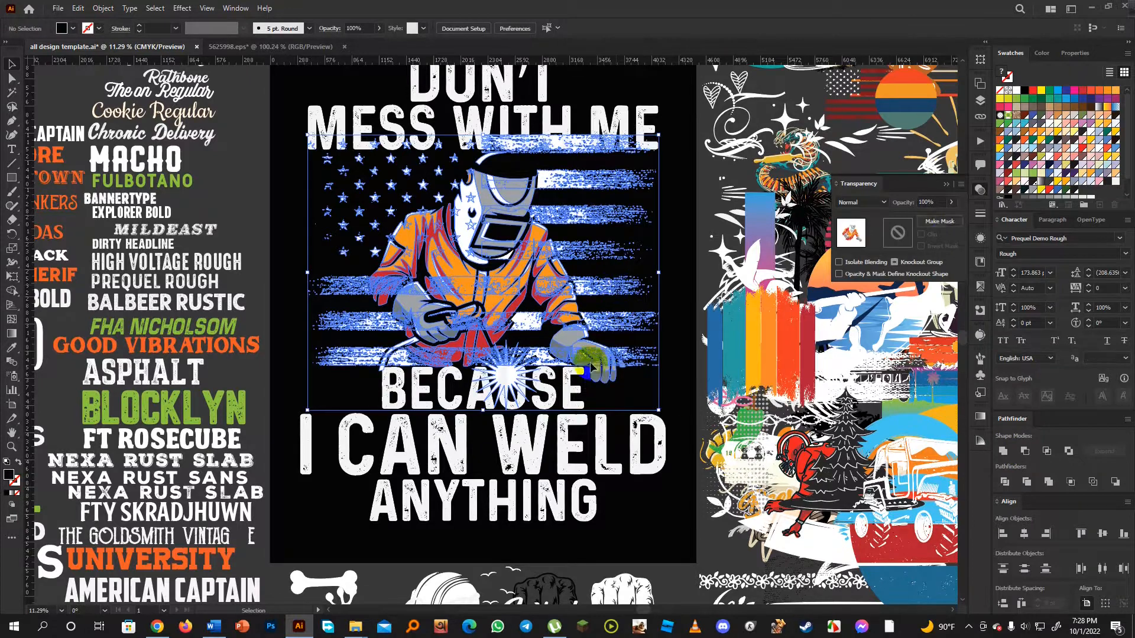
click(940, 221)
click(922, 236)
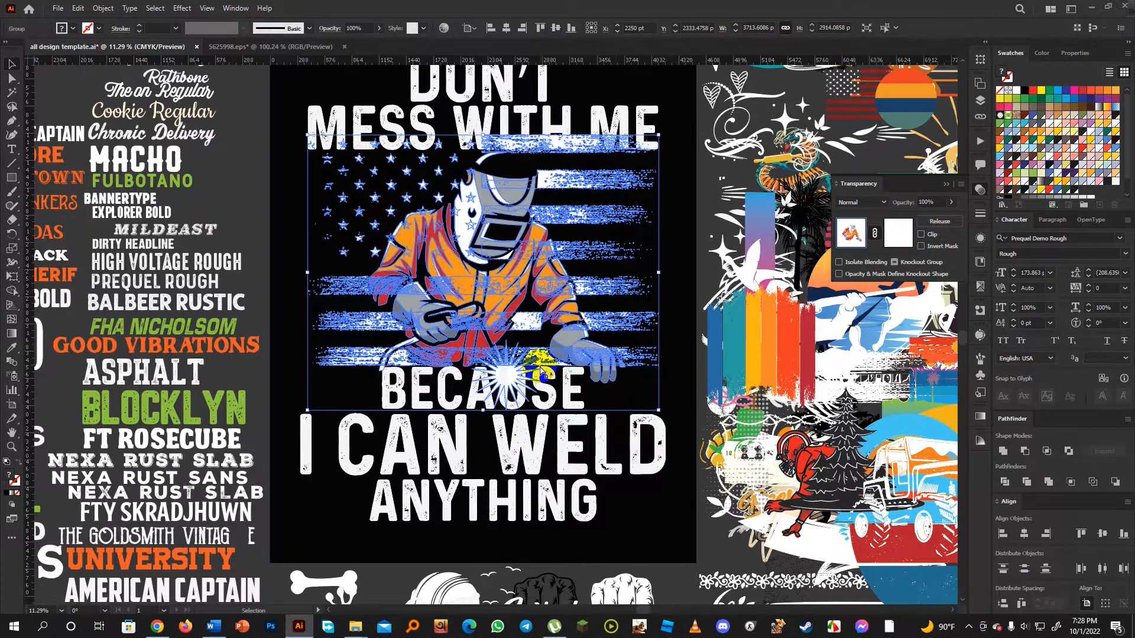
key(ctrl)
click(539, 370)
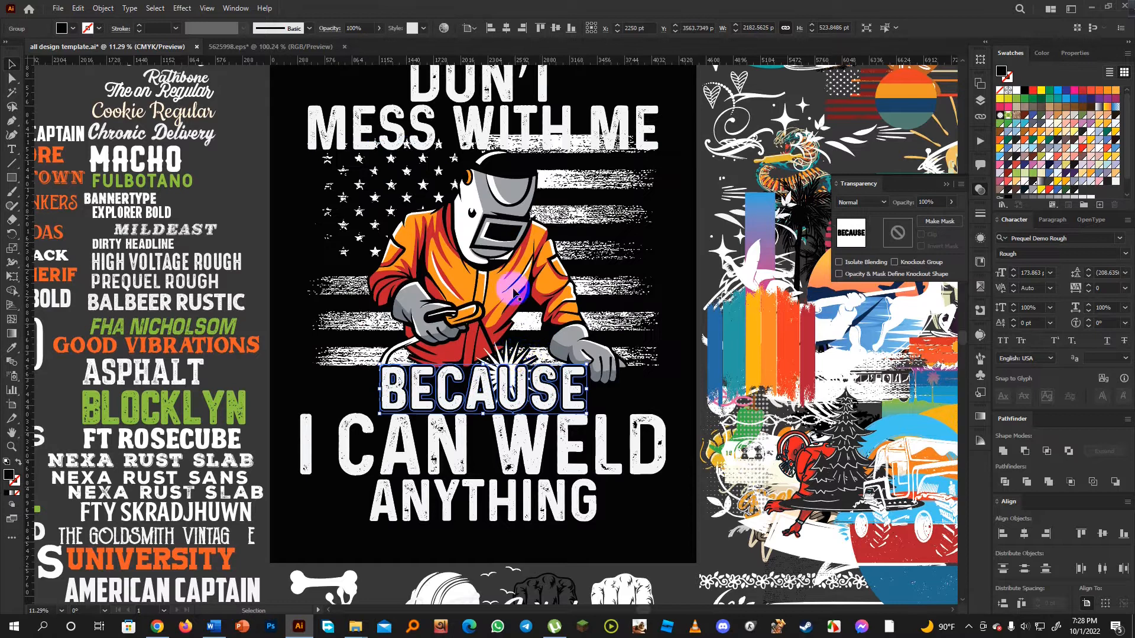
click(939, 221)
click(677, 308)
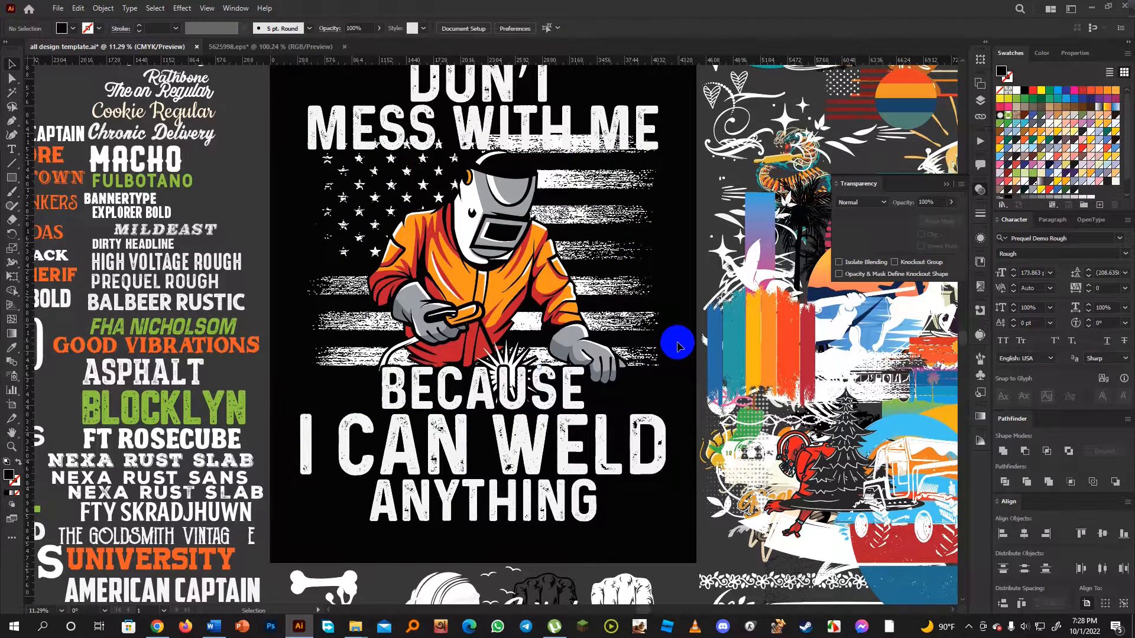
- Offset the MESS WITH ME lettering by 25 pt, then unite the offset outlines and fill them with the background's black
scroll(678, 346, up, 2)
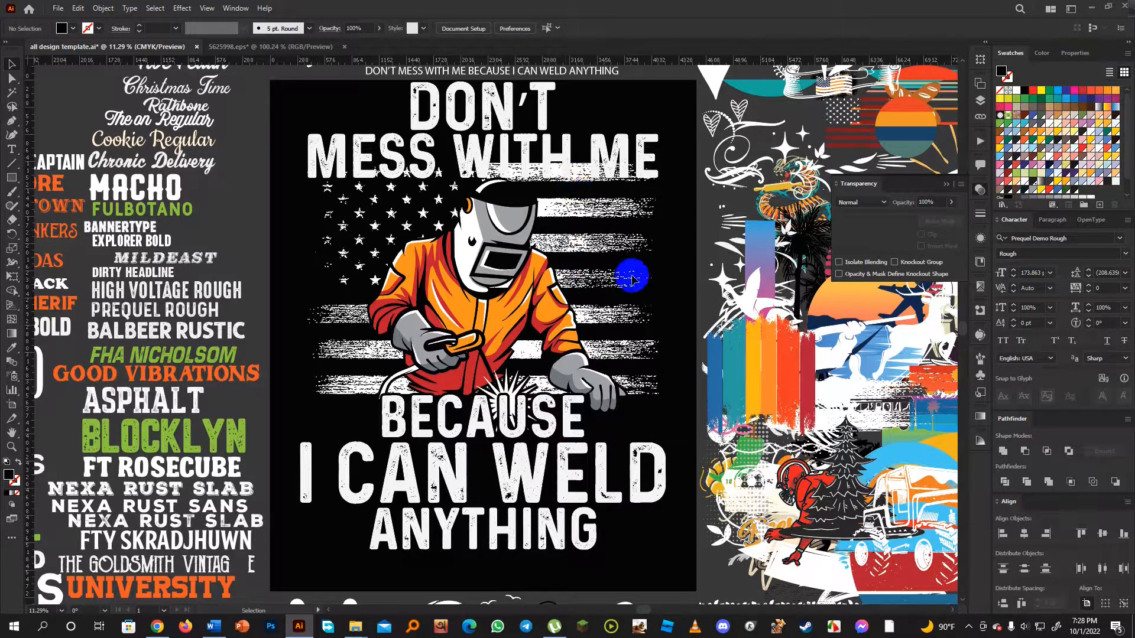
click(567, 156)
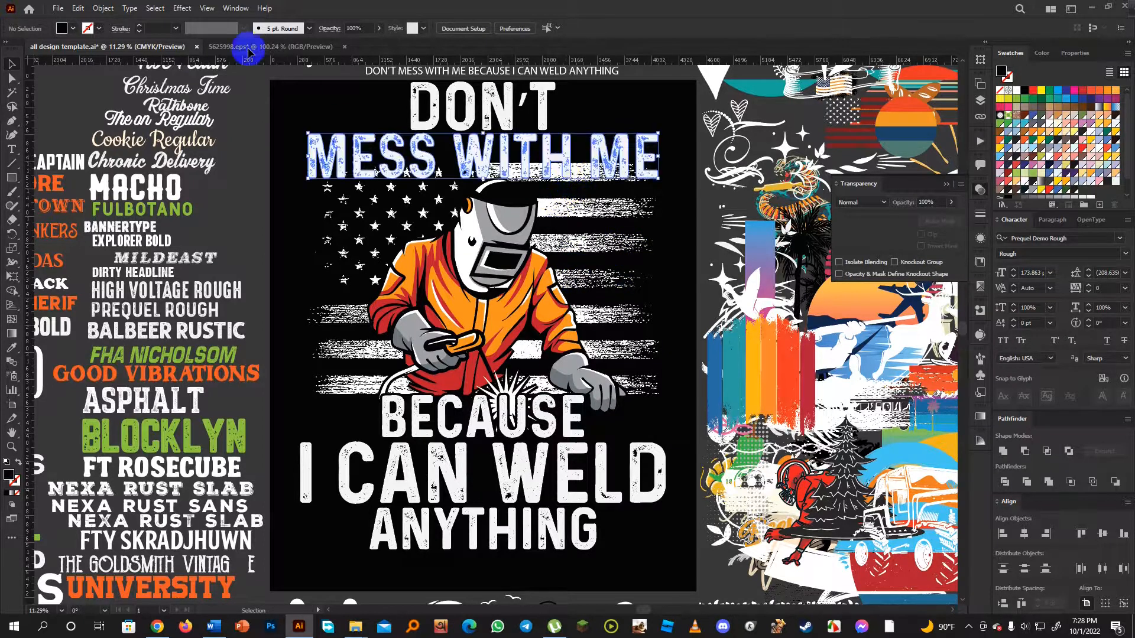
click(103, 8)
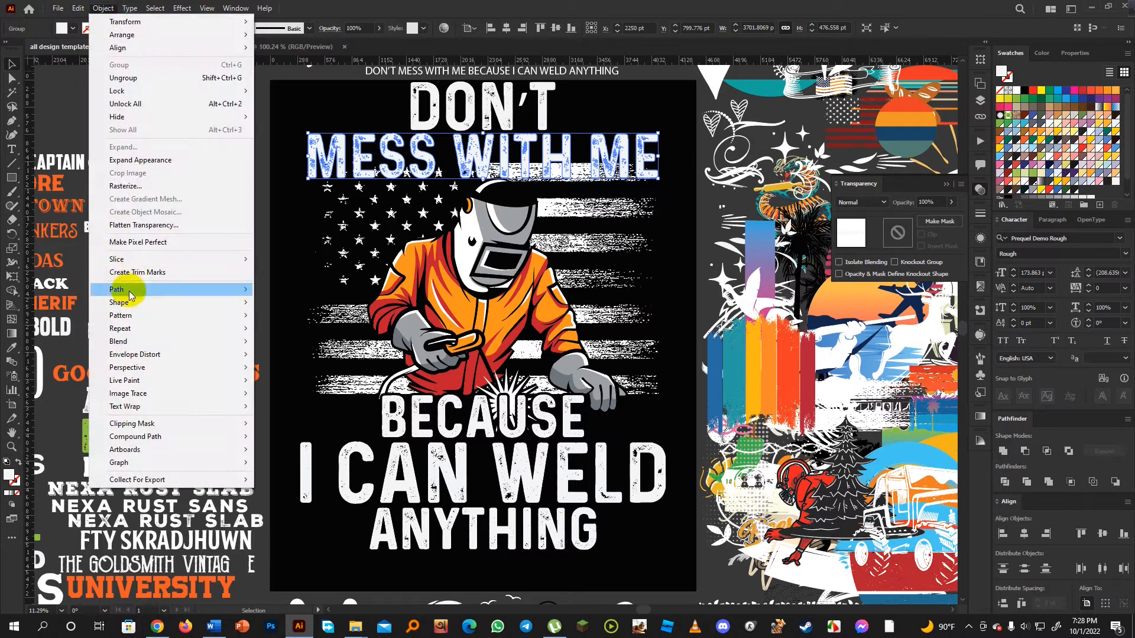
mouse_move(122, 289)
click(294, 319)
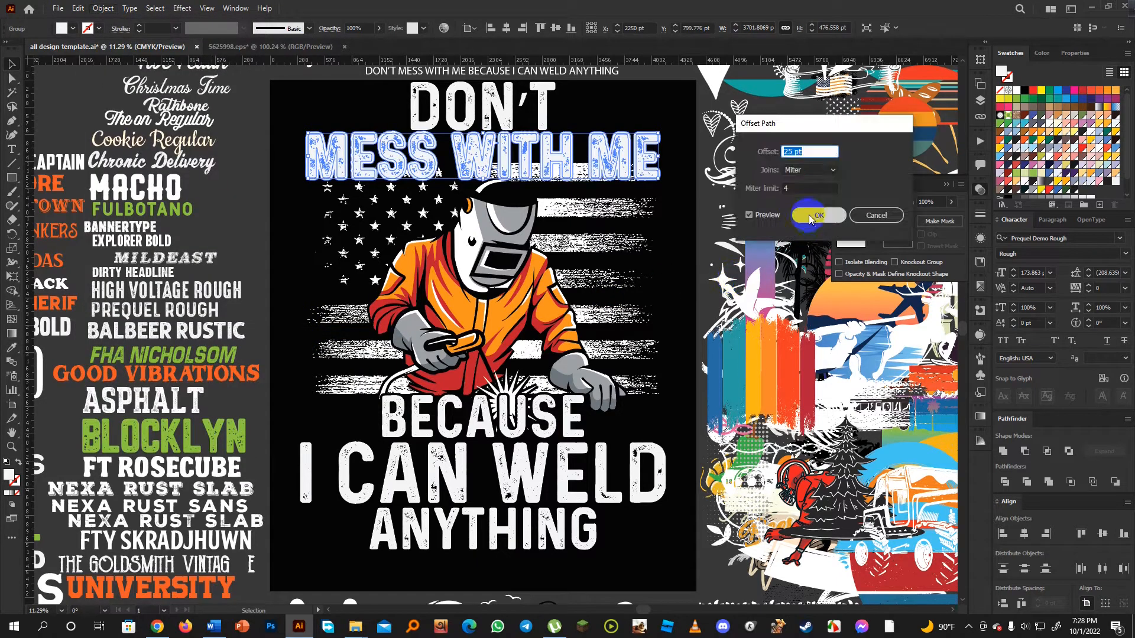
click(1004, 451)
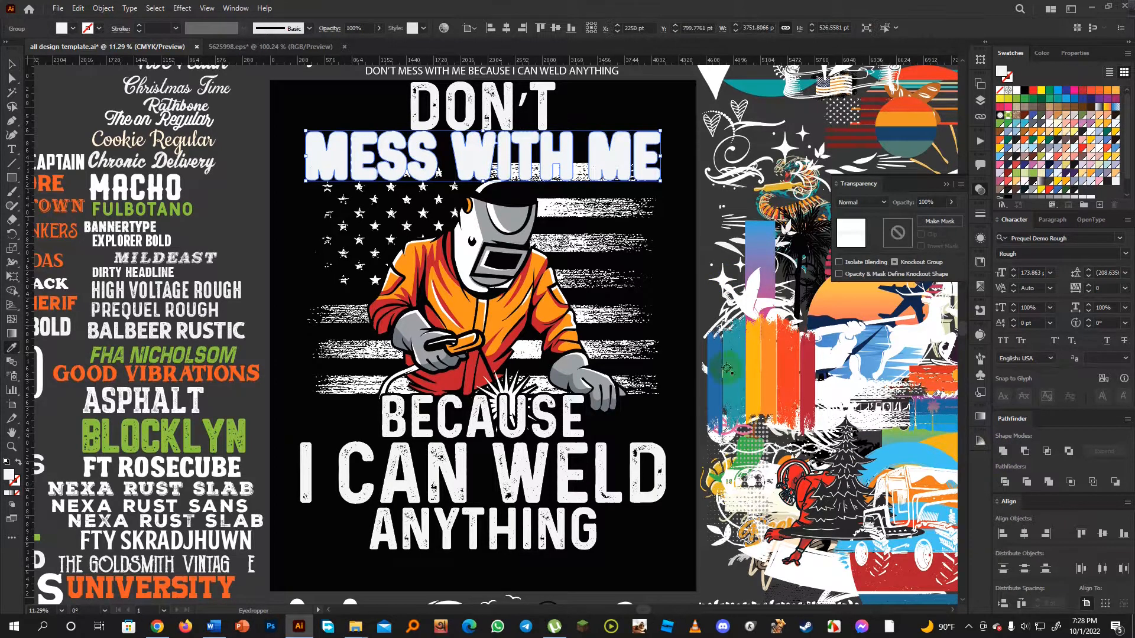
click(677, 307)
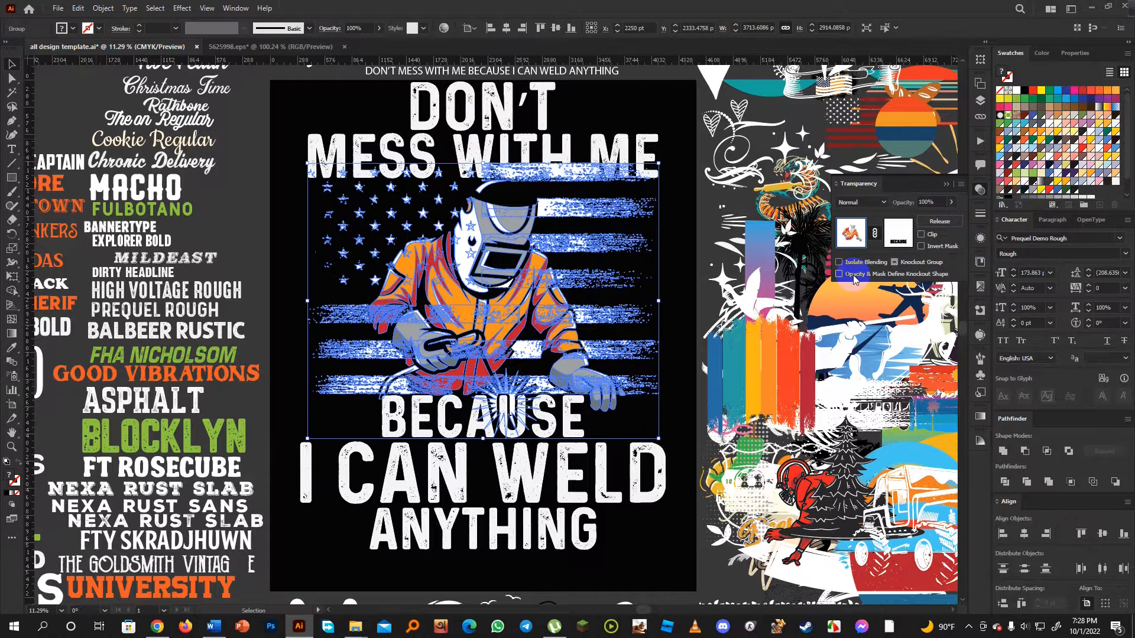
- Add the black MESS WITH ME offset shape to the opacity mask of the welder-and-flag group
click(613, 169)
shift+click(602, 215)
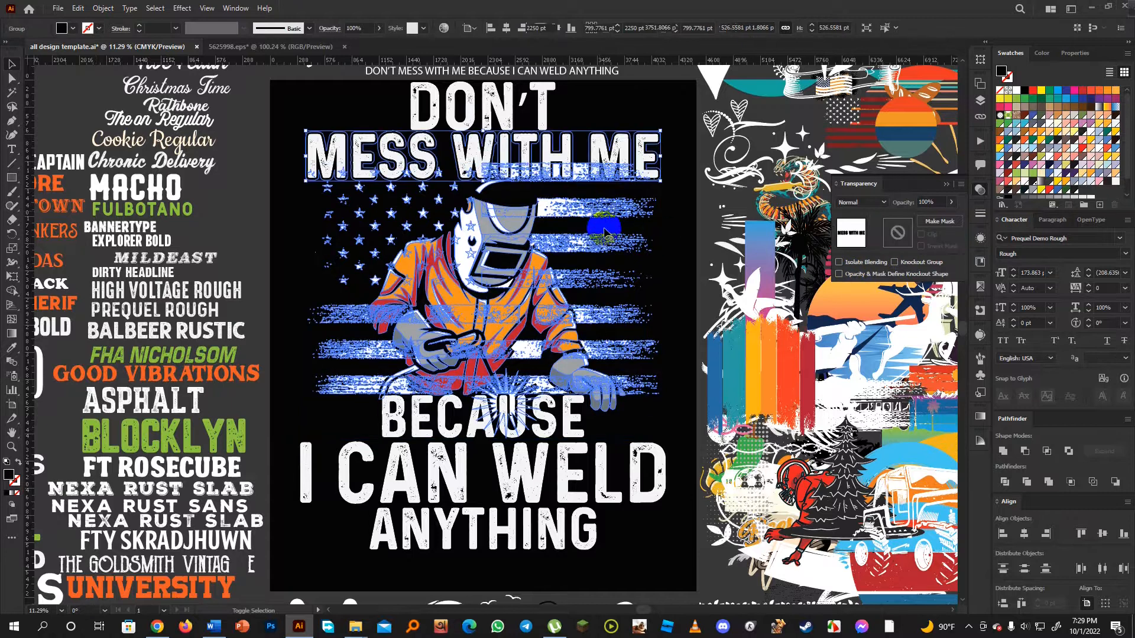
click(678, 236)
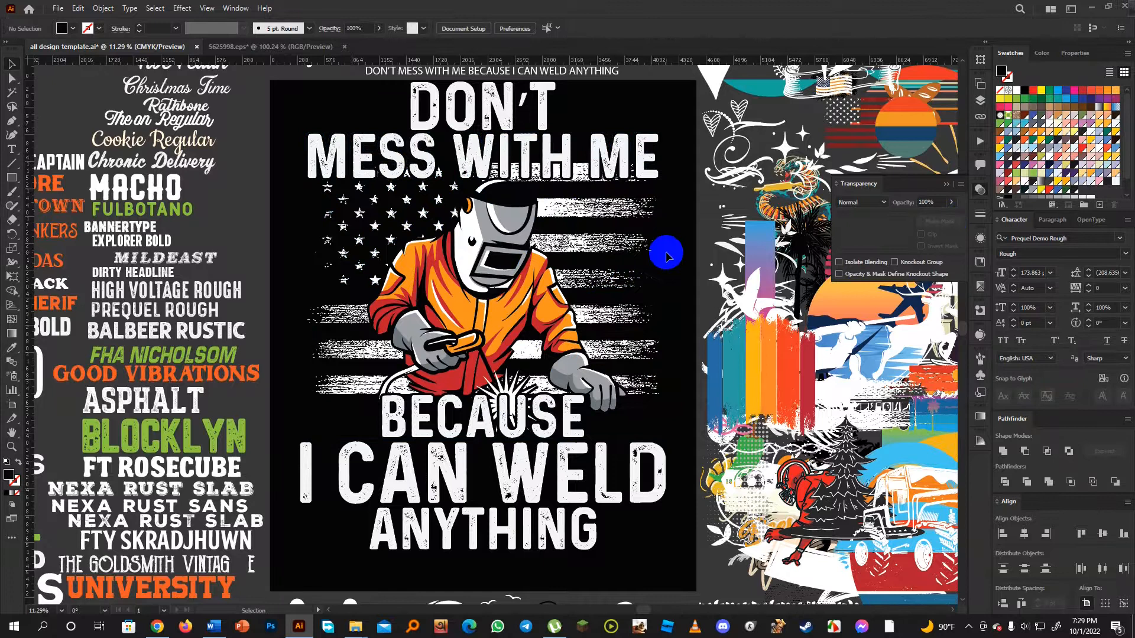
- Place a copy of the white hammer graphic from the pasteboard horizontally just before the word DON'T
scroll(596, 437, up, 1)
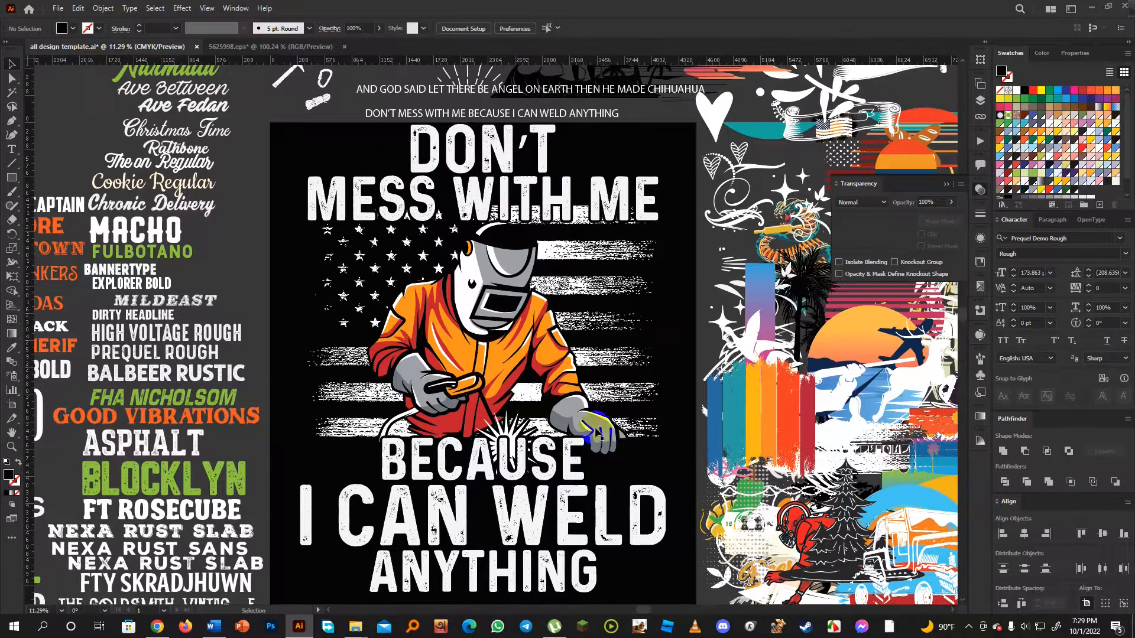
scroll(520, 225, up, 1)
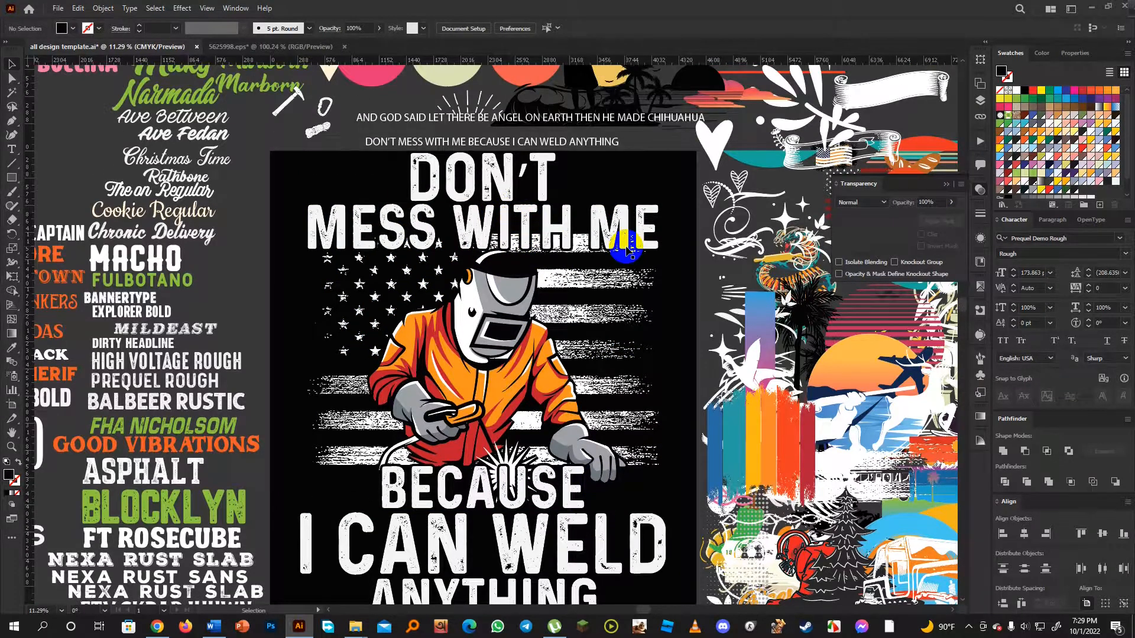
drag(283, 114, 330, 186)
- Reflect a copy of the hammer across the vertical axis and place it just after the word DON'T
right_click(333, 185)
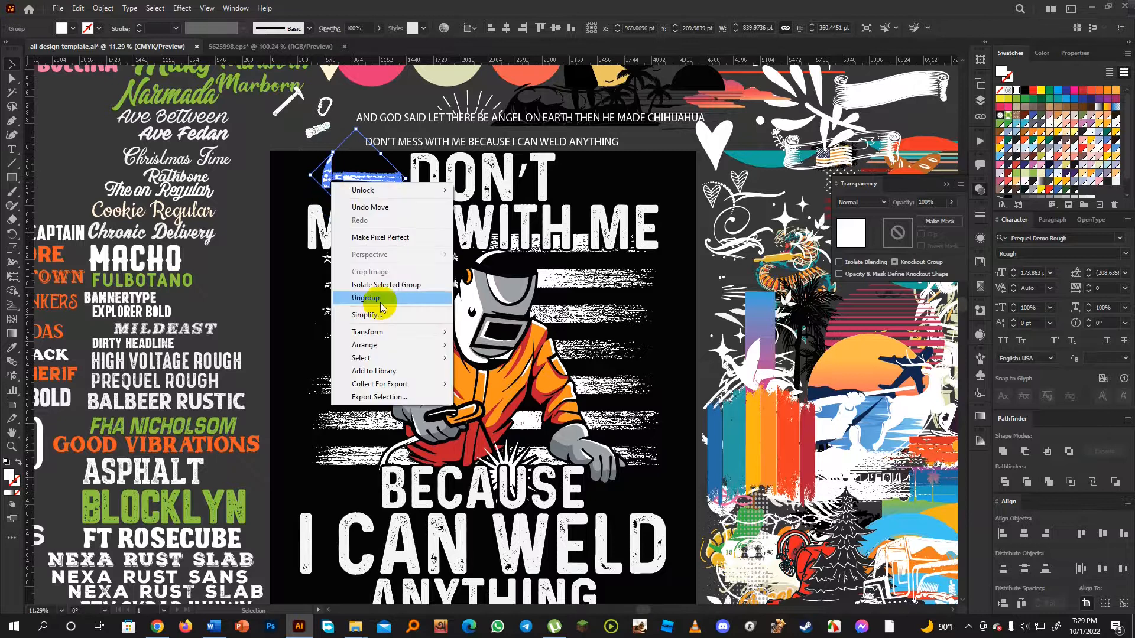
mouse_move(384, 331)
click(512, 375)
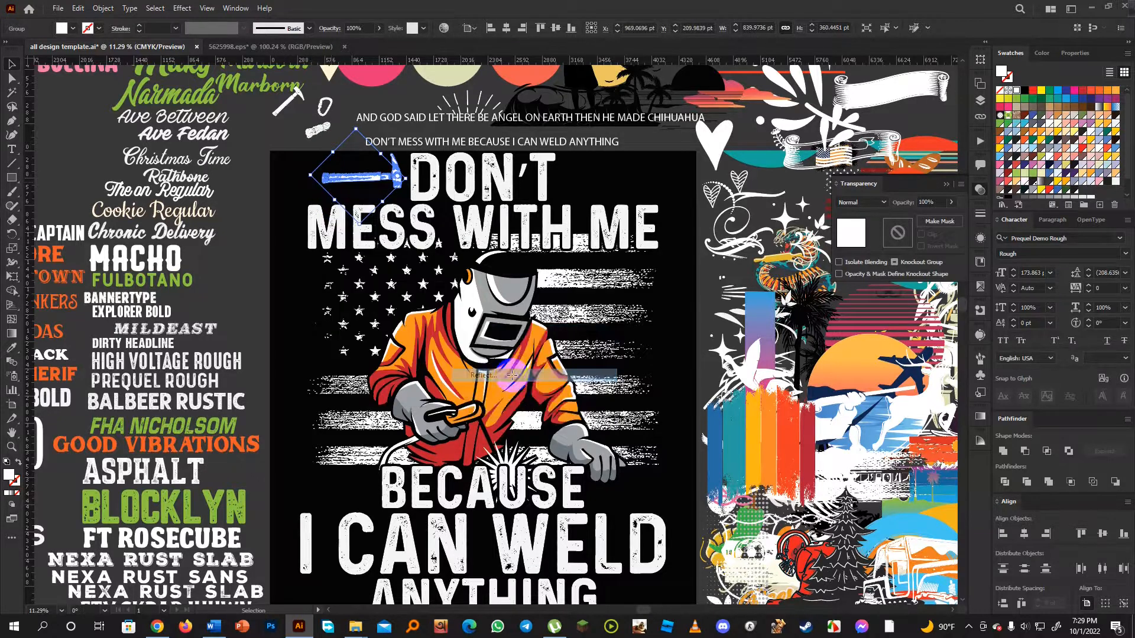
click(491, 263)
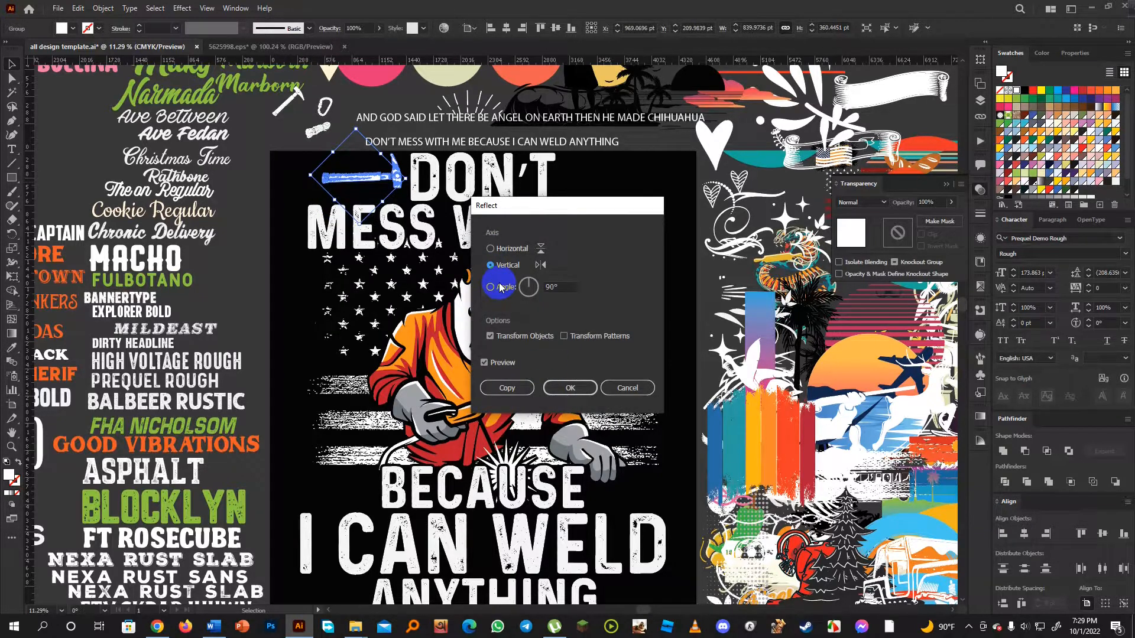
click(506, 385)
drag(344, 180, 577, 184)
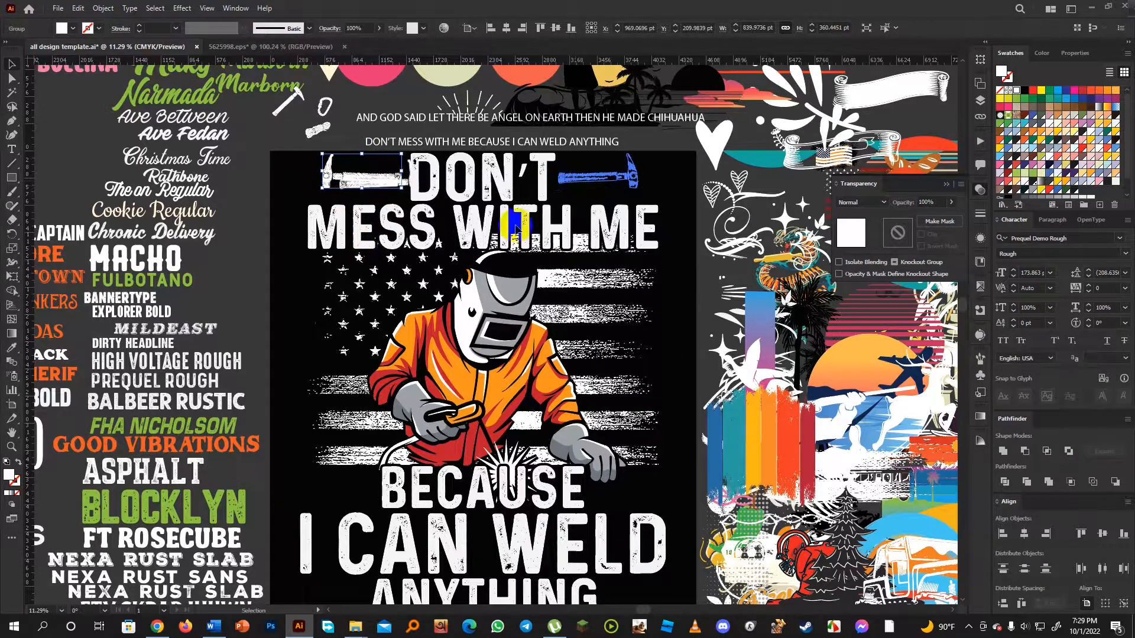
- Distribute DON'T evenly between the two hammers, then group all three and center the group horizontally on the artboard
shift+click(471, 201)
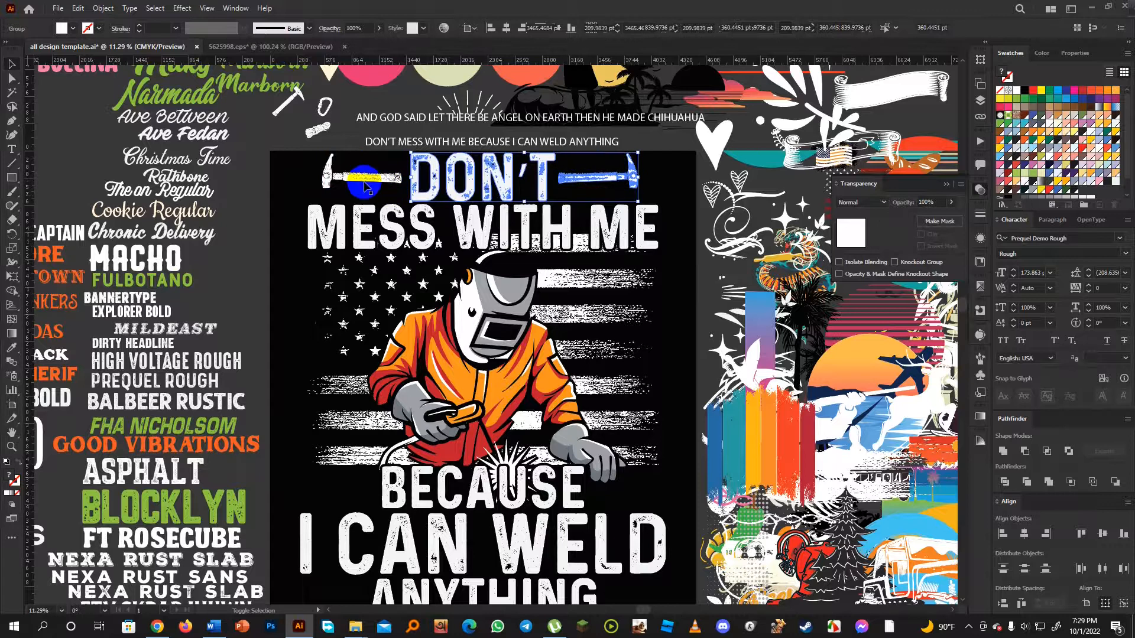
click(651, 28)
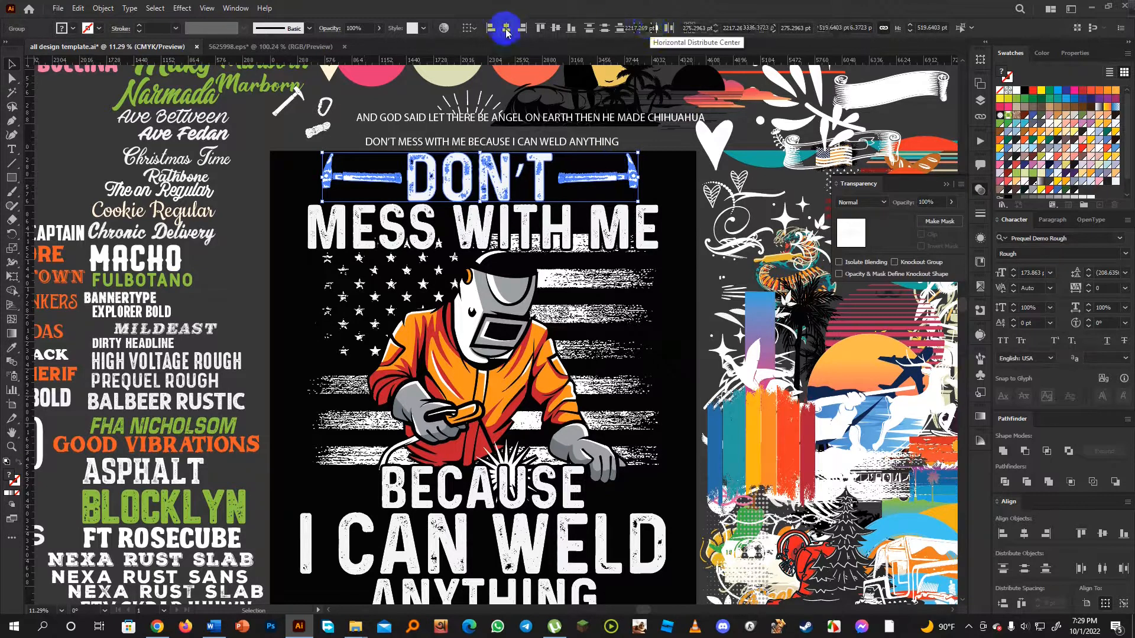
key(ctrl+g)
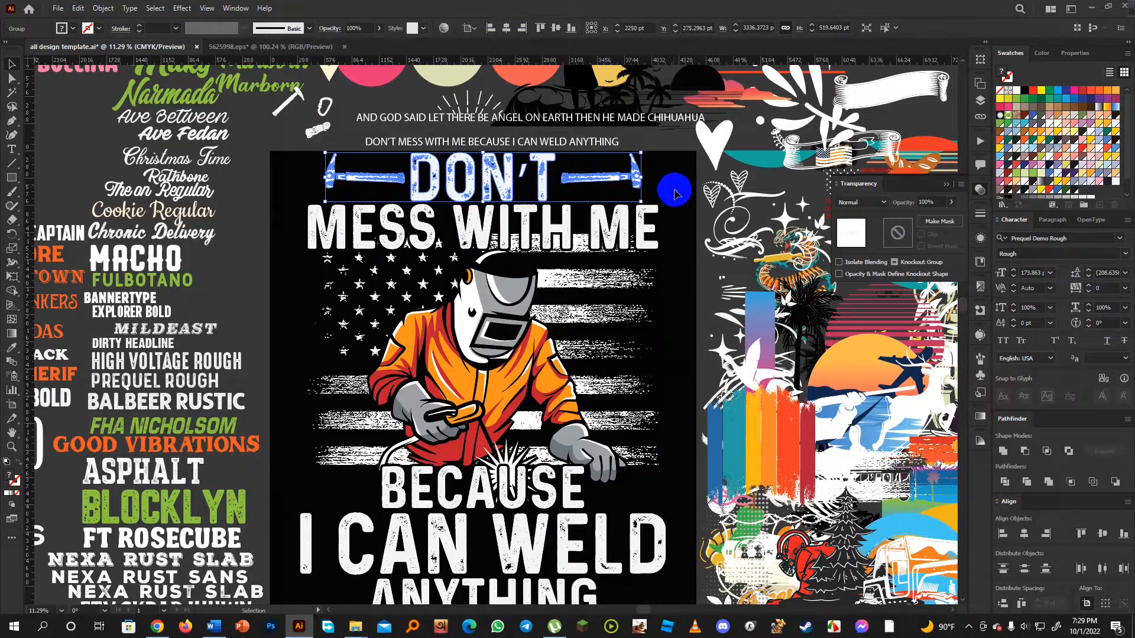
click(671, 186)
- Review the whole design from DON'T to ANYTHING and look through the surrounding pasteboard graphics for another ornament
scroll(678, 225, down, 2)
scroll(678, 228, down, 5)
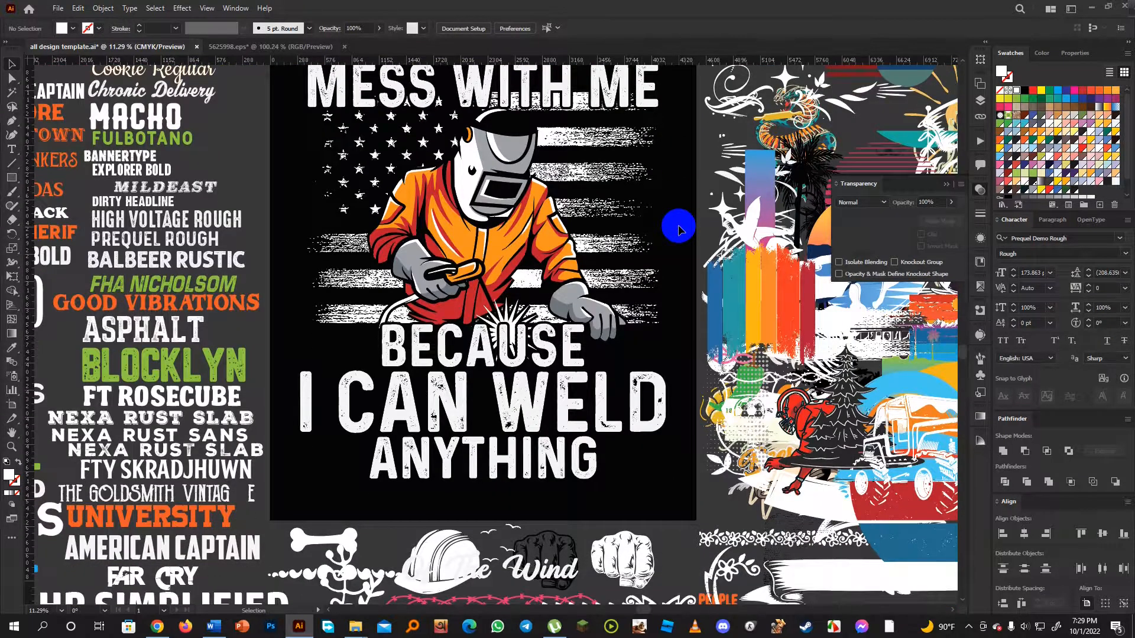
scroll(739, 308, up, 1)
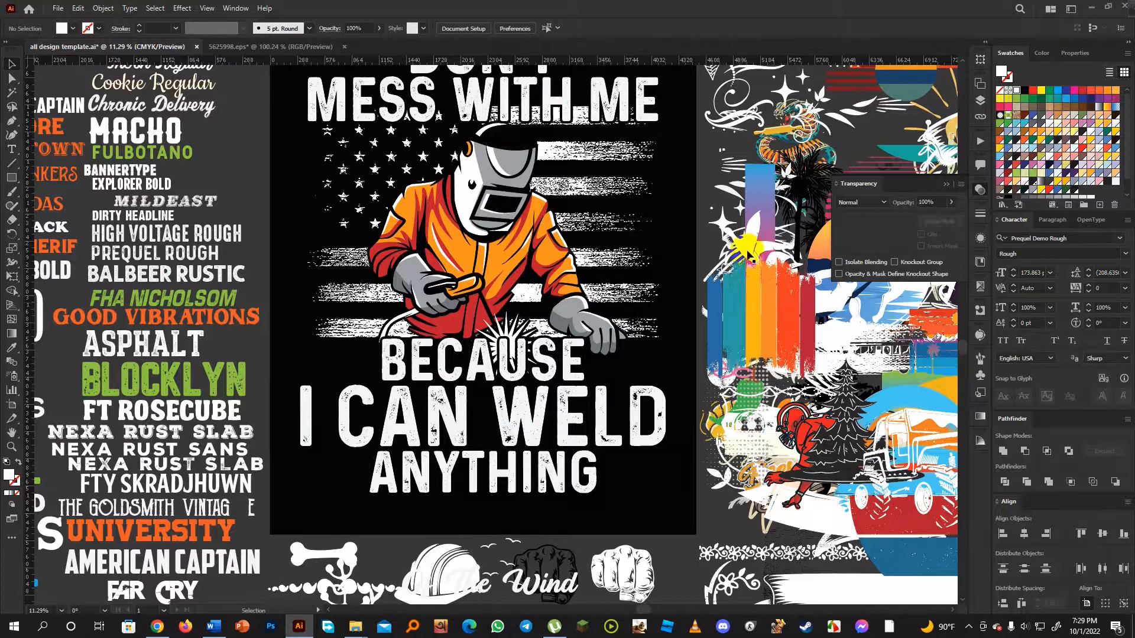
scroll(795, 220, up, 3)
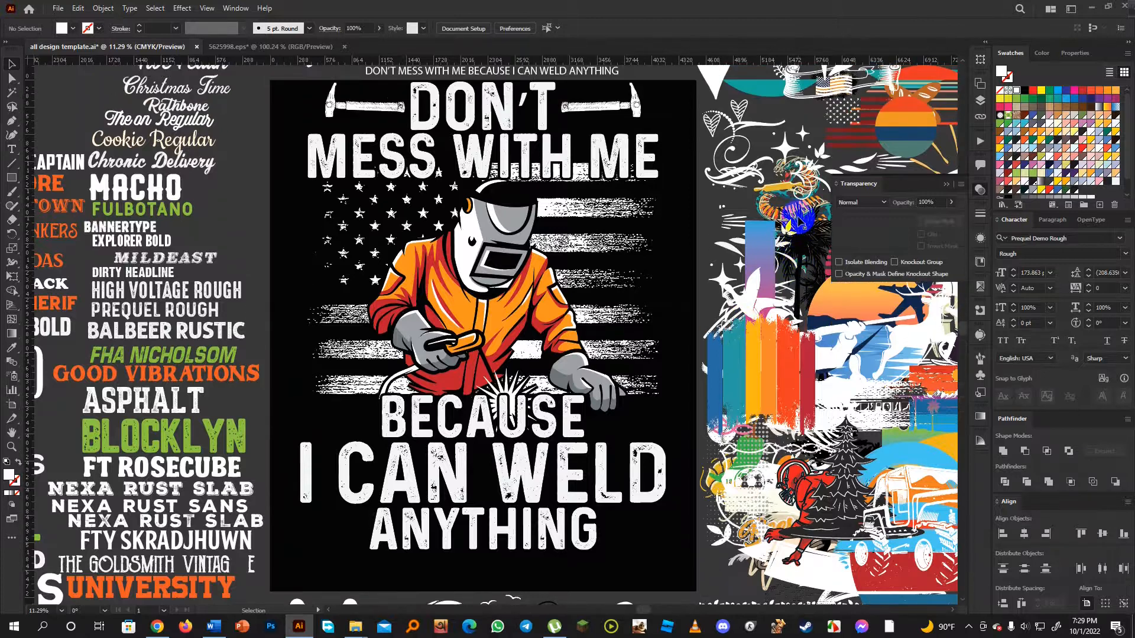
scroll(795, 221, up, 2)
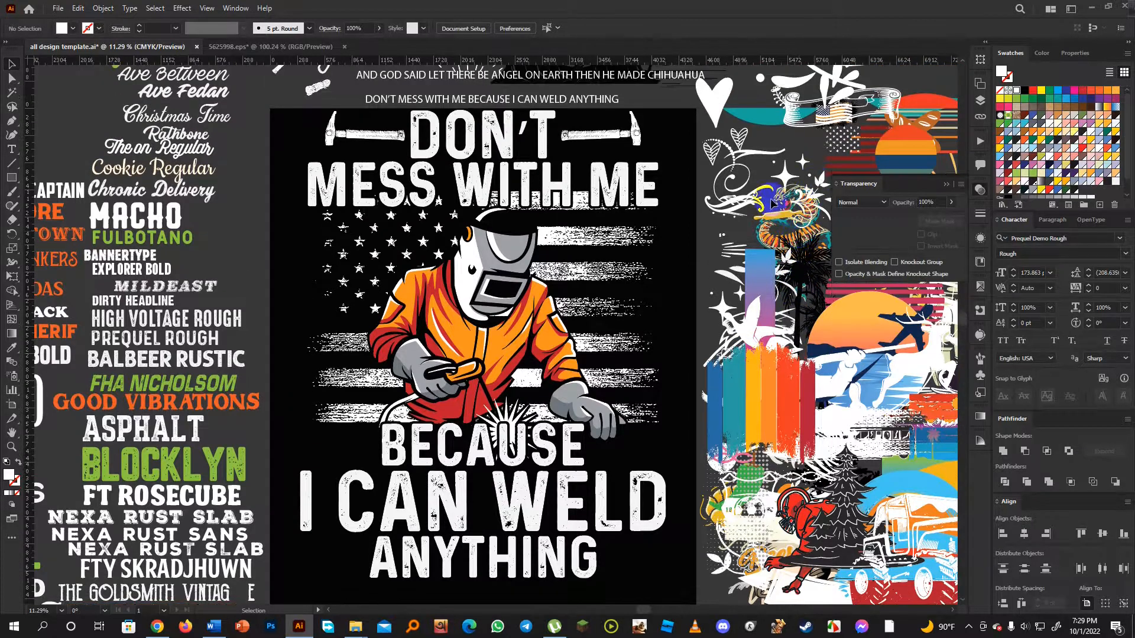
scroll(799, 220, up, 2)
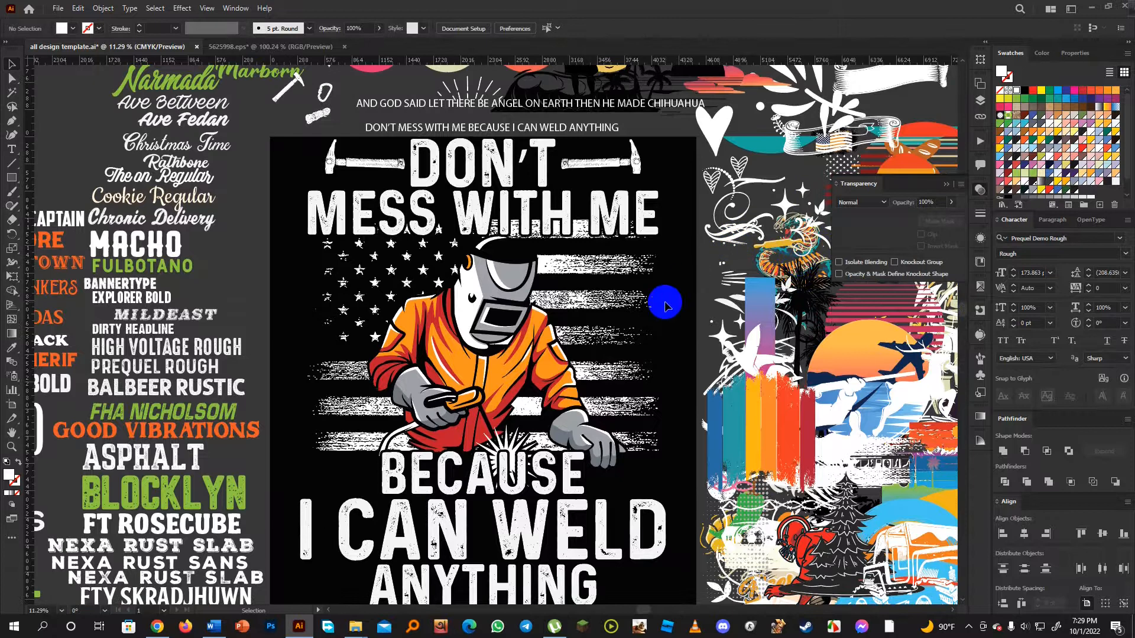
drag(661, 291, 560, 226)
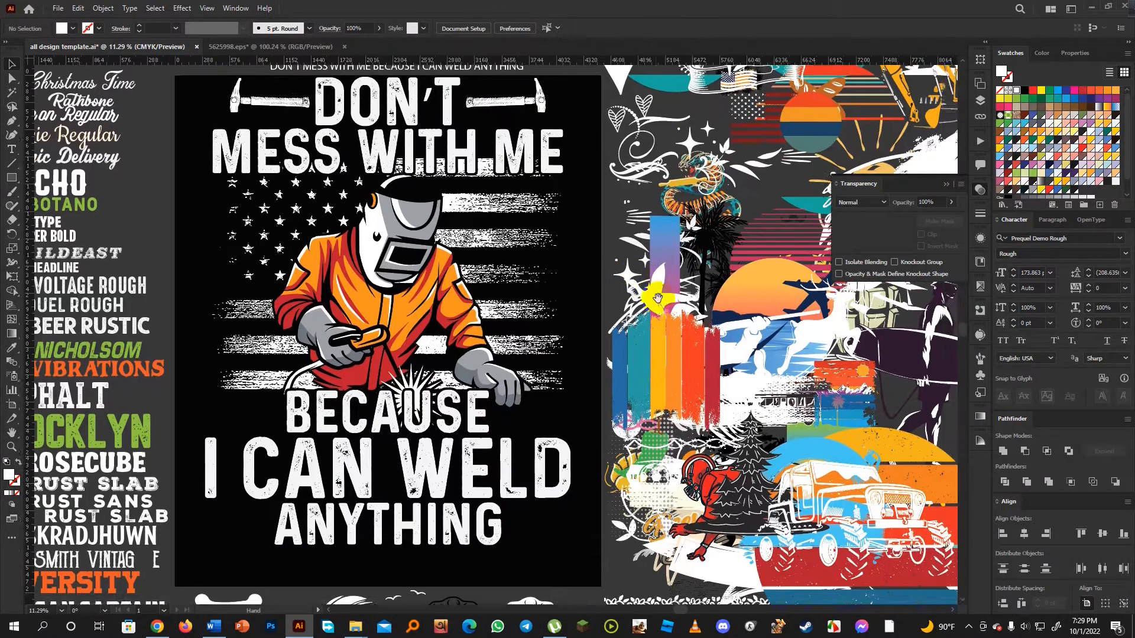
scroll(666, 355, down, 5)
scroll(666, 356, down, 6)
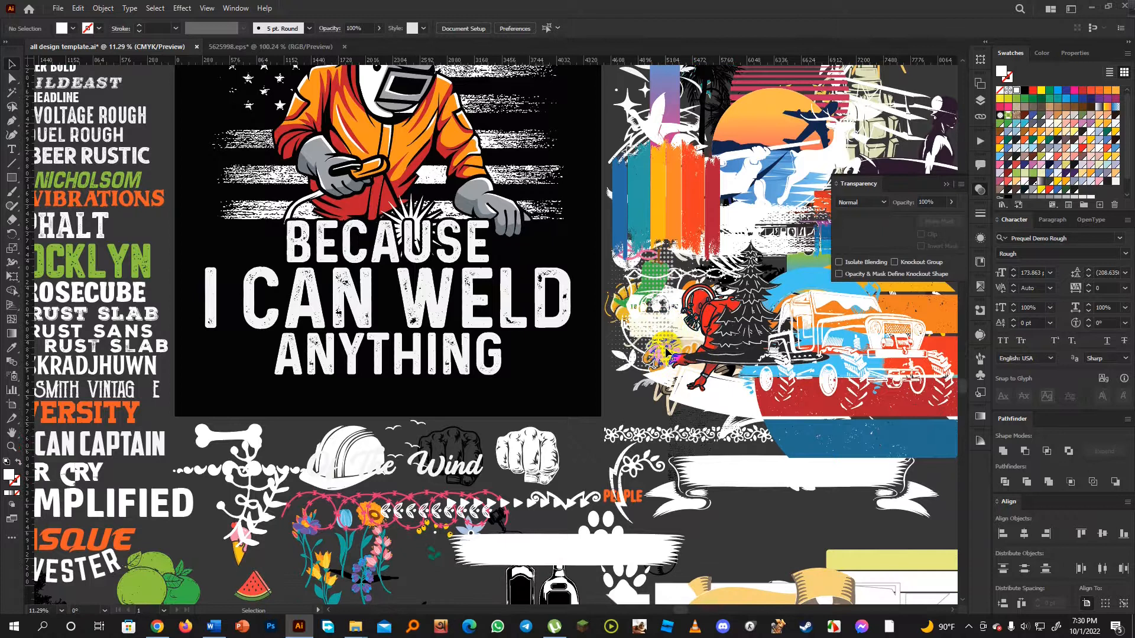
scroll(666, 355, up, 8)
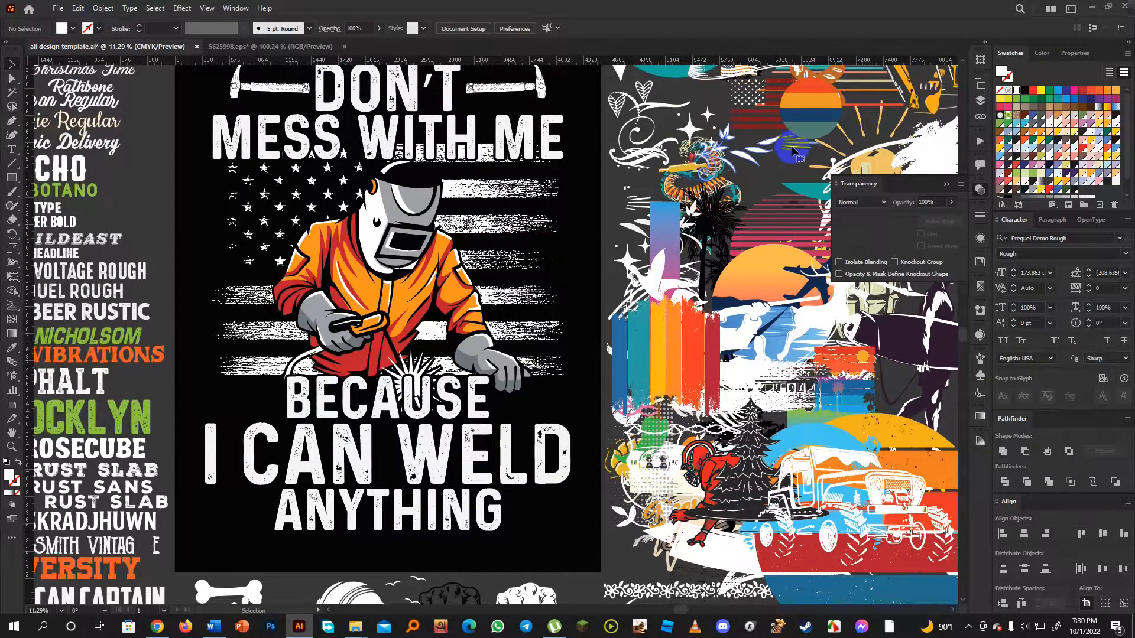
- Place the white brush-stroke ornament from the pasteboard right of ANYTHING, scaled to about 738 pt wide
click(794, 152)
mouse_move(794, 153)
mouse_down()
mouse_move(710, 166)
mouse_move(634, 210)
mouse_move(520, 461)
mouse_move(522, 509)
mouse_move(575, 514)
mouse_up()
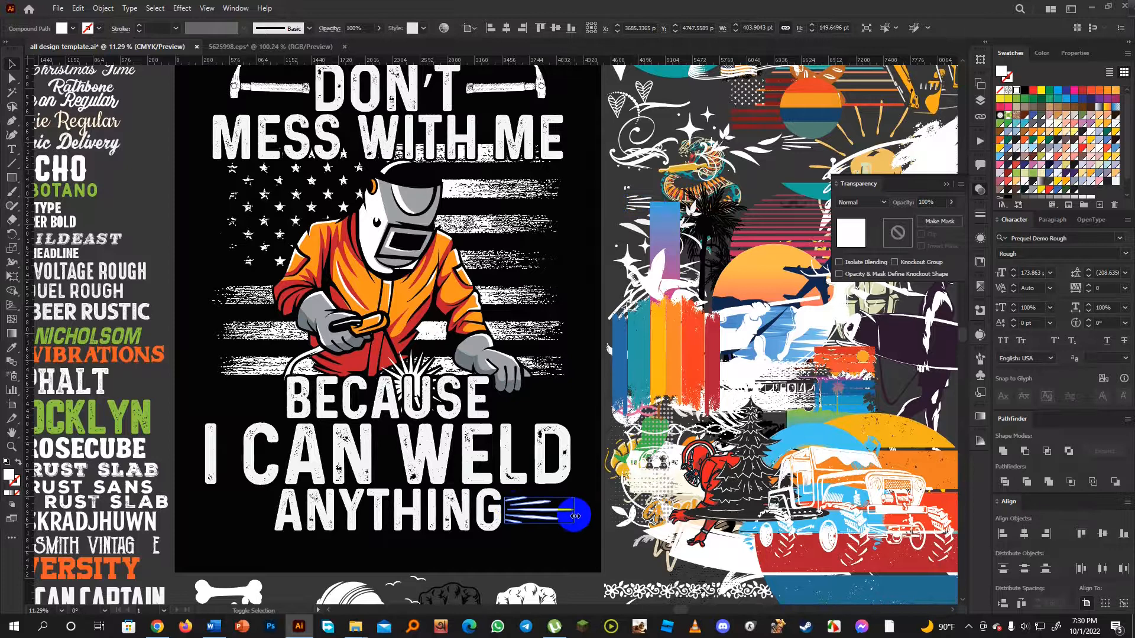
- Reflect a copy of the stroke ornament across the vertical axis and place it left of ANYTHING, level with the original
right_click(531, 511)
mouse_move(588, 434)
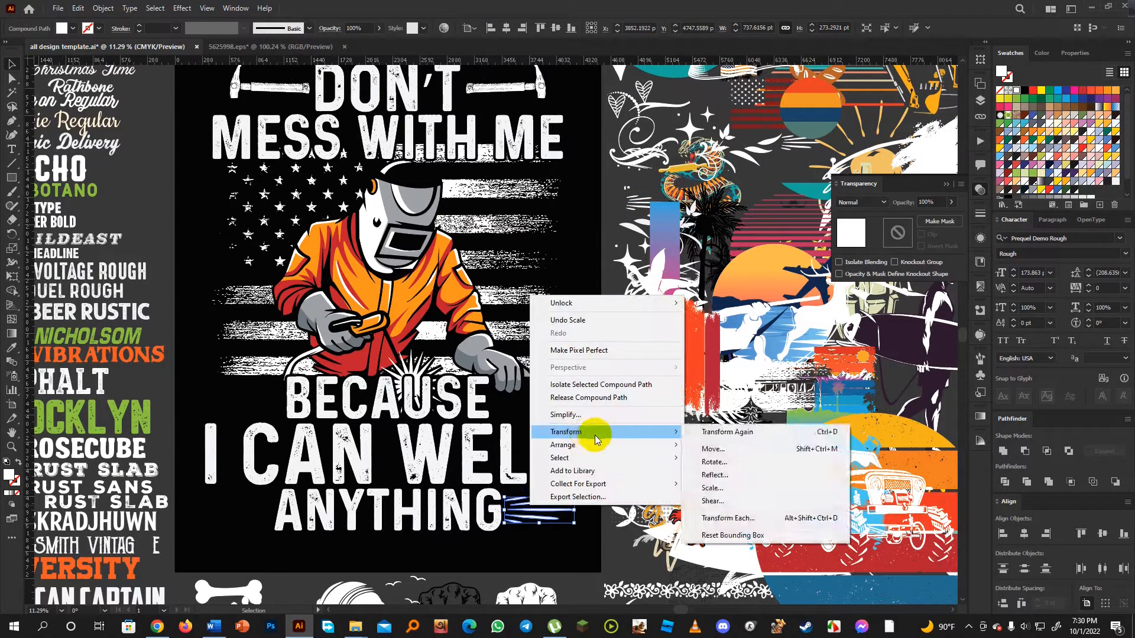
click(724, 482)
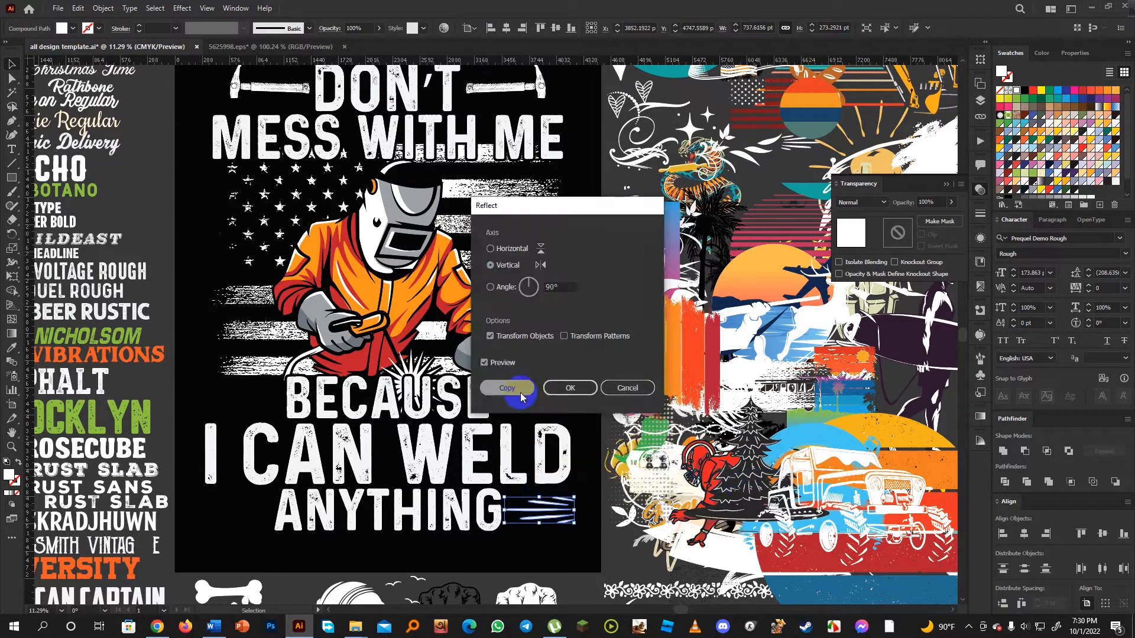
click(504, 388)
drag(560, 512, 284, 511)
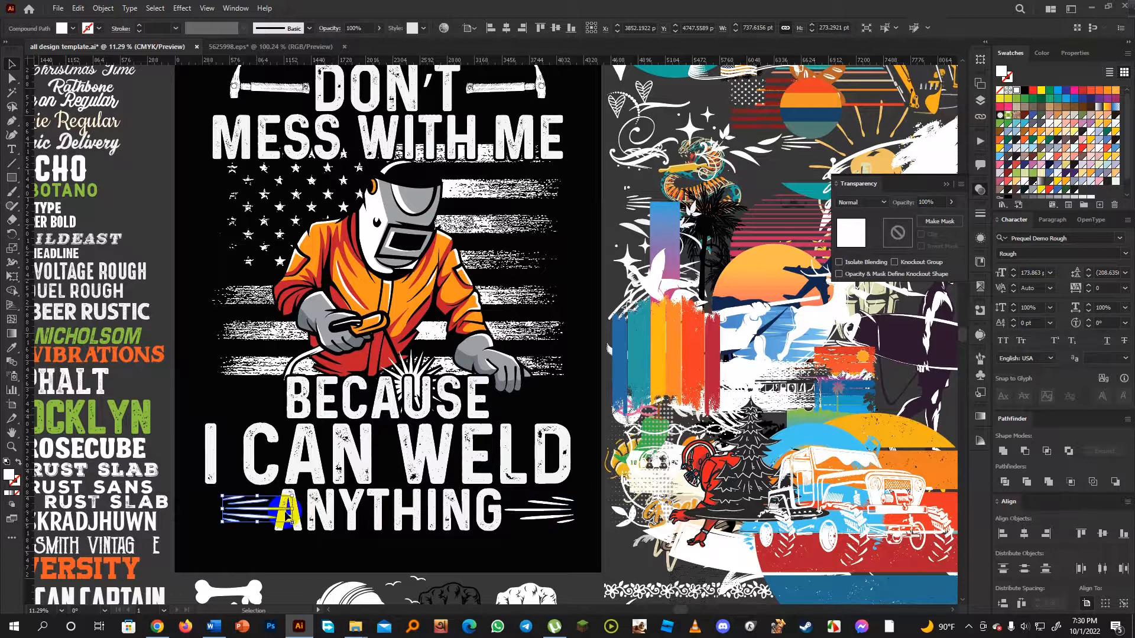
key(ctrl+z)
click(560, 511)
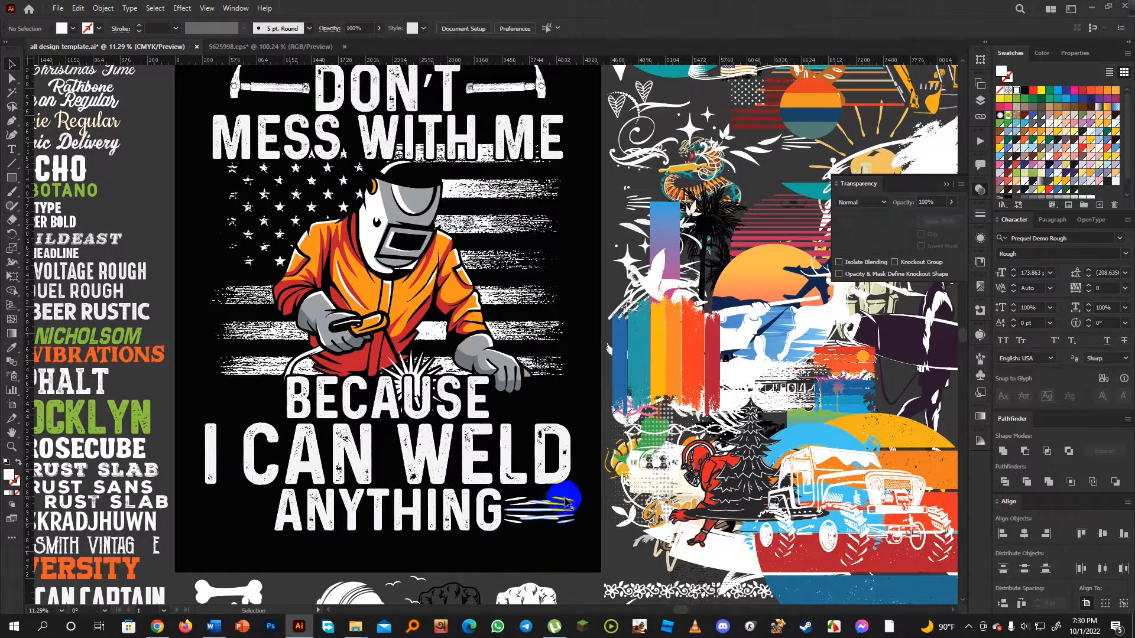
drag(547, 504, 254, 509)
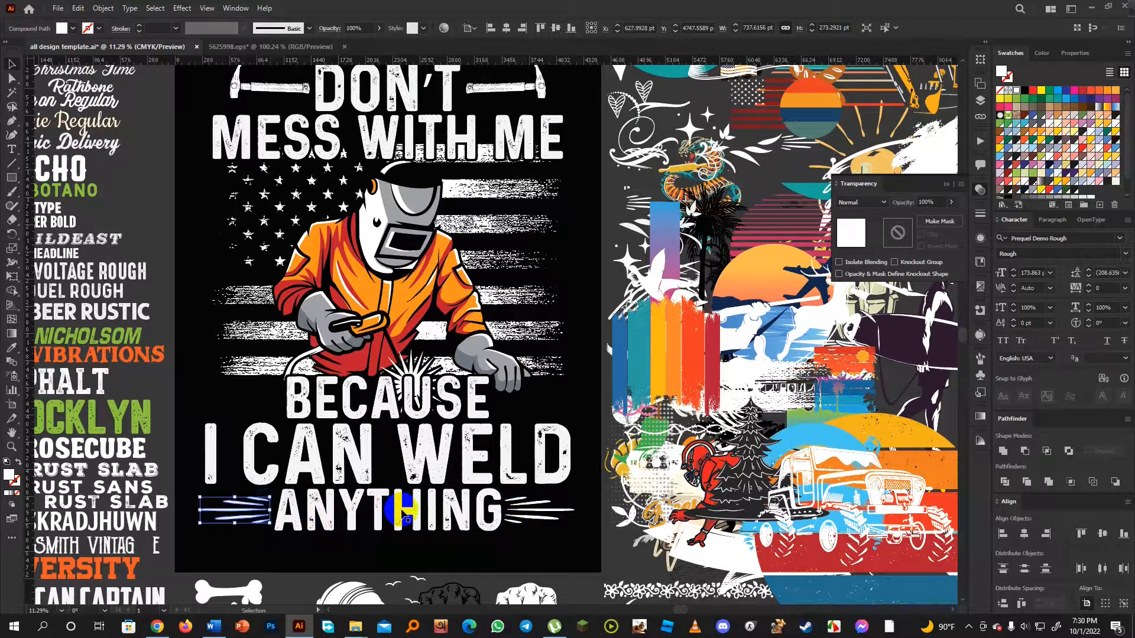
- Distribute ANYTHING evenly between its two stroke ornaments, then group all three and center the group horizontally on the artboard
shift+click(401, 510)
shift+click(523, 511)
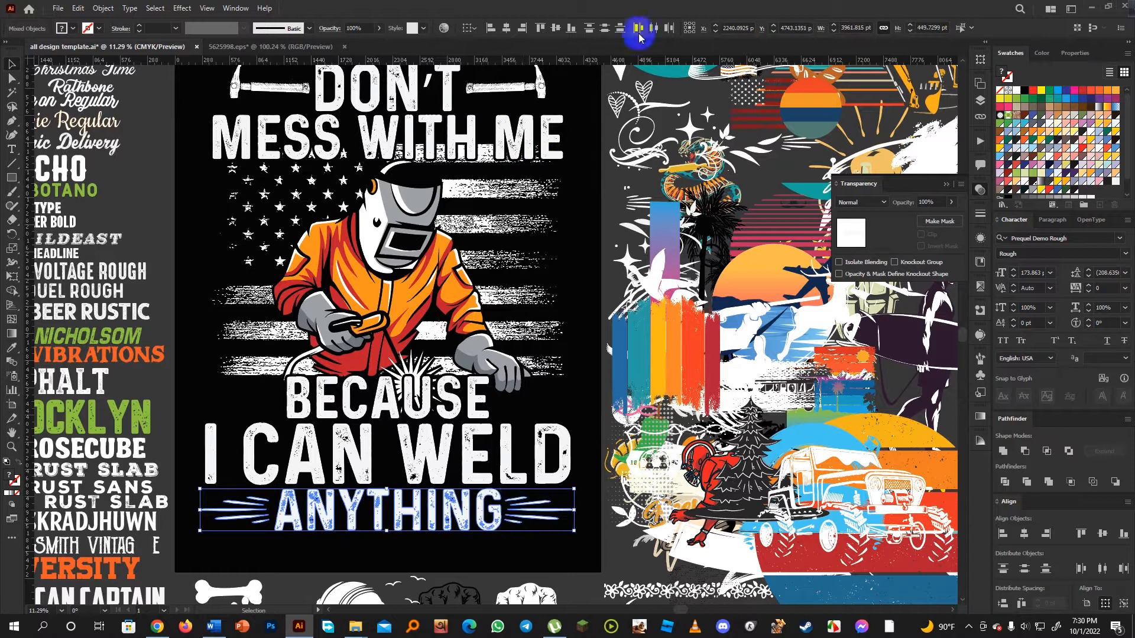
key(a)
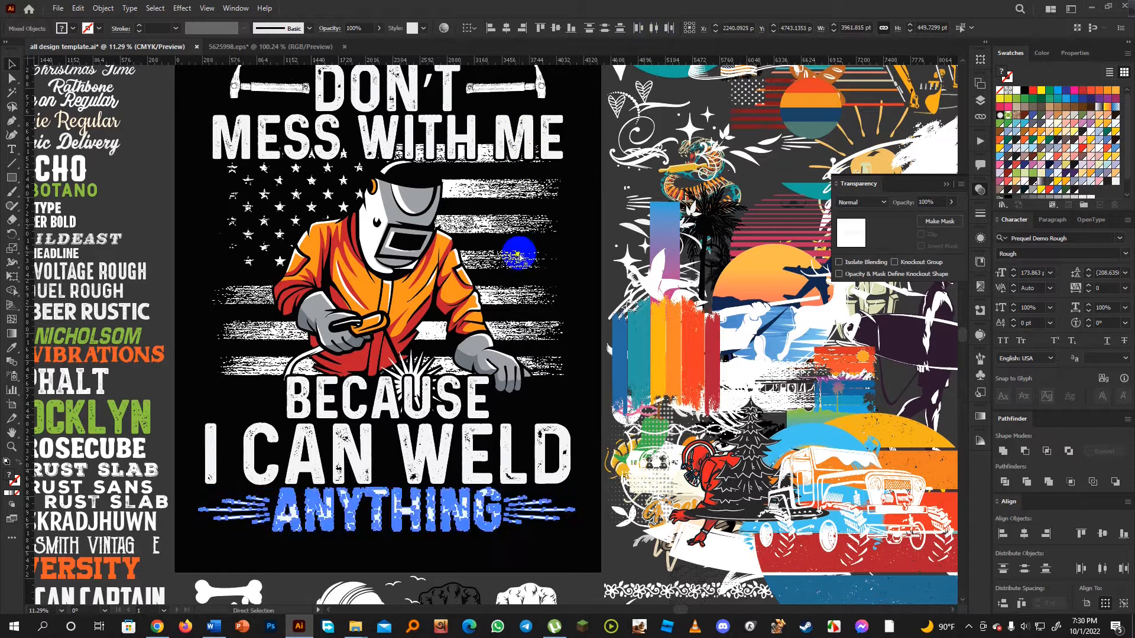
click(503, 30)
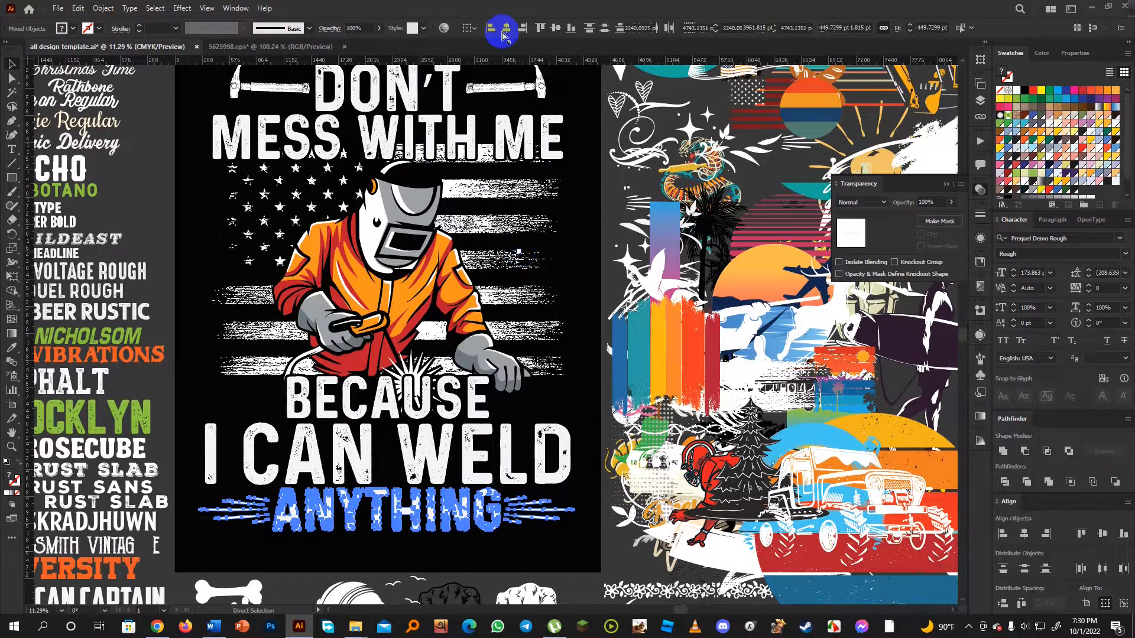
click(551, 438)
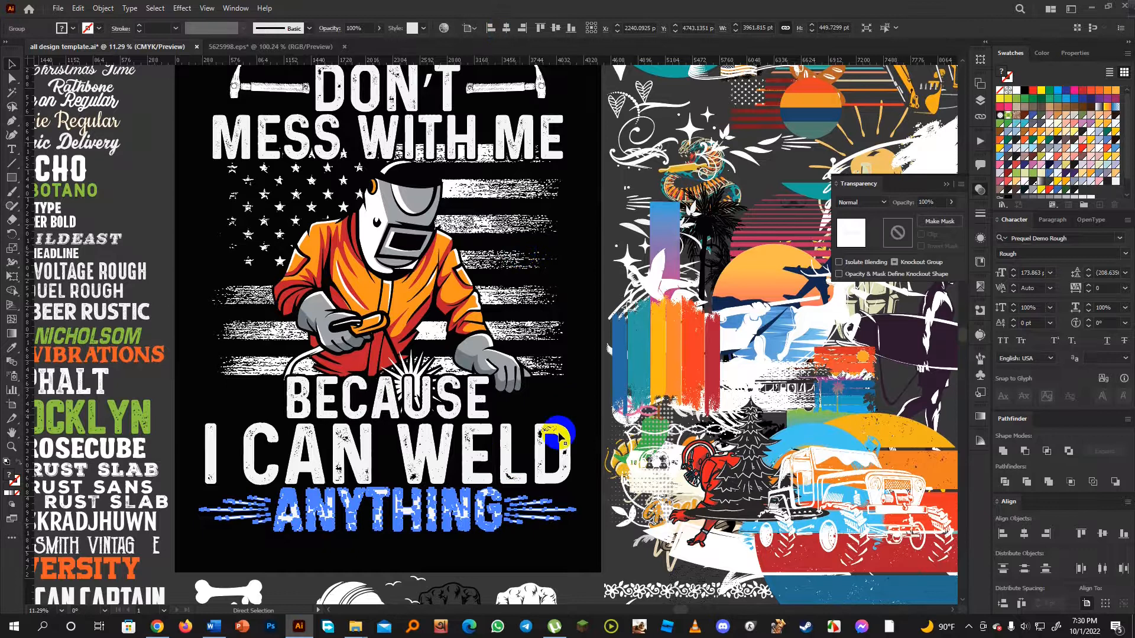
key(v)
click(574, 408)
- Recolor the I CAN WELD lettering with the orange sampled from the welder's jacket
scroll(578, 407, up, 2)
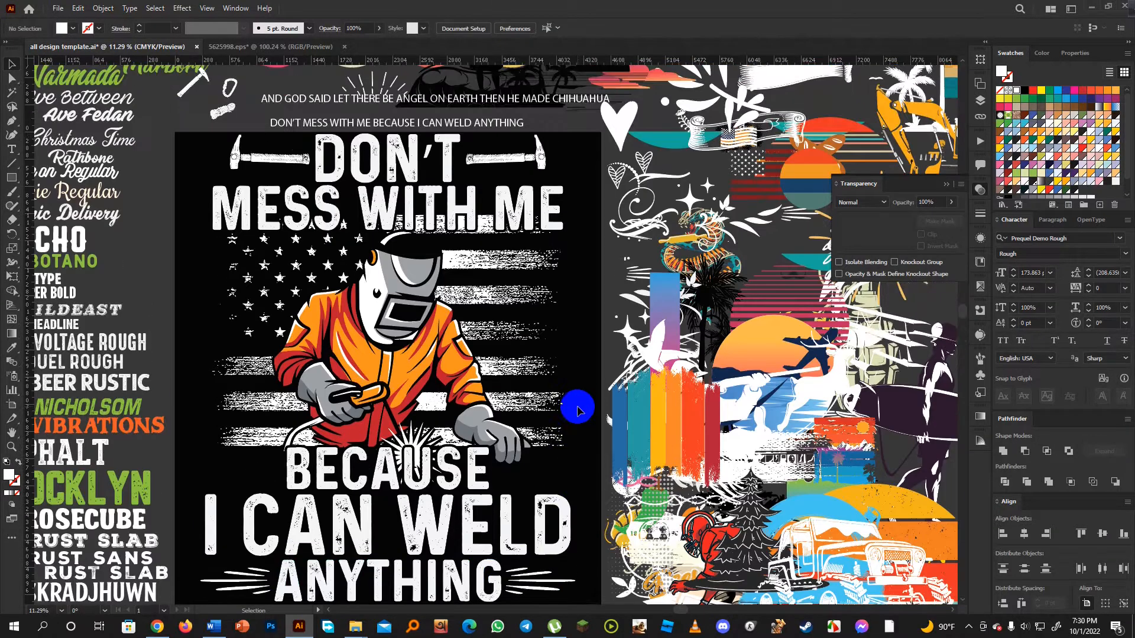
scroll(577, 408, down, 1)
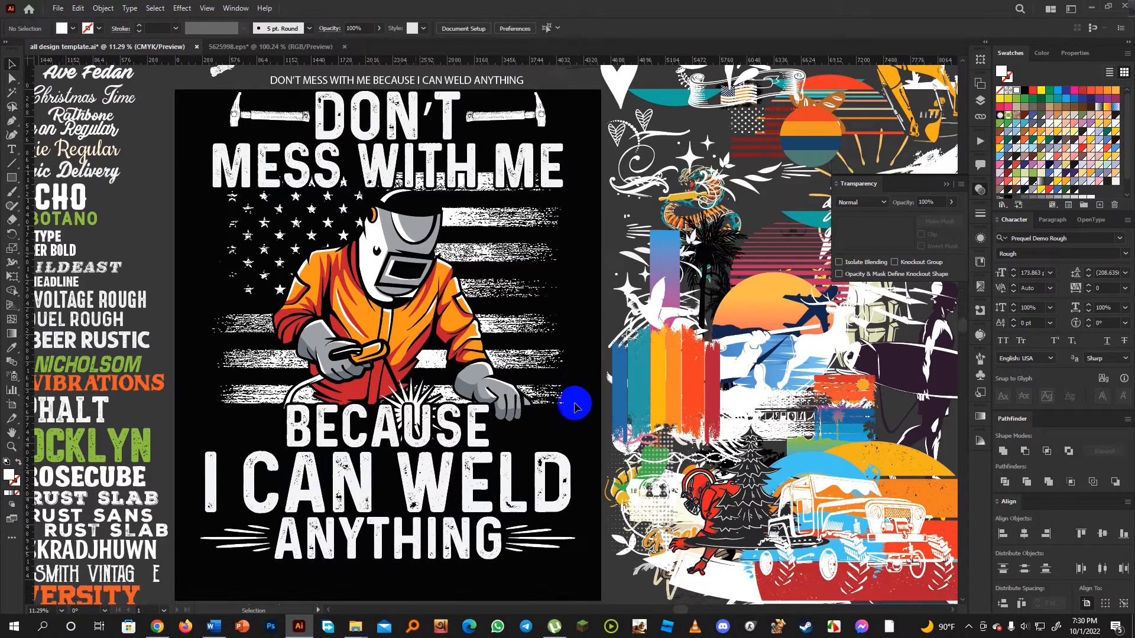
click(409, 492)
key(i)
click(369, 318)
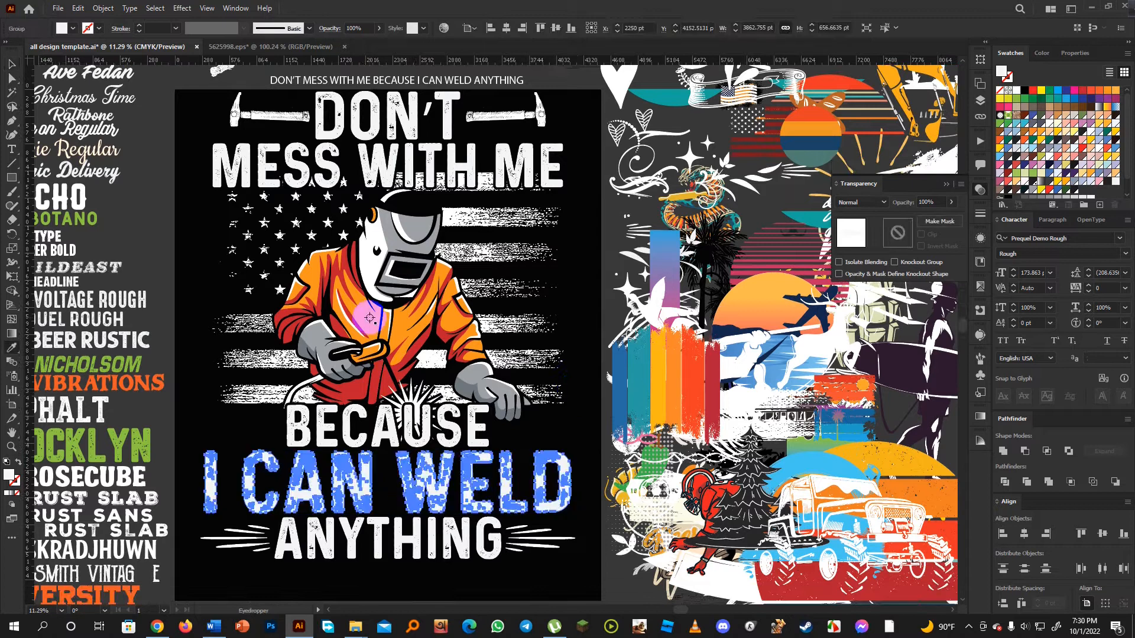
key(v)
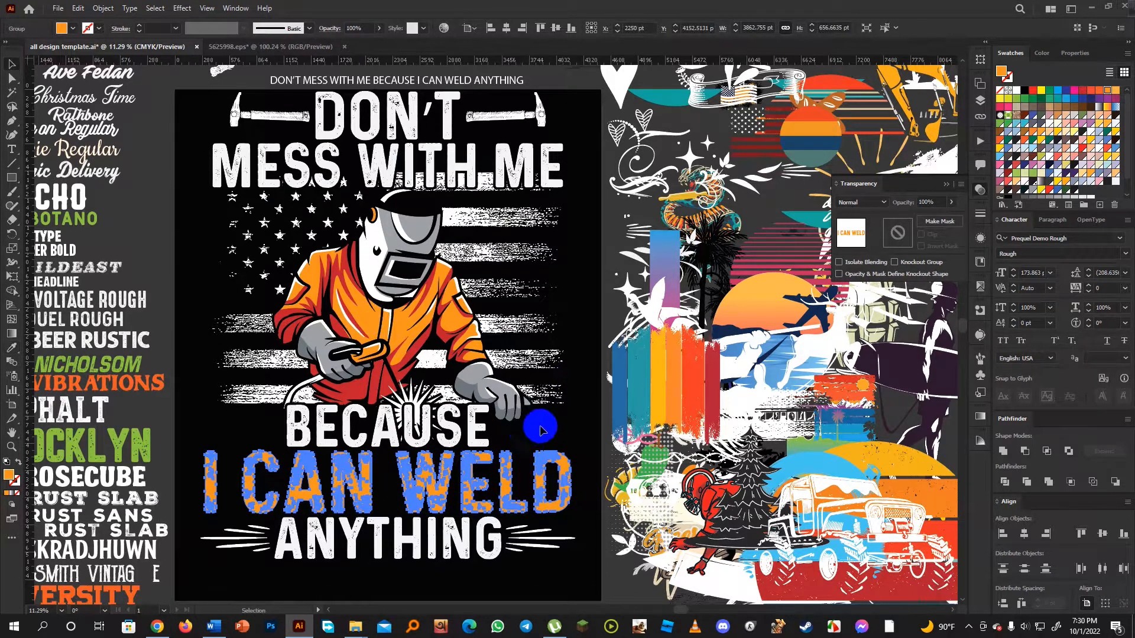
click(564, 423)
- Recolor the MESS WITH ME lettering with the red sampled from the shading of the welder's jacket
scroll(564, 424, up, 1)
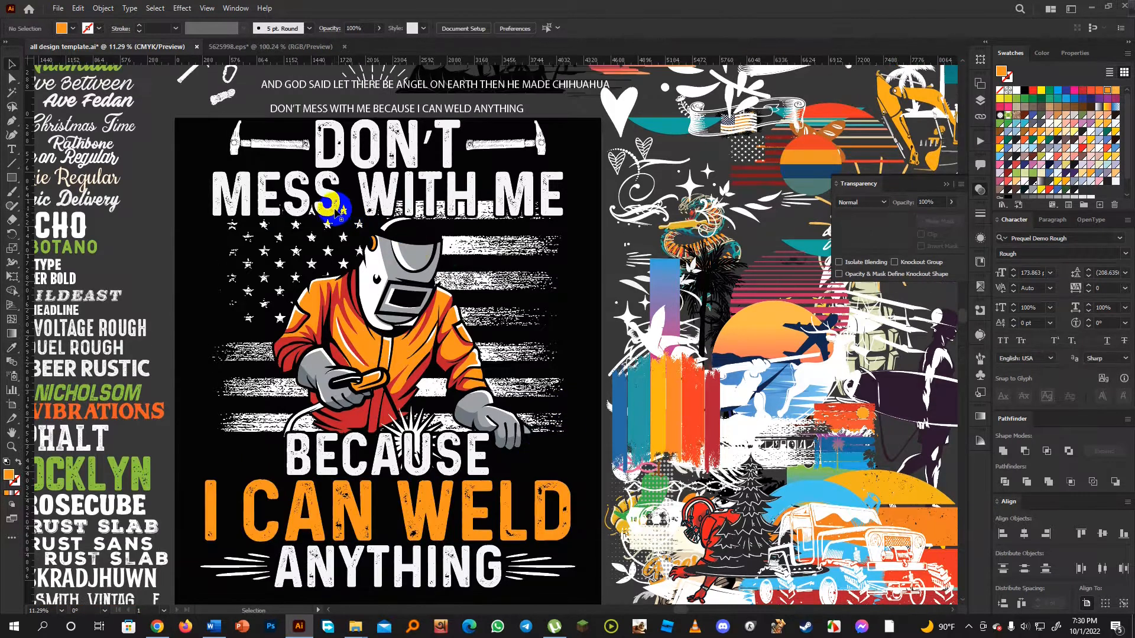
click(335, 208)
key(i)
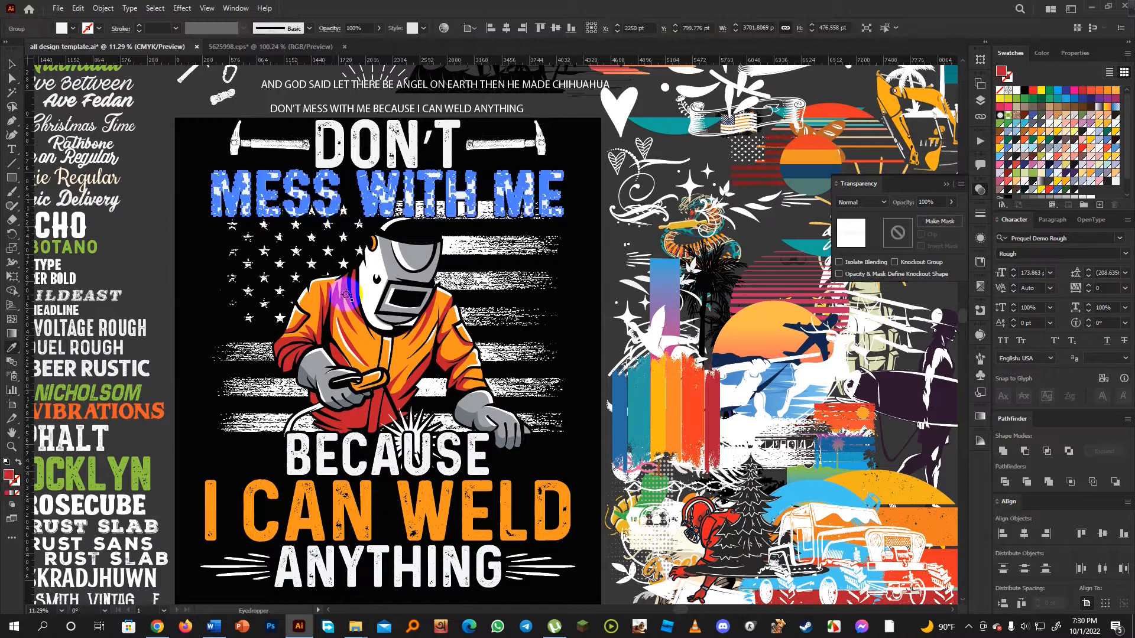
click(334, 284)
click(12, 63)
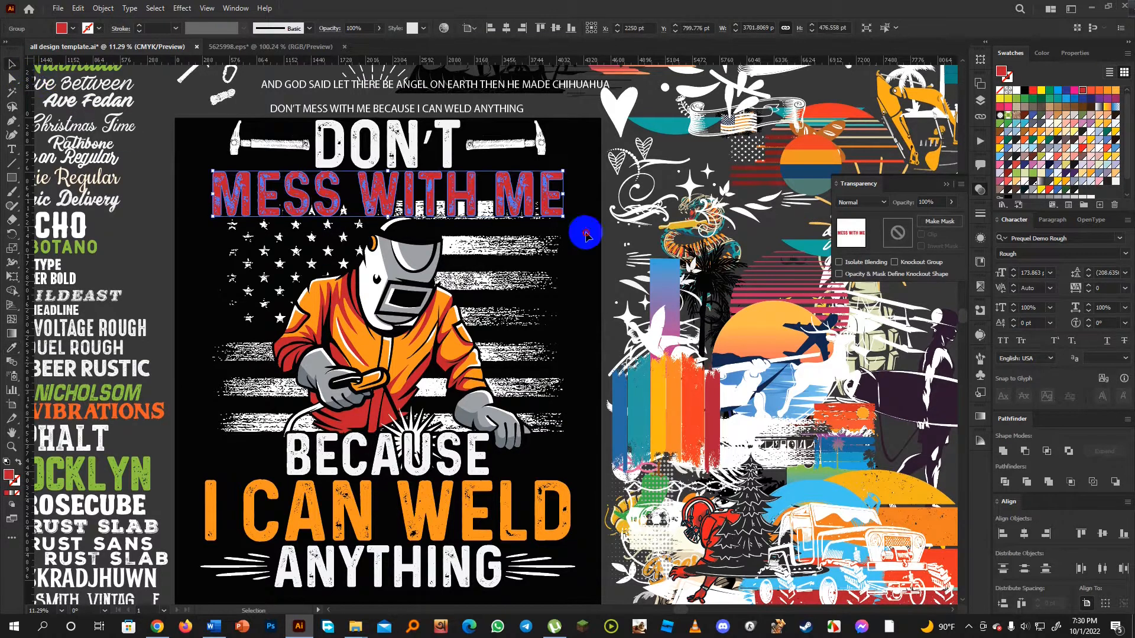
click(591, 304)
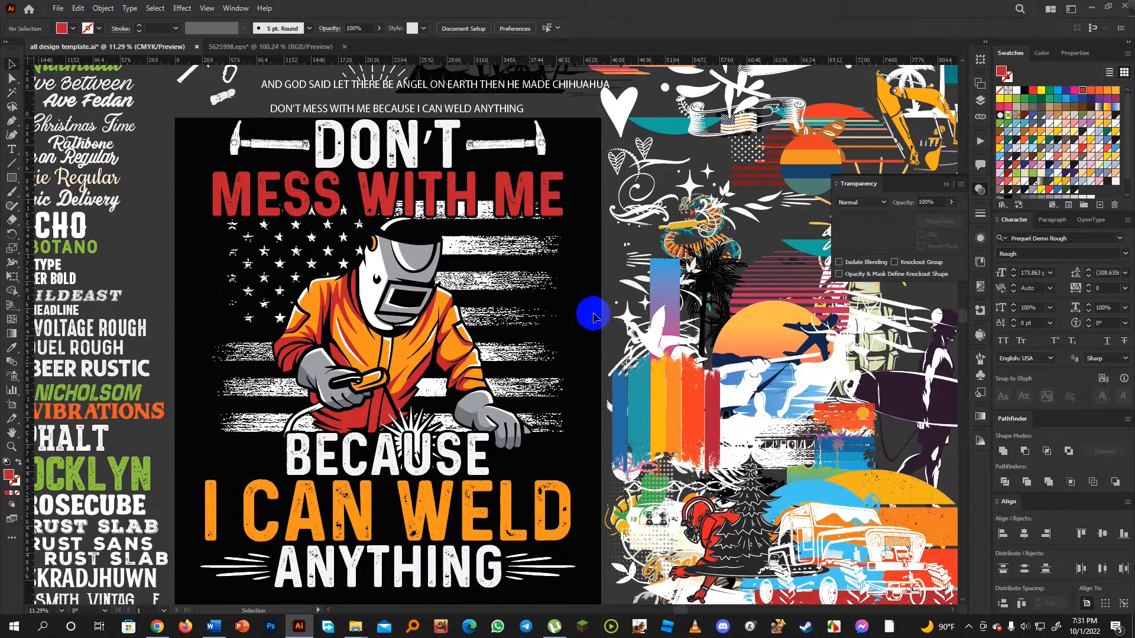